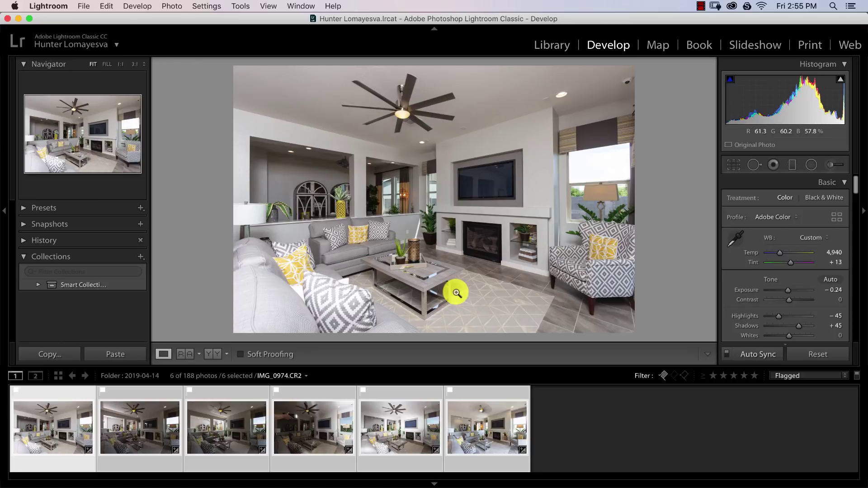
# Compare the six living-room exposures one by one, magnifying the back-room openings in IMG_0976.CR2
pyautogui.press('Right')
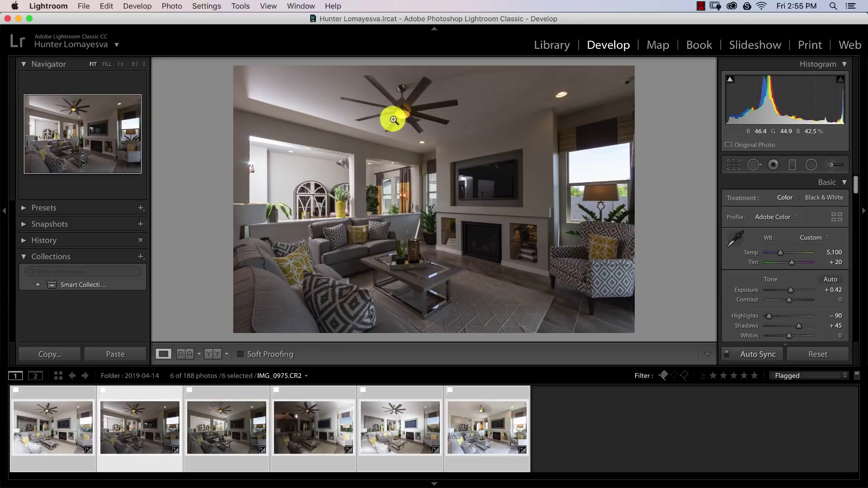
pyautogui.press('Right')
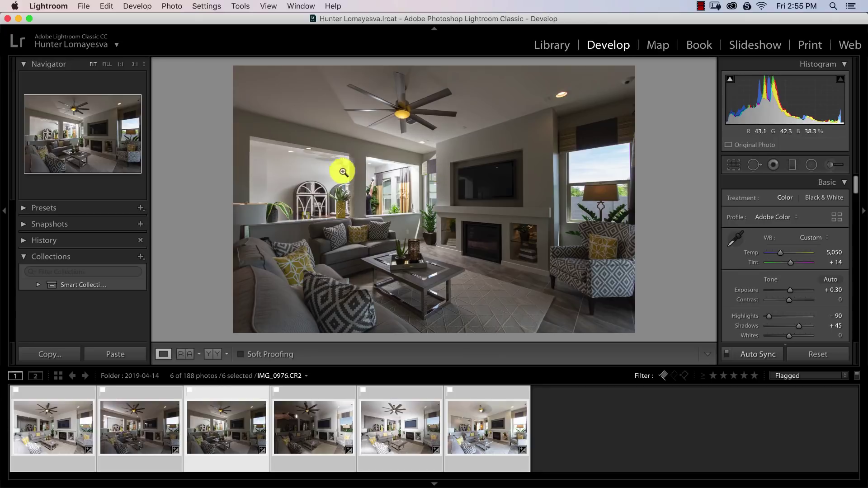
pyautogui.click(361, 175)
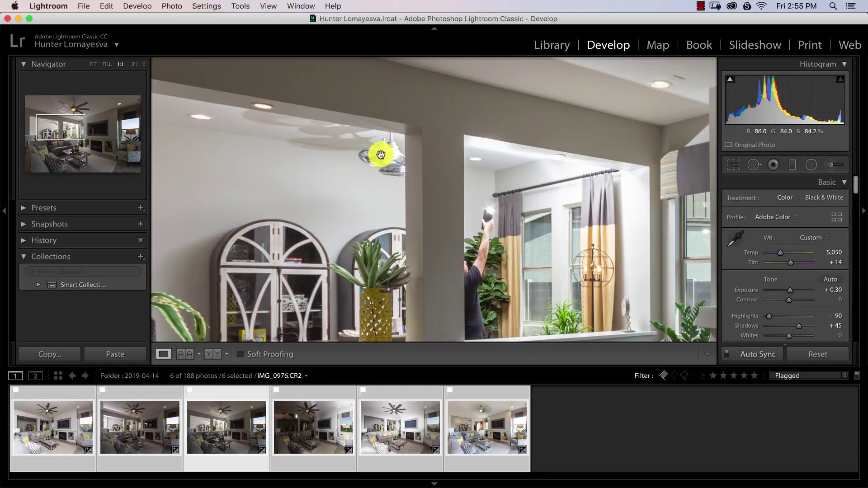
pyautogui.moveTo(424, 219); pyautogui.dragTo(442, 229)
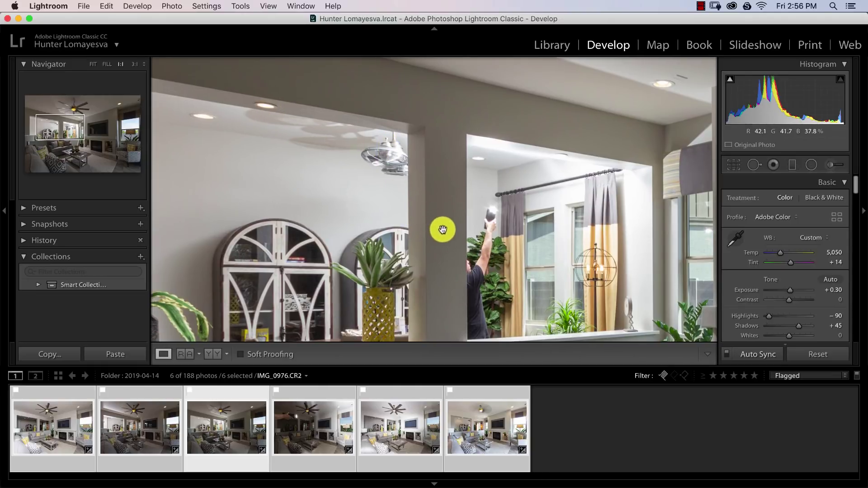
pyautogui.click(486, 219)
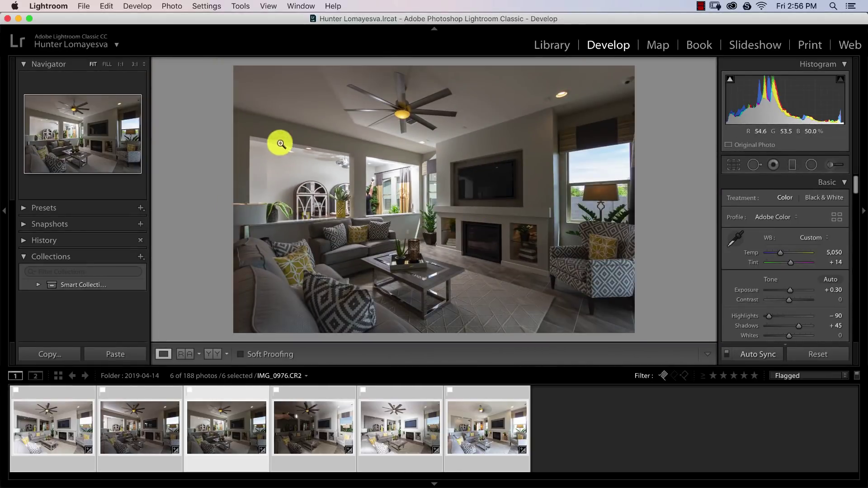
pyautogui.press('Left')
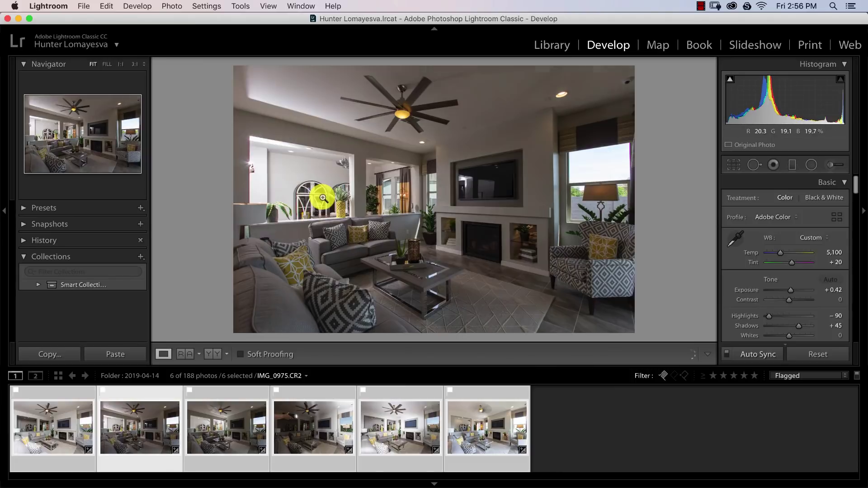
pyautogui.press('Right')
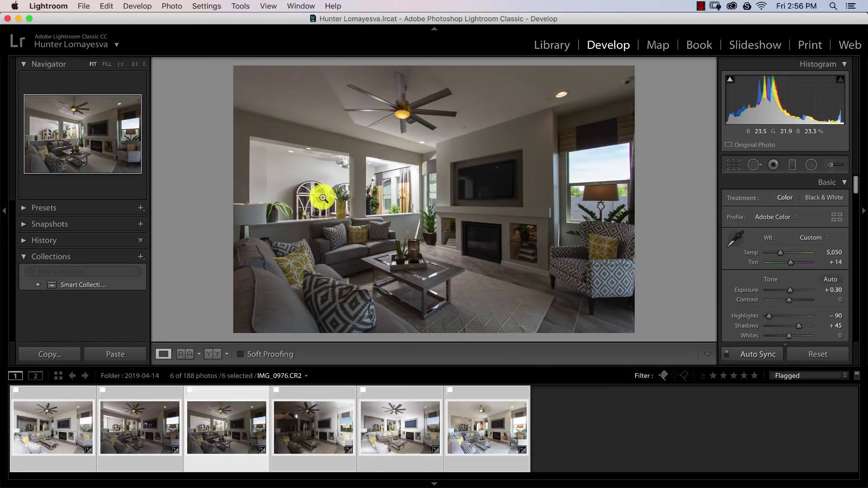
pyautogui.press('Left')
pyautogui.press('Right')
pyautogui.press('Right')
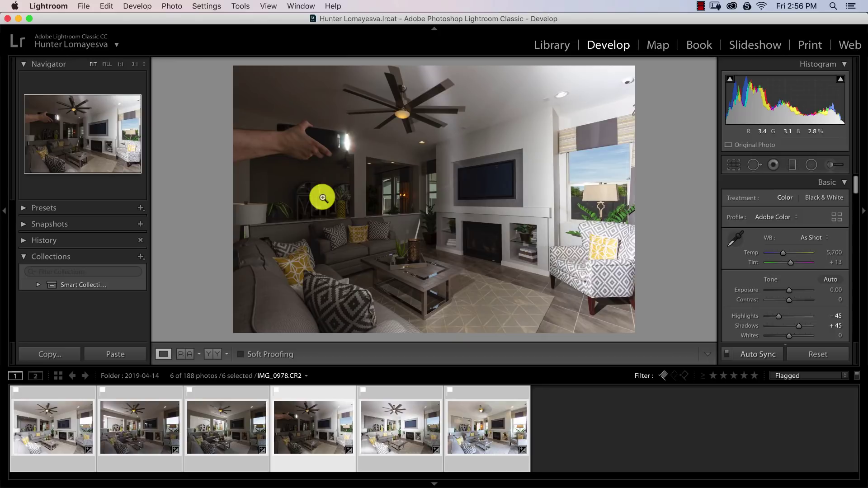
pyautogui.press('Right')
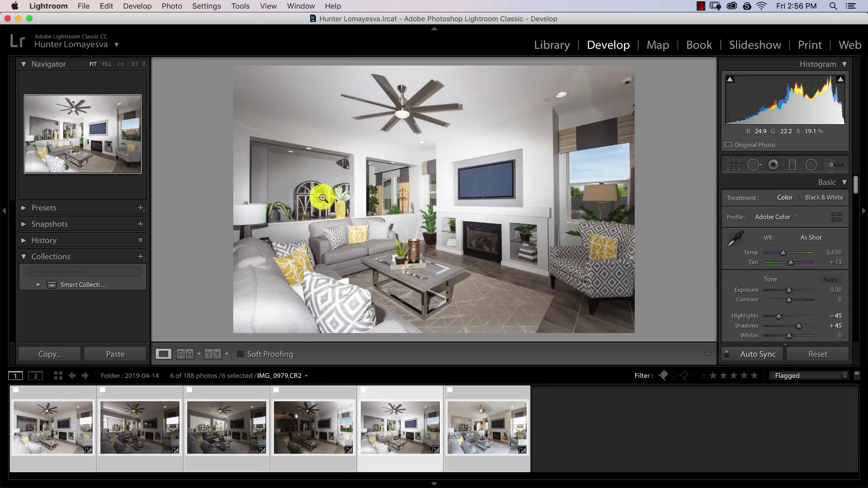
pyautogui.press('Right')
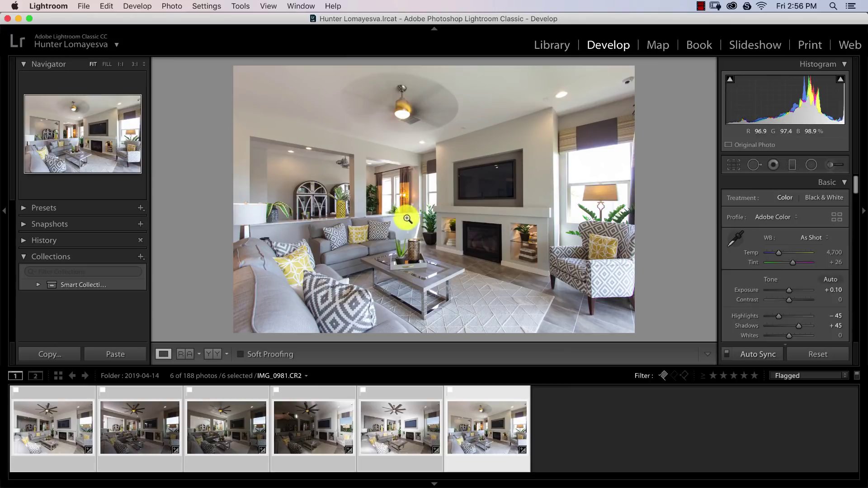
# Set Highlights to -90 for the selected photos with IMG_0974.CR2 as the active photo
pyautogui.click(62, 422)
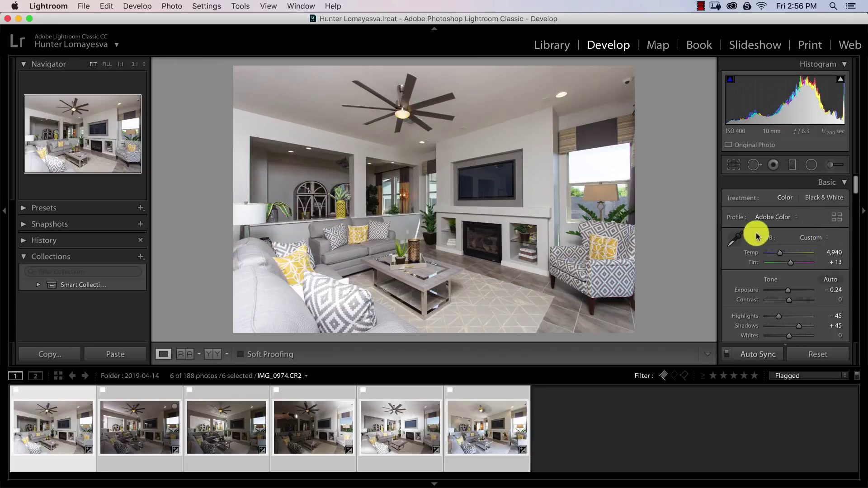
pyautogui.click(735, 238)
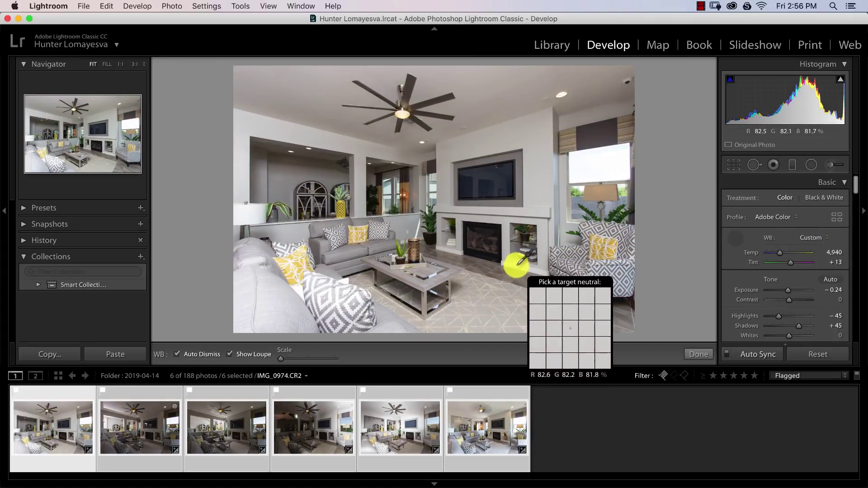
pyautogui.click(737, 239)
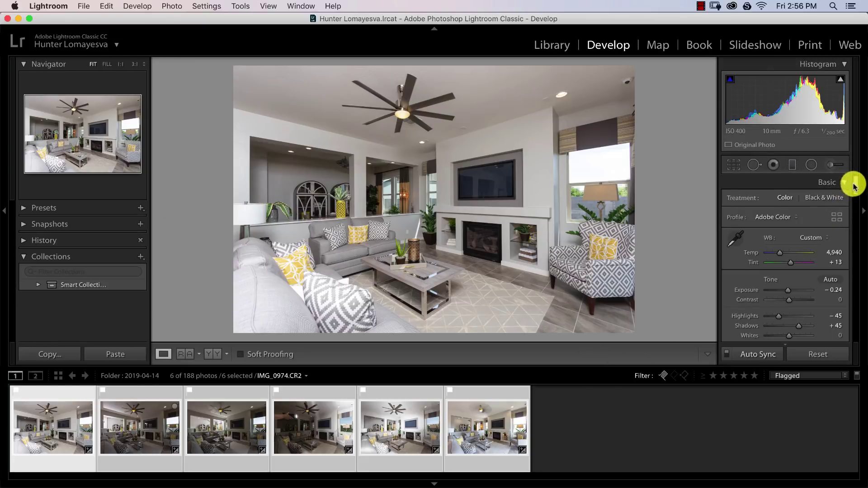
pyautogui.scroll(-3, 854, 185)
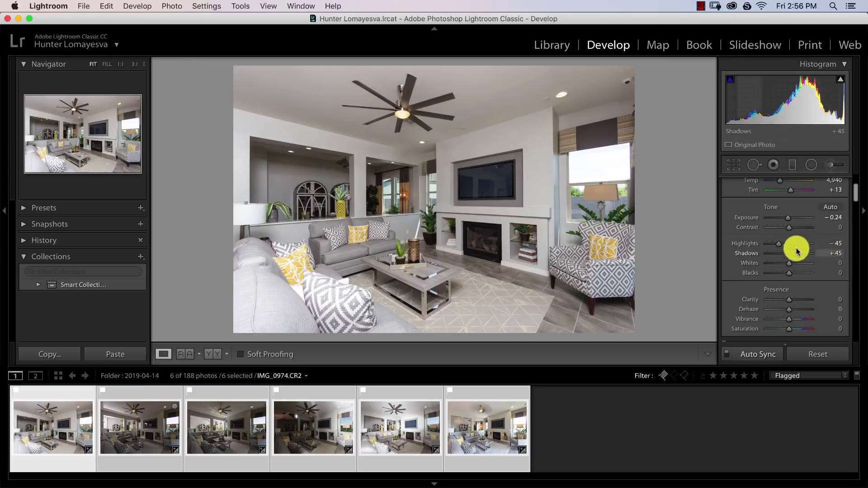
pyautogui.click(837, 242)
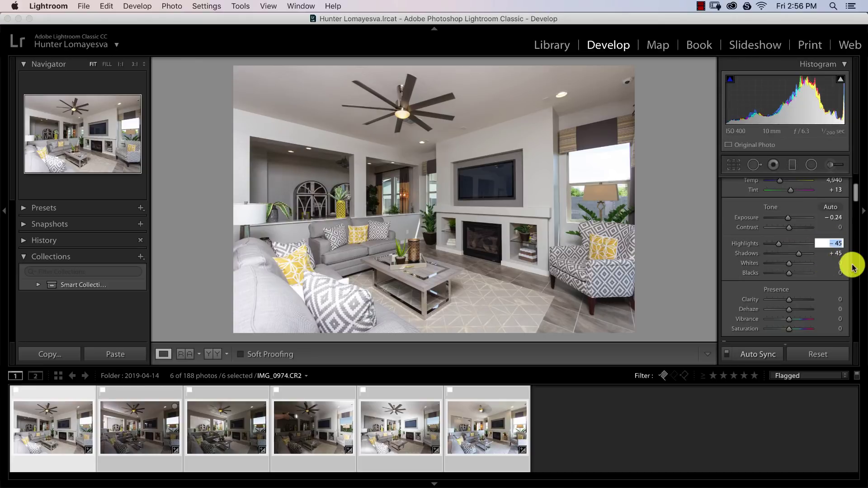
pyautogui.press('BackSpace')
pyautogui.write('-90')
pyautogui.press('Return')
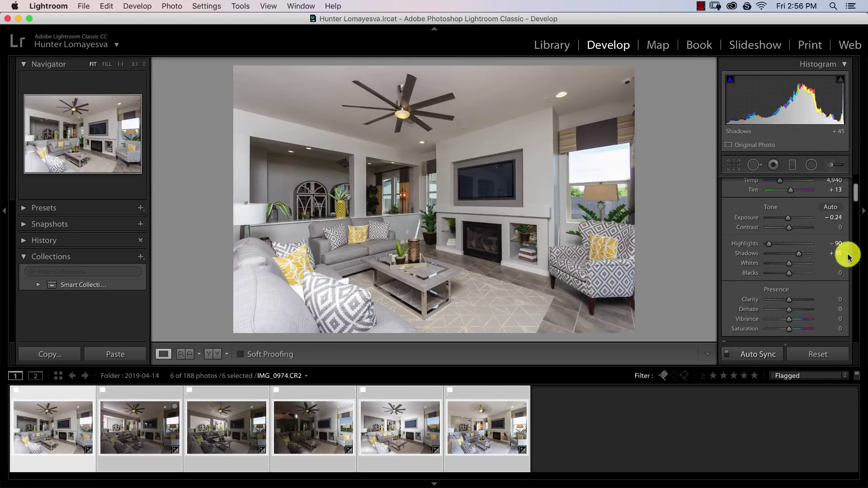
# Review the photo's presence, sharpening, noise reduction and lens profile correction settings
pyautogui.scroll(-3, 852, 202)
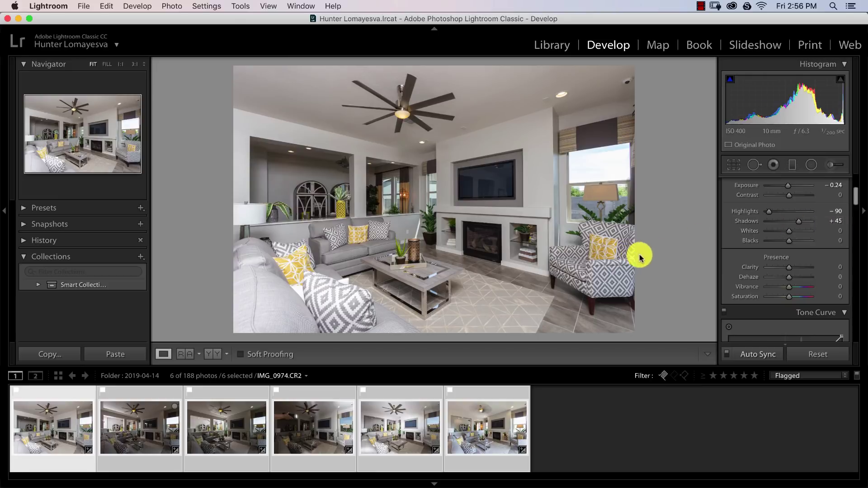
pyautogui.click(700, 5)
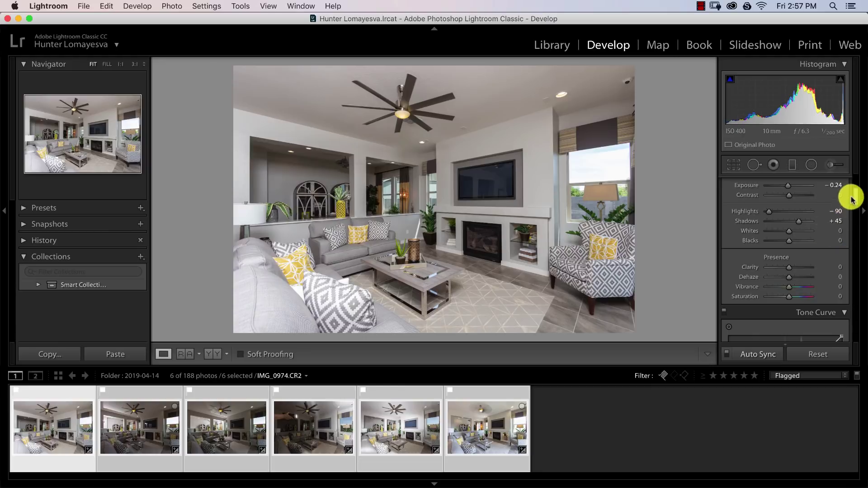
pyautogui.moveTo(854, 197); pyautogui.dragTo(854, 251)
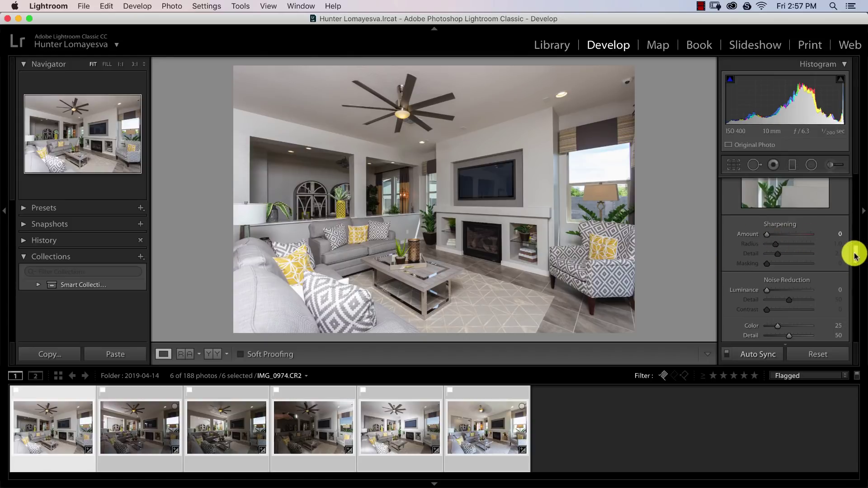
pyautogui.moveTo(853, 252); pyautogui.dragTo(853, 271)
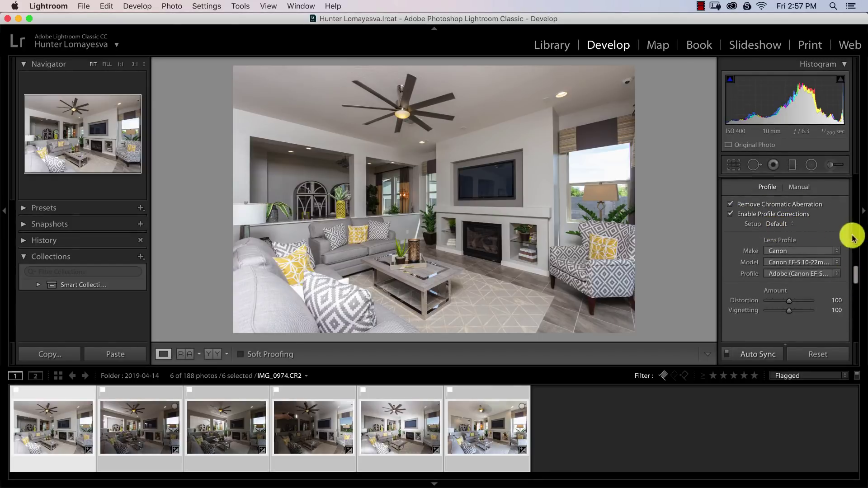
pyautogui.moveTo(855, 273); pyautogui.dragTo(854, 191)
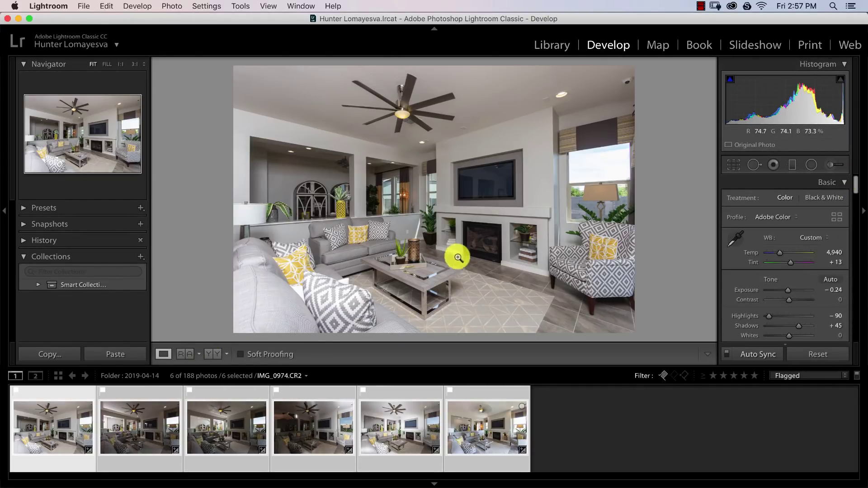
# Open the six selected photos as layers of one document in Photoshop
pyautogui.rightClick(409, 143)
pyautogui.moveTo(500, 238)
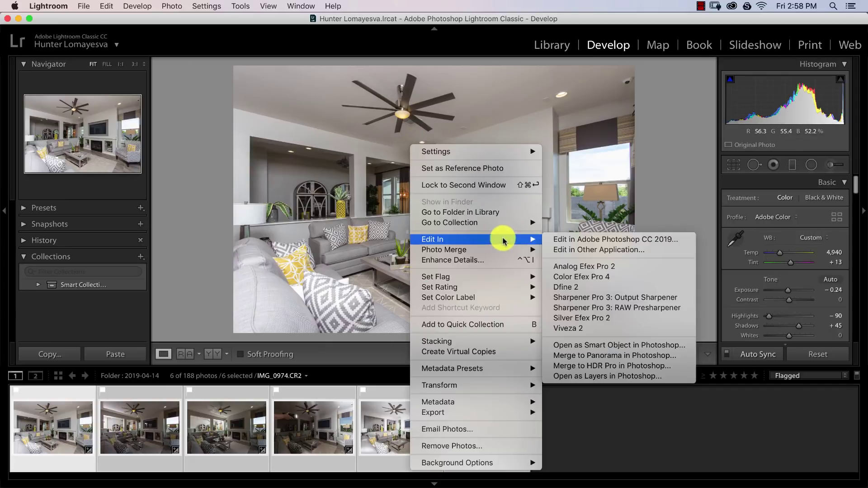
pyautogui.click(626, 376)
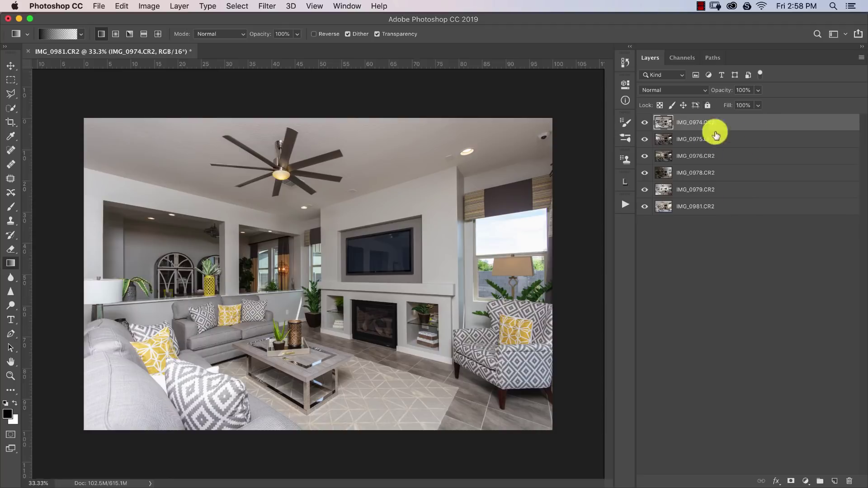
# Select all six photo layers and reverse their stacking order so IMG_0974.CR2 is the lowest layer
pyautogui.keyDown('shift'); pyautogui.click(702, 210); pyautogui.keyUp('shift')
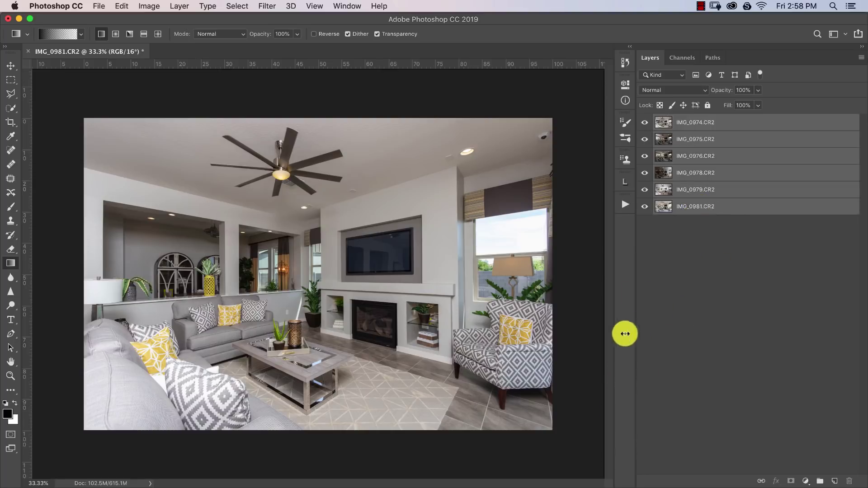
pyautogui.click(238, 6)
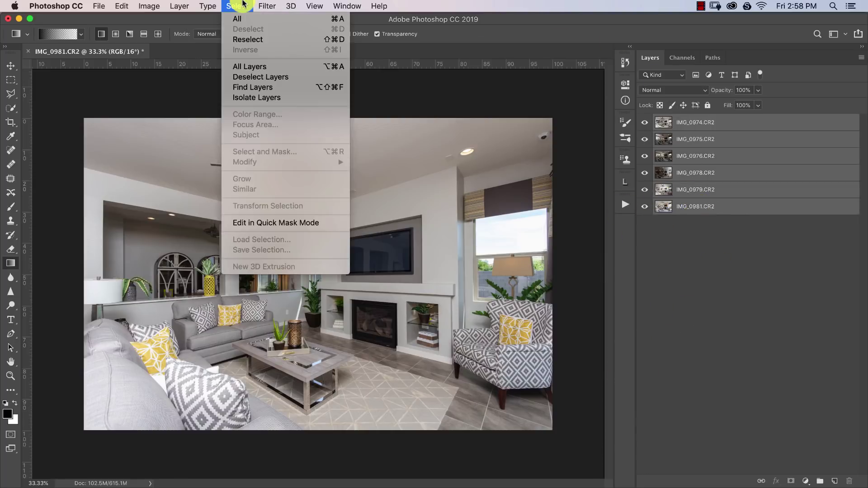
pyautogui.click(244, 67)
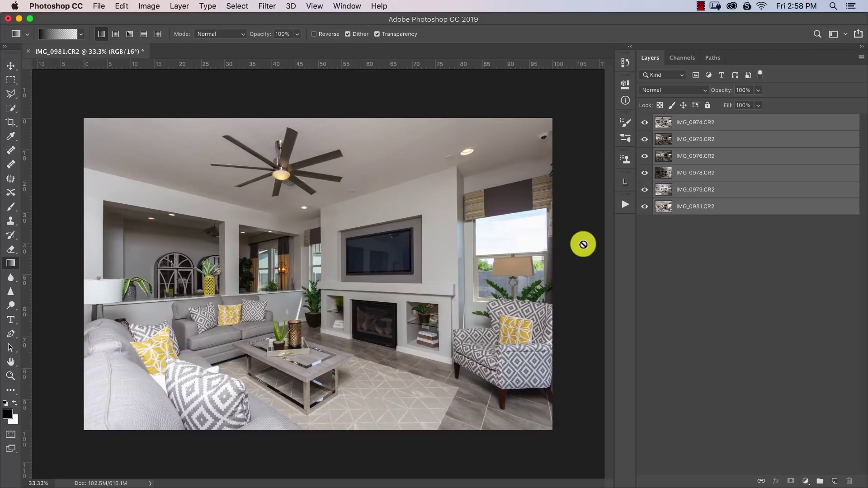
pyautogui.click(175, 6)
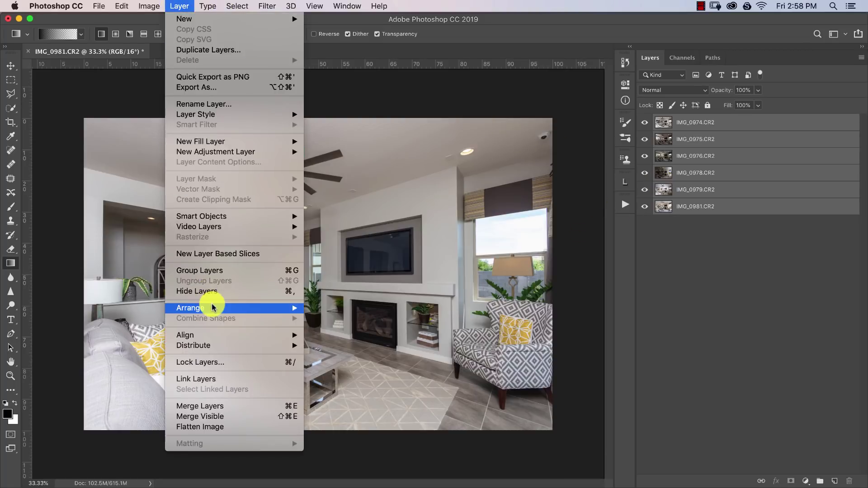
pyautogui.moveTo(216, 306)
pyautogui.click(352, 347)
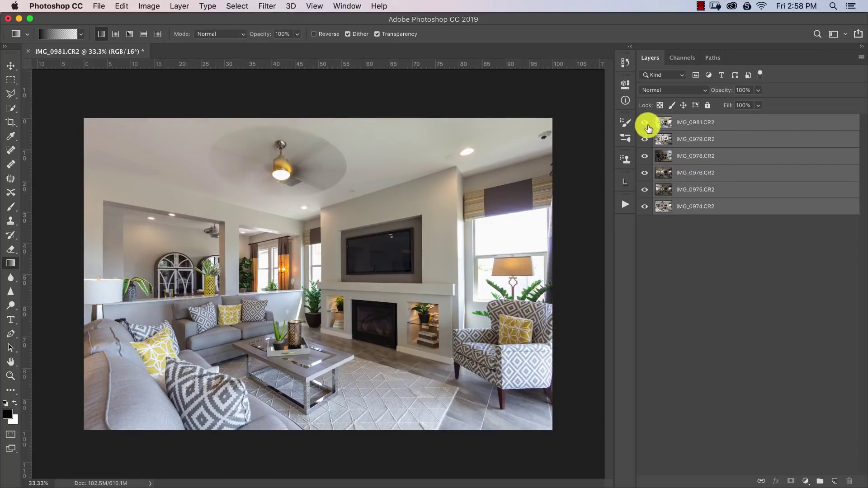
# Show only the IMG_0974.CR2 and IMG_0975.CR2 layers, and set the blend mode of IMG_0975.CR2 to Lighten
pyautogui.moveTo(645, 128); pyautogui.dragTo(646, 188)
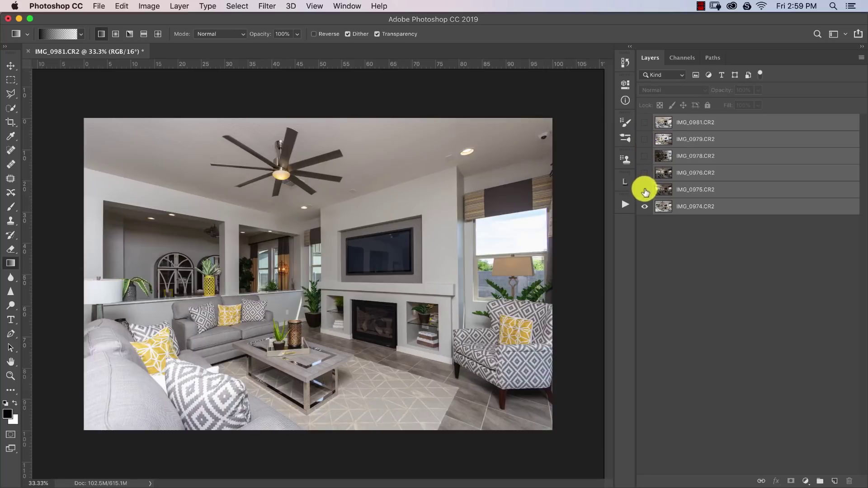
pyautogui.moveTo(646, 190)
pyautogui.mouseDown()
pyautogui.moveTo(638, 120)
pyautogui.moveTo(647, 197)
pyautogui.moveTo(645, 120)
pyautogui.moveTo(645, 180)
pyautogui.mouseUp()
pyautogui.click(668, 189)
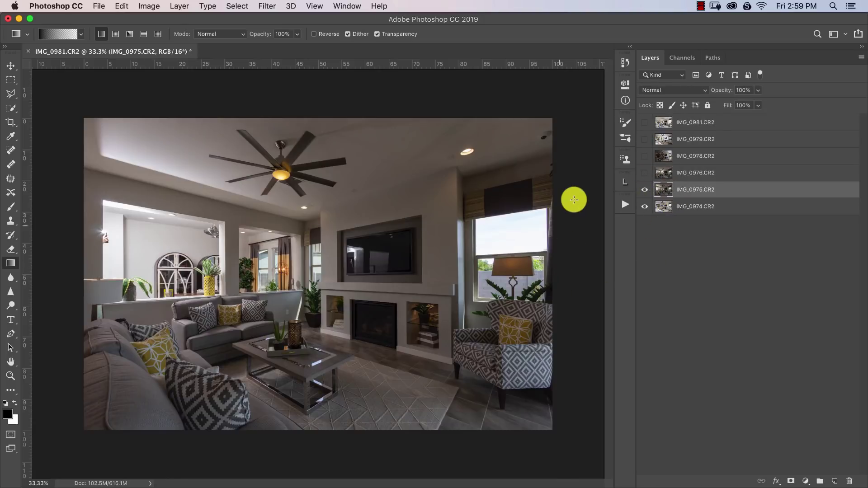
pyautogui.click(672, 90)
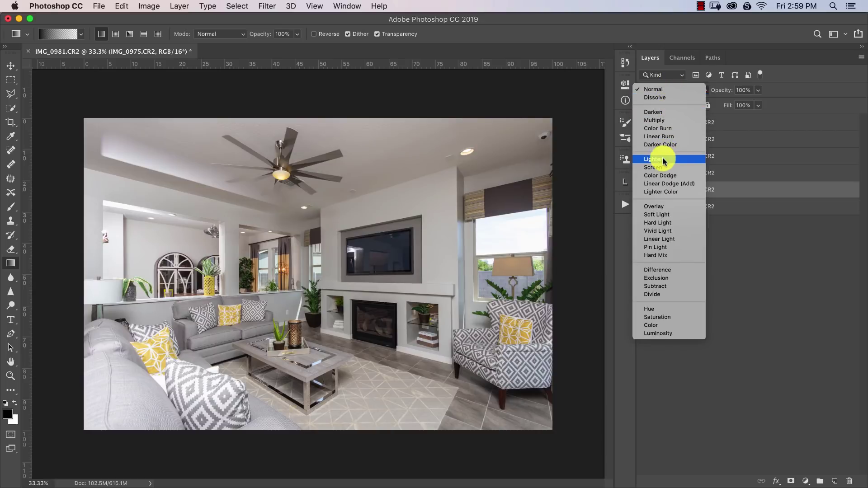
pyautogui.click(662, 160)
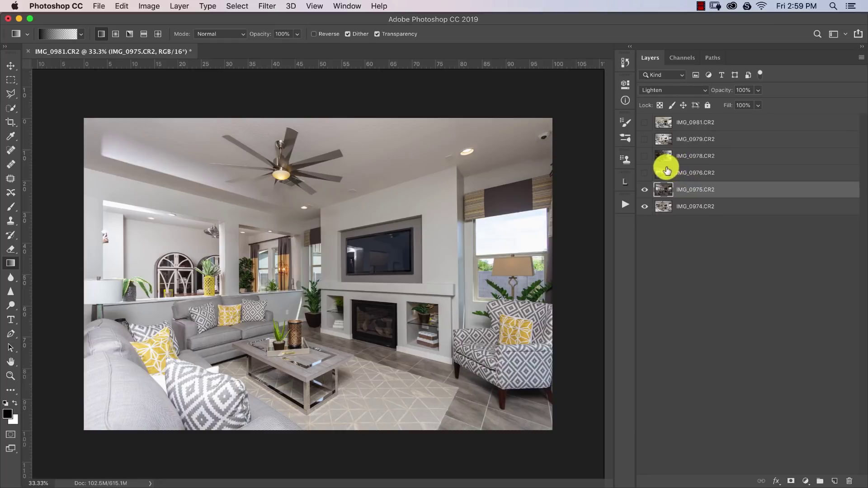
# Show the IMG_0976.CR2 layer, set its blend mode to Lighten, and inspect the back-room area up close
pyautogui.click(649, 172)
pyautogui.click(671, 173)
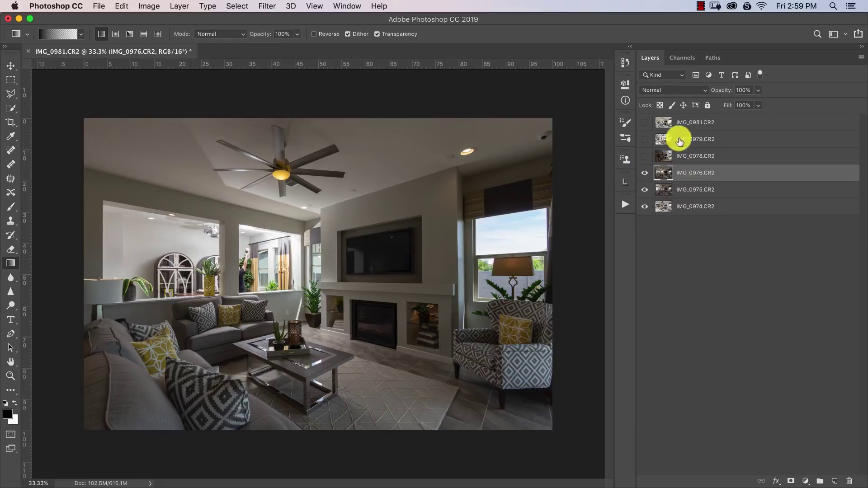
pyautogui.click(673, 90)
pyautogui.click(662, 159)
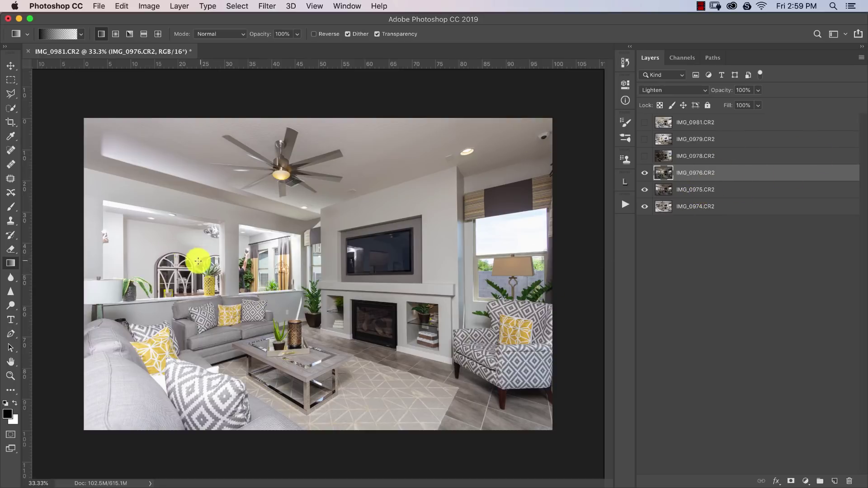
pyautogui.press('z')
pyautogui.click(216, 253)
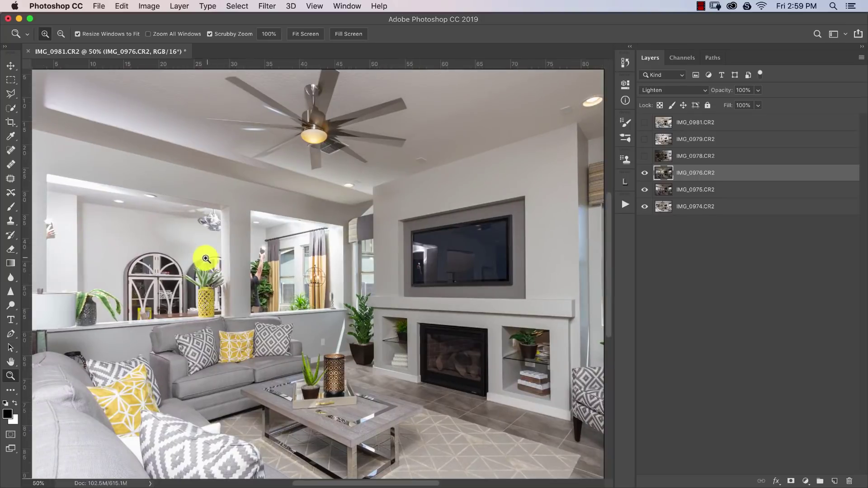
# Add white layer masks to the IMG_0976.CR2 and IMG_0975.CR2 layers
pyautogui.moveTo(204, 258); pyautogui.dragTo(284, 277)
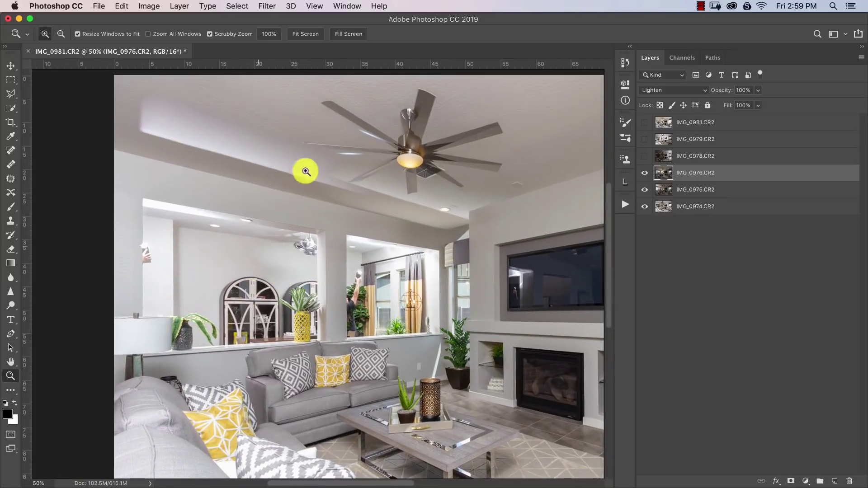
pyautogui.click(791, 481)
pyautogui.click(738, 189)
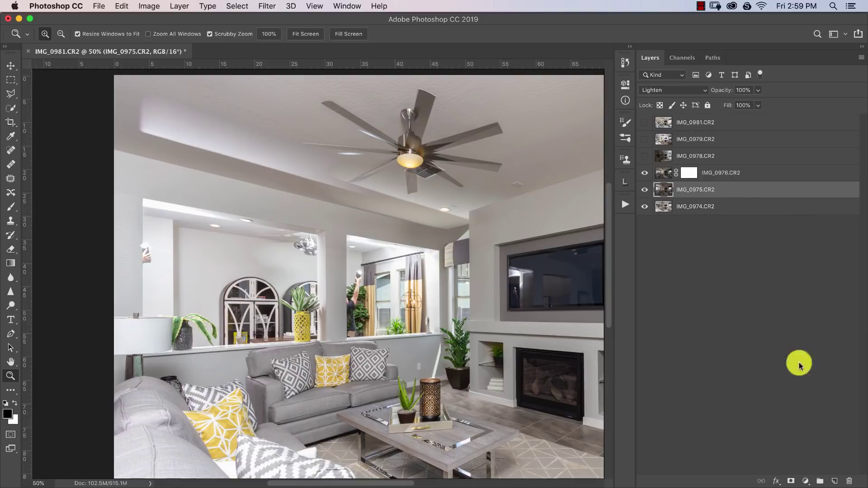
pyautogui.click(790, 481)
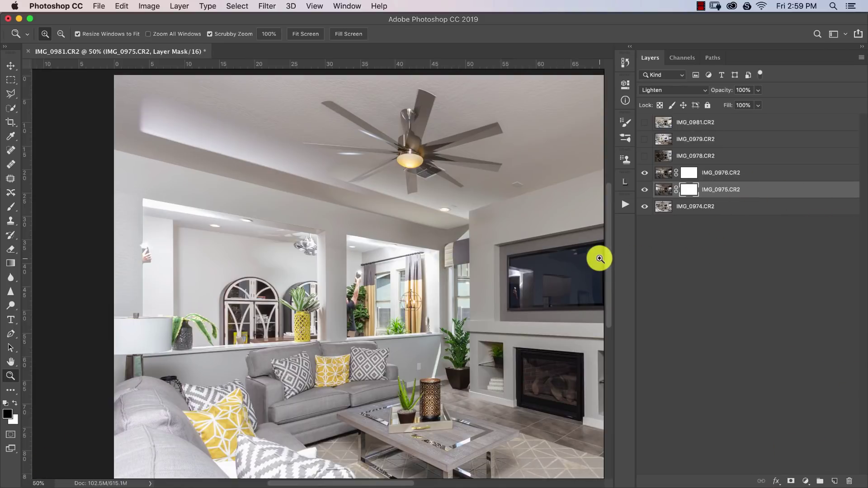
# Mask out the left side of IMG_0975.CR2 with a black Foreground to Transparent gradient running rightward across the left wall opening
pyautogui.press('g')
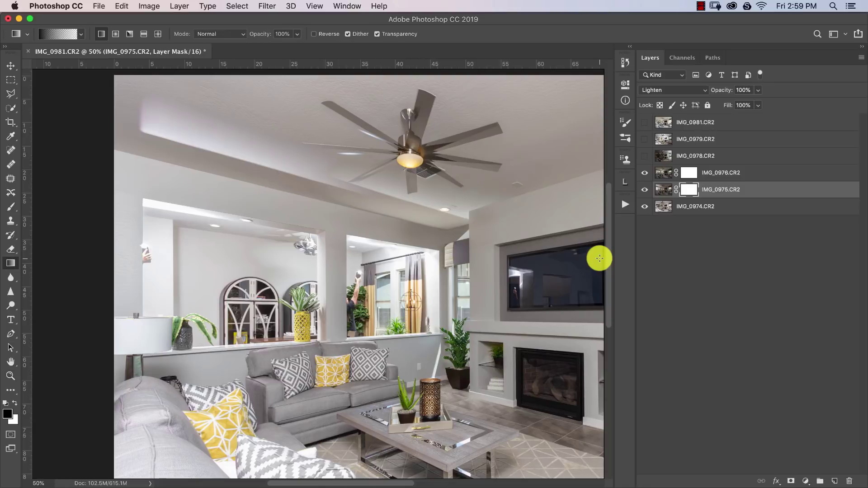
pyautogui.click(71, 35)
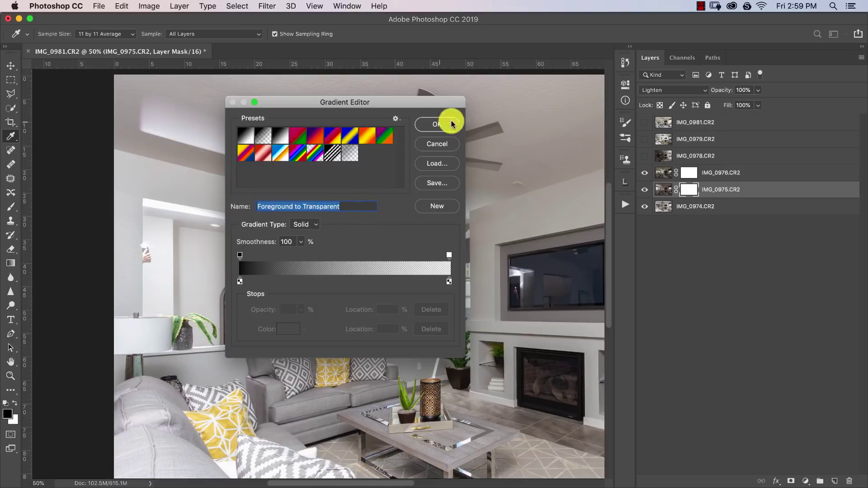
pyautogui.click(437, 124)
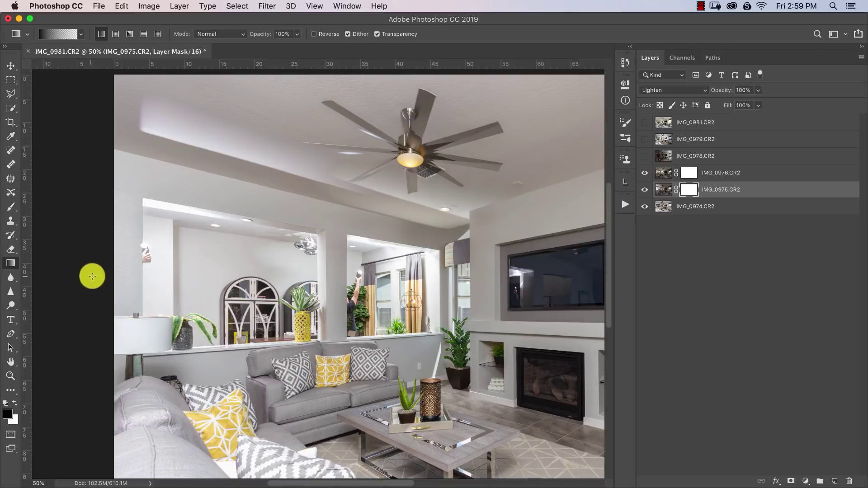
pyautogui.moveTo(296, 281); pyautogui.dragTo(326, 286)
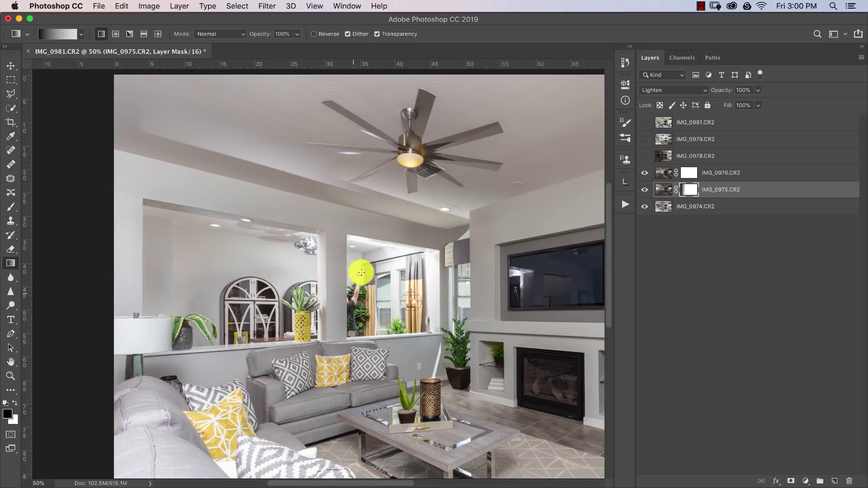
# Fade out the right side and upper part of IMG_0976.CR2 with repeated black-to-transparent gradients on its layer mask
pyautogui.click(691, 174)
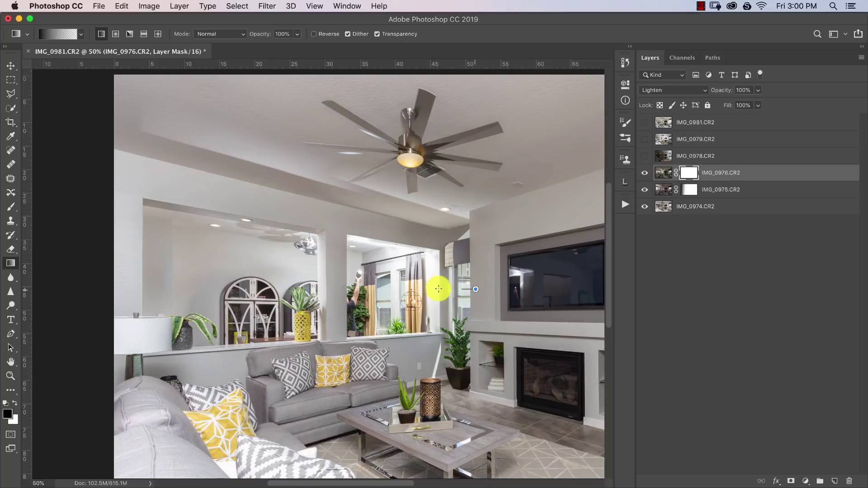
pyautogui.moveTo(442, 287); pyautogui.dragTo(259, 293)
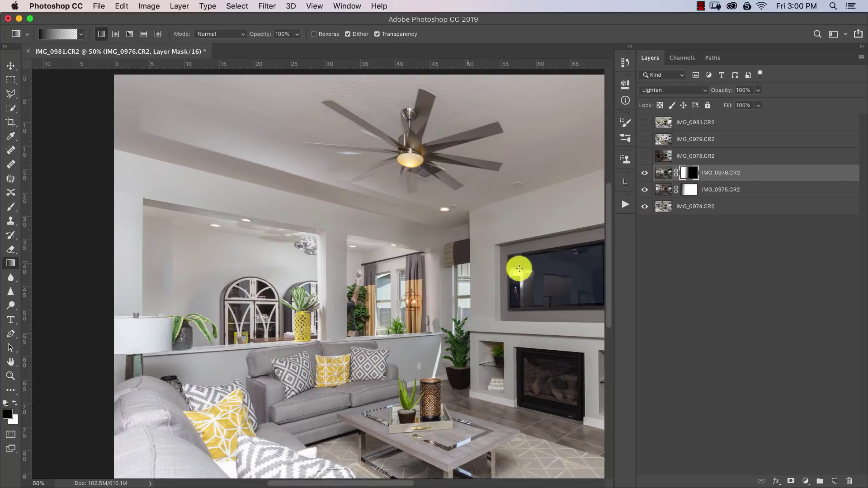
pyautogui.moveTo(497, 271); pyautogui.dragTo(192, 276)
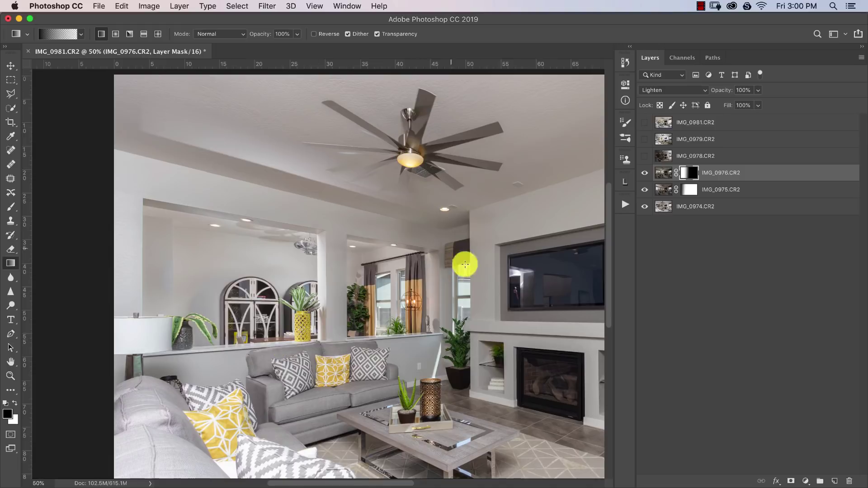
pyautogui.moveTo(451, 303); pyautogui.dragTo(195, 299)
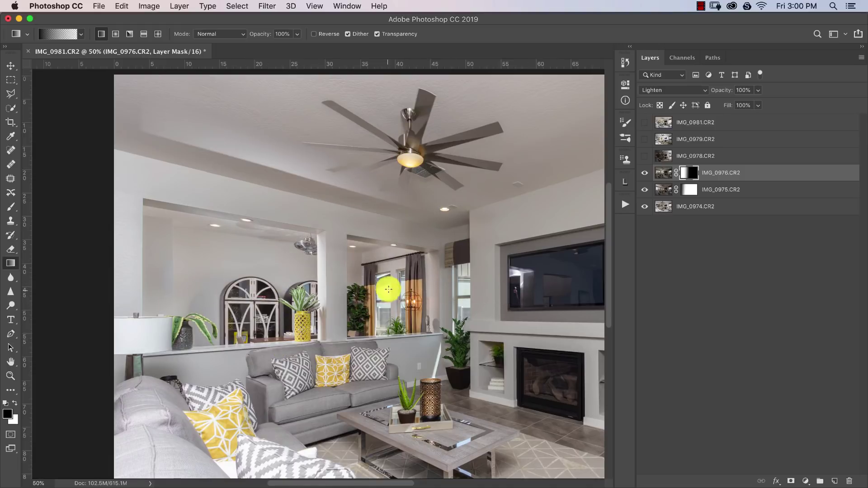
pyautogui.moveTo(387, 289); pyautogui.dragTo(183, 383)
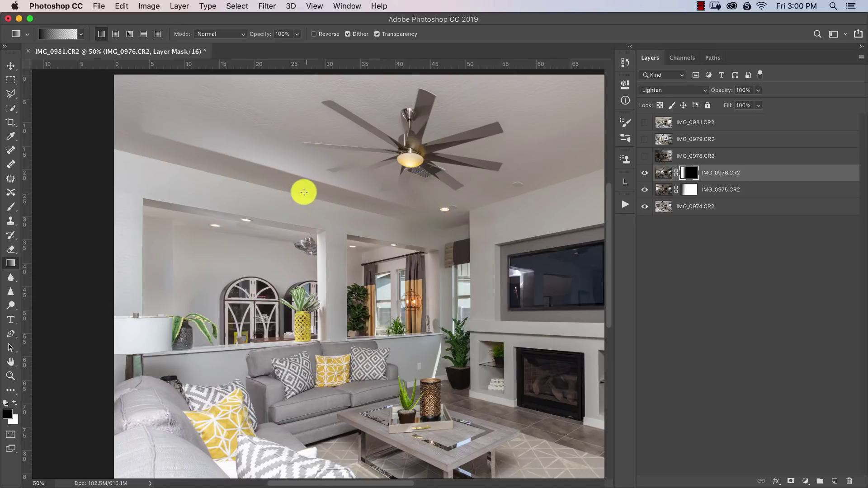
pyautogui.moveTo(293, 160); pyautogui.dragTo(290, 242)
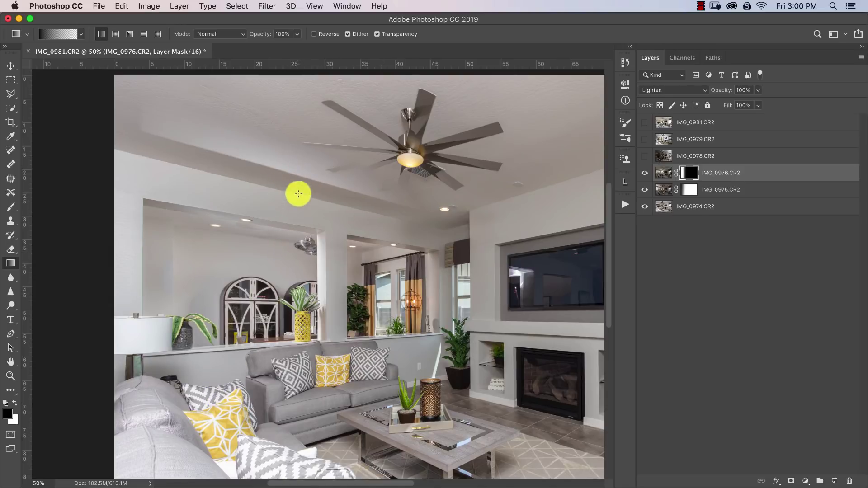
pyautogui.moveTo(296, 190); pyautogui.dragTo(291, 256)
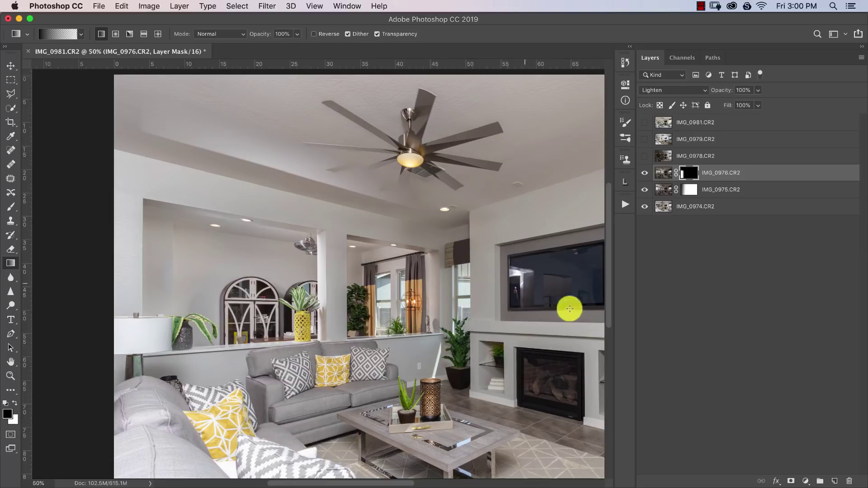
pyautogui.click(689, 190)
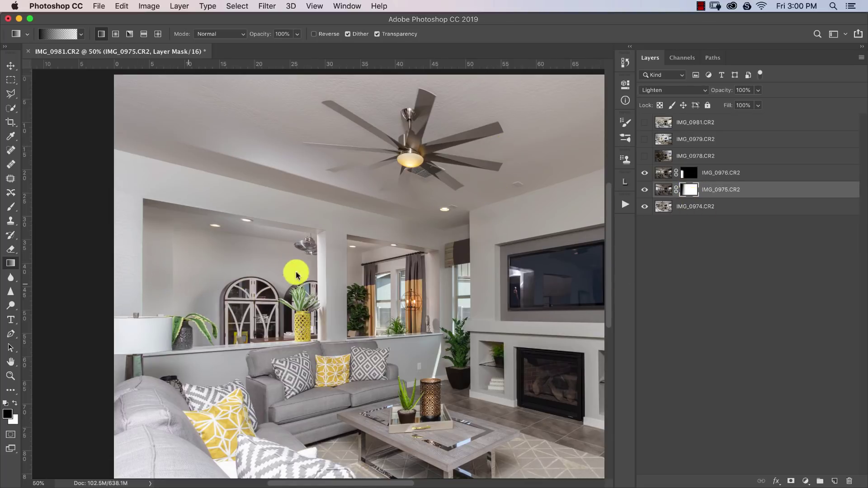
pyautogui.press('super+z')
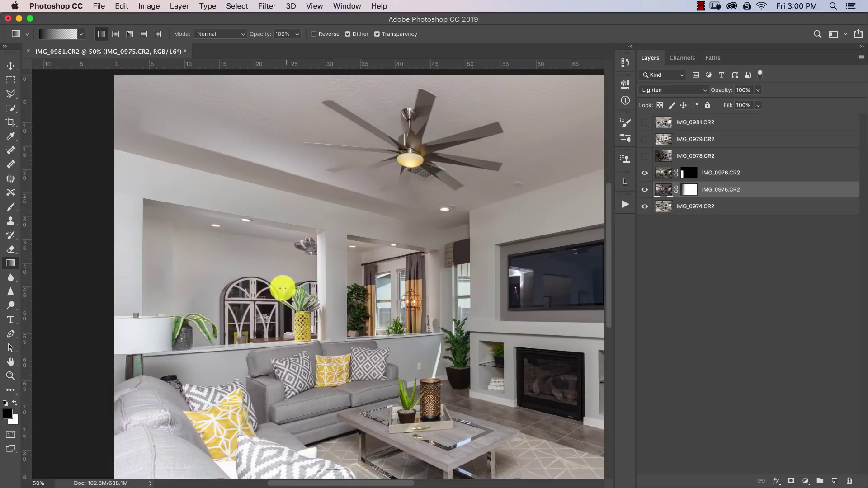
pyautogui.press('b')
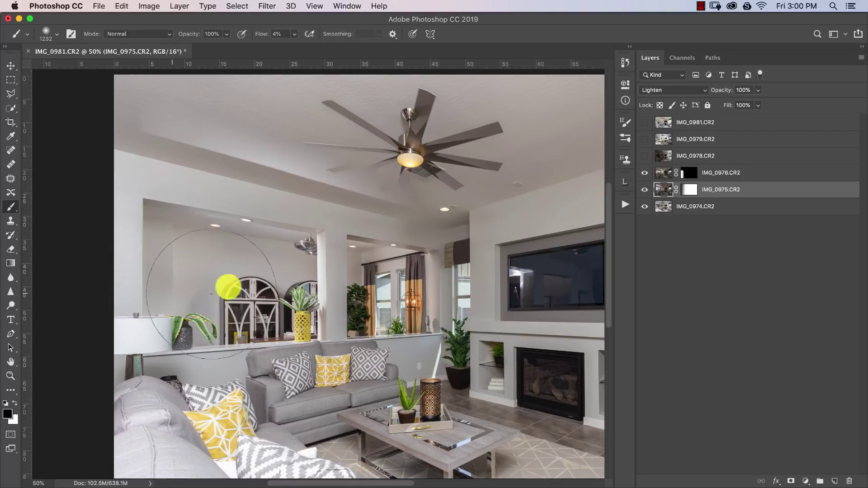
pyautogui.moveTo(217, 319)
pyautogui.mouseDown()
pyautogui.moveTo(227, 333)
pyautogui.moveTo(233, 299)
pyautogui.moveTo(233, 310)
pyautogui.moveTo(300, 275)
pyautogui.moveTo(303, 262)
pyautogui.moveTo(275, 242)
pyautogui.moveTo(299, 227)
pyautogui.moveTo(533, 179)
pyautogui.moveTo(554, 198)
pyautogui.moveTo(308, 150)
pyautogui.moveTo(225, 137)
pyautogui.mouseUp()
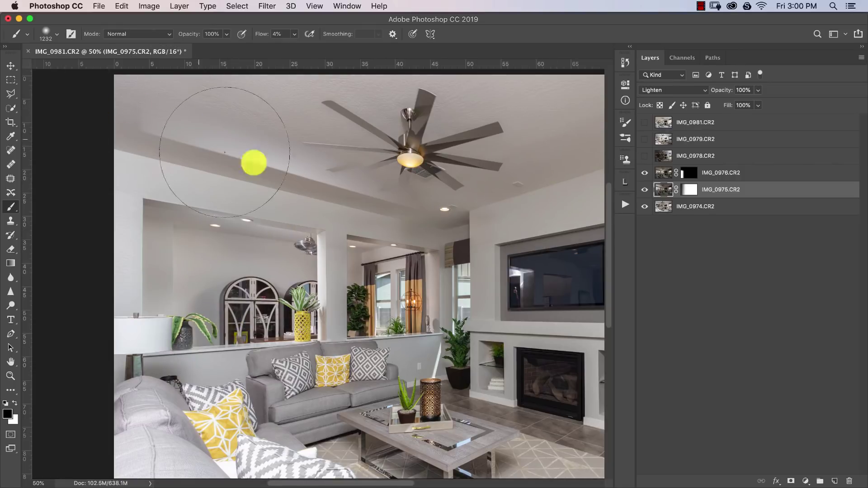
# Group the IMG_0975.CR2 and IMG_0976.CR2 layers and hide the group with a black layer mask
pyautogui.keyDown('shift'); pyautogui.click(719, 179); pyautogui.keyUp('shift')
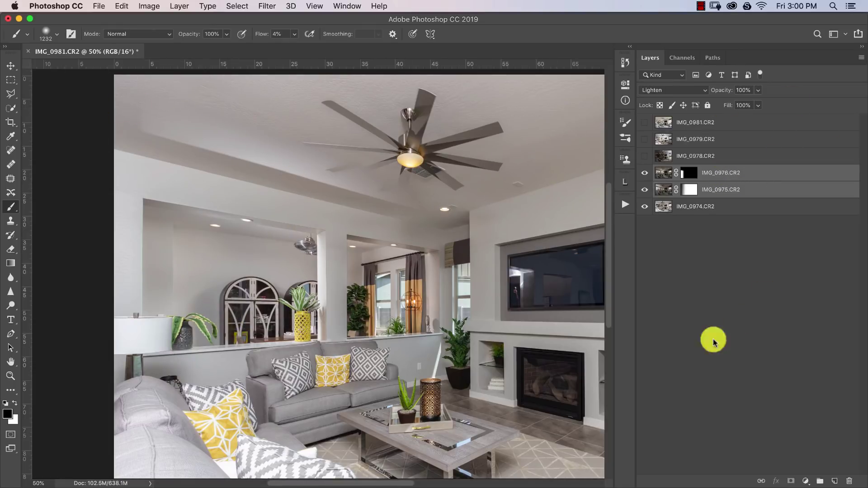
pyautogui.press('super+g')
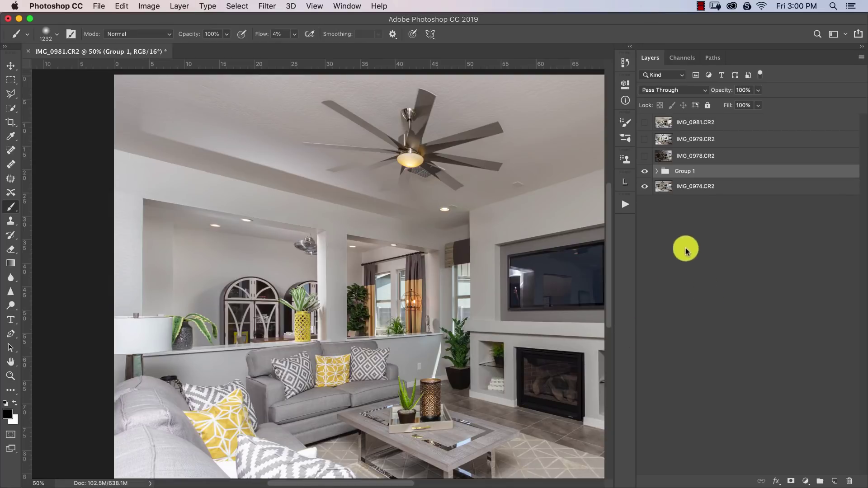
pyautogui.keyDown('alt'); pyautogui.click(790, 482); pyautogui.keyUp('alt')
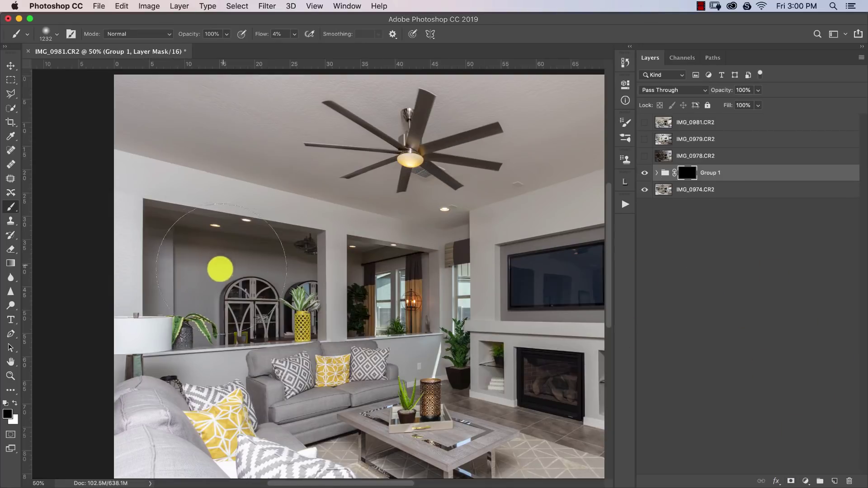
# Outline both back-room wall openings with a polygonal lasso selection and fill that area white on the Group 1 mask
pyautogui.press('l')
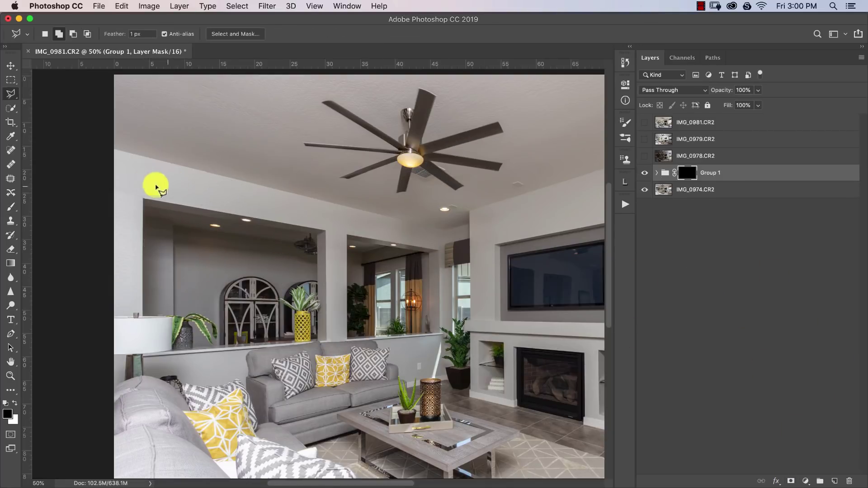
pyautogui.click(122, 189)
pyautogui.click(441, 246)
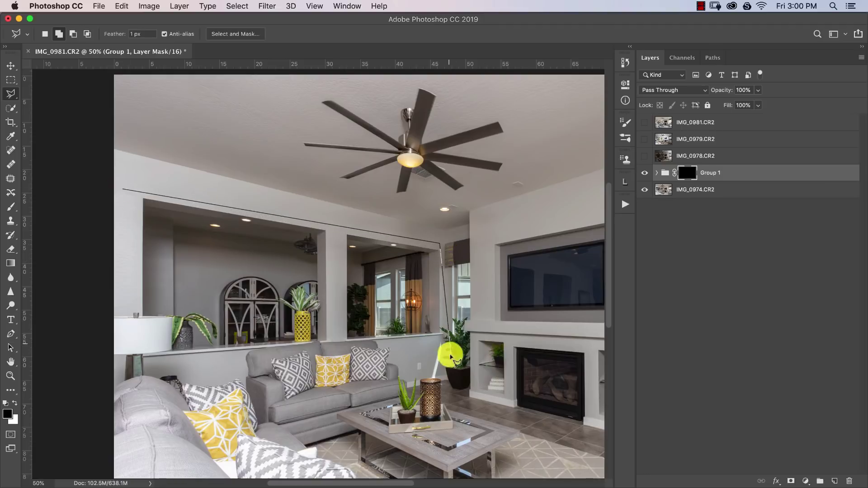
pyautogui.click(446, 338)
pyautogui.click(97, 367)
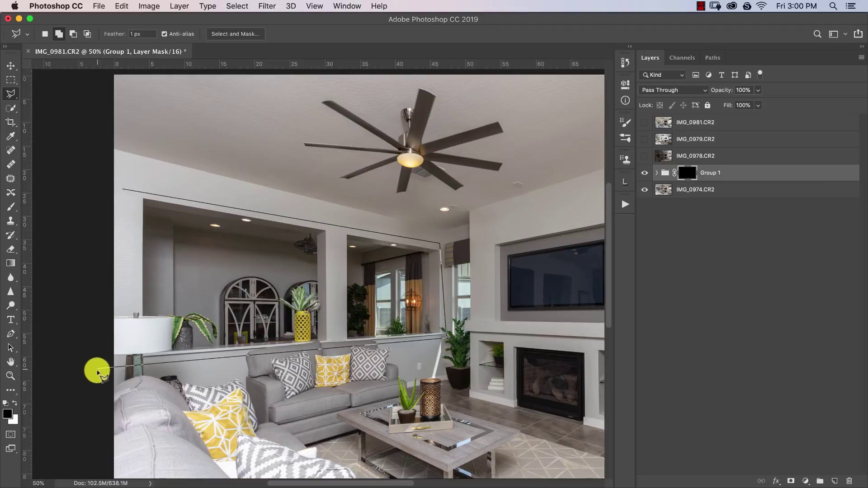
pyautogui.click(122, 189)
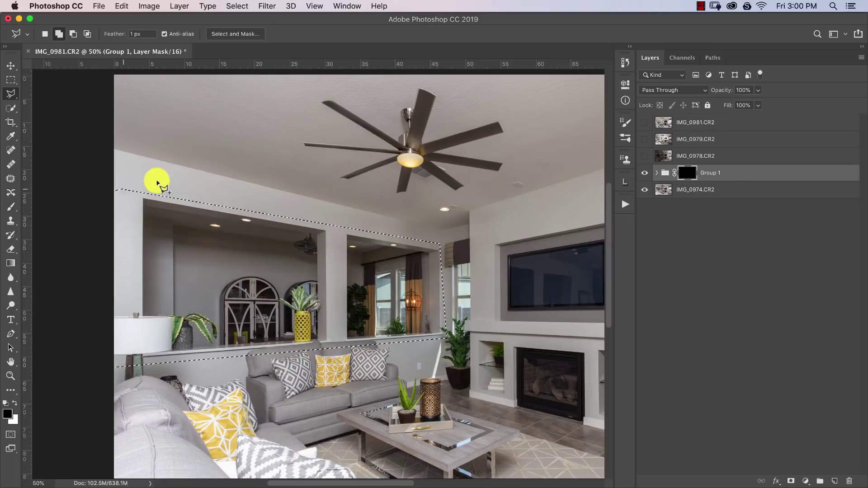
pyautogui.press('super+BackSpace')
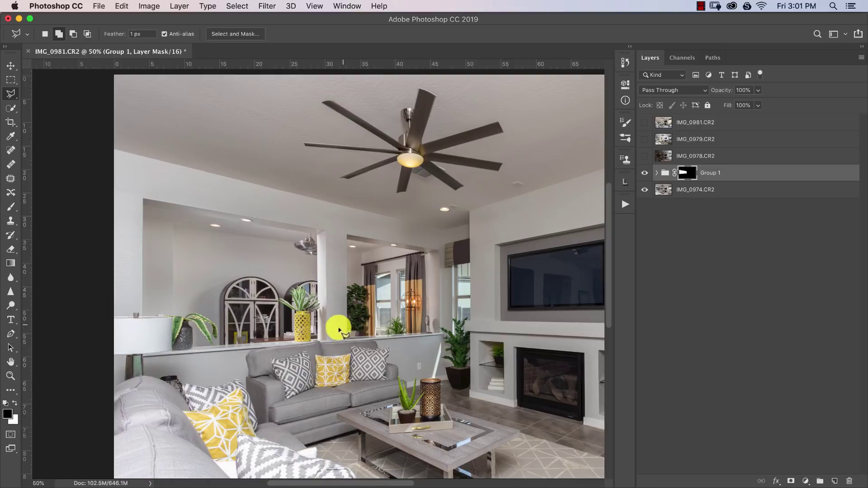
# Move the IMG_0981.CR2 layer directly above Group 1 and make it visible
pyautogui.press('super+minus')
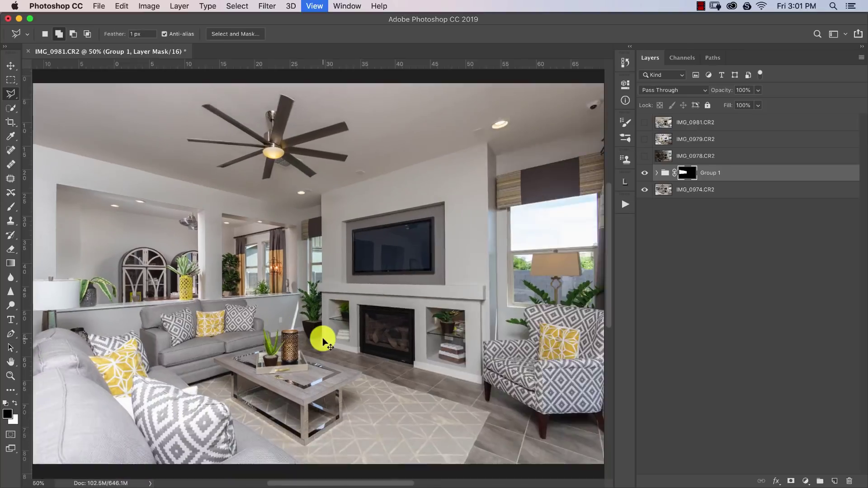
pyautogui.press('z')
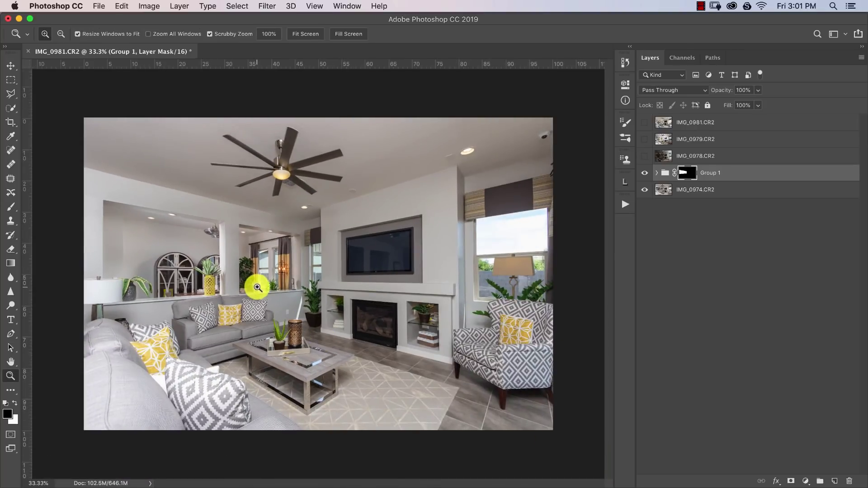
pyautogui.moveTo(252, 290)
pyautogui.mouseDown()
pyautogui.moveTo(265, 287)
pyautogui.moveTo(248, 294)
pyautogui.mouseUp()
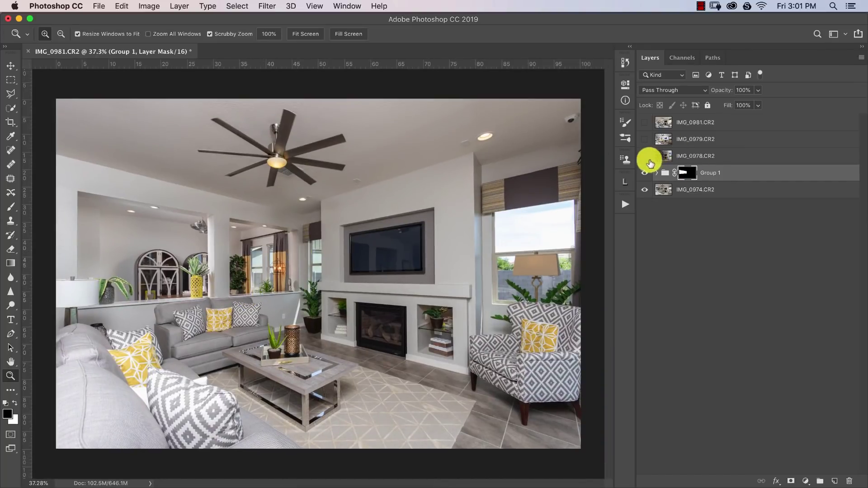
pyautogui.click(646, 156)
pyautogui.click(647, 156)
pyautogui.moveTo(682, 119); pyautogui.dragTo(651, 167)
pyautogui.click(644, 157)
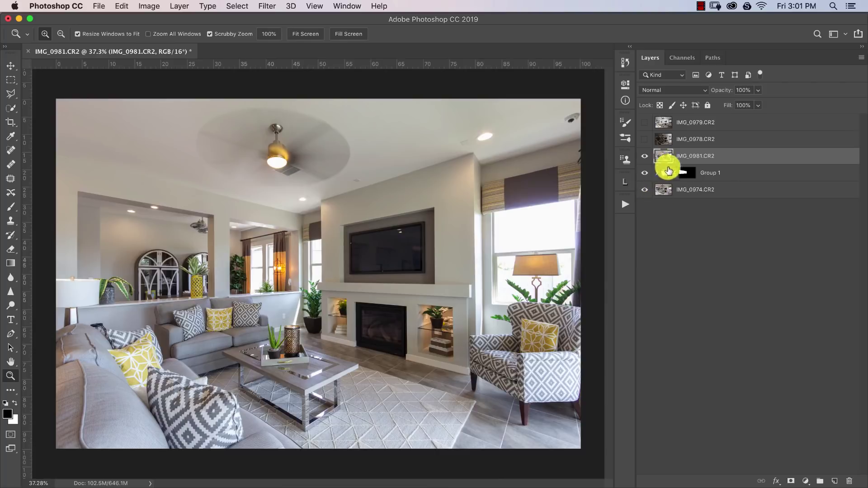
# Set the blend mode of IMG_0981.CR2 to Luminosity and hide the layer with a black mask
pyautogui.click(669, 90)
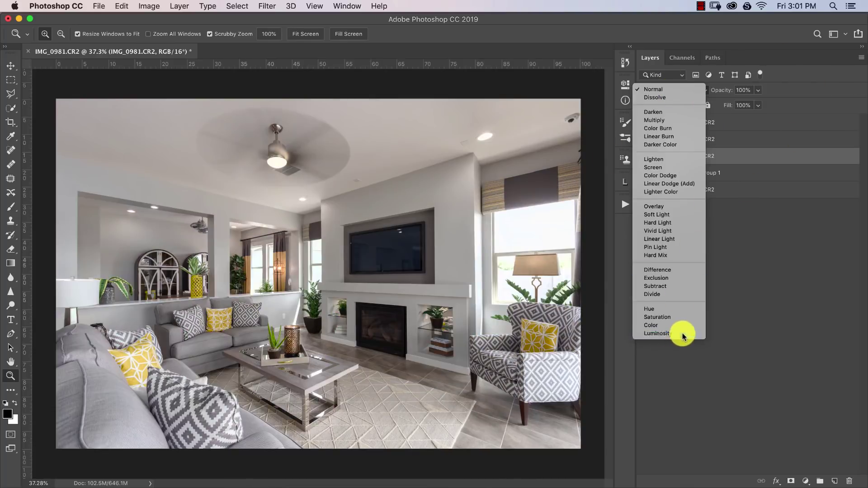
pyautogui.click(683, 337)
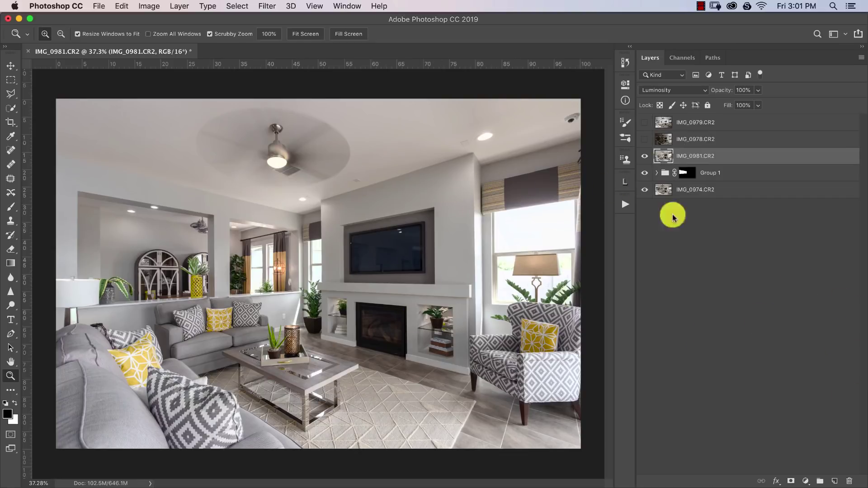
pyautogui.click(791, 480)
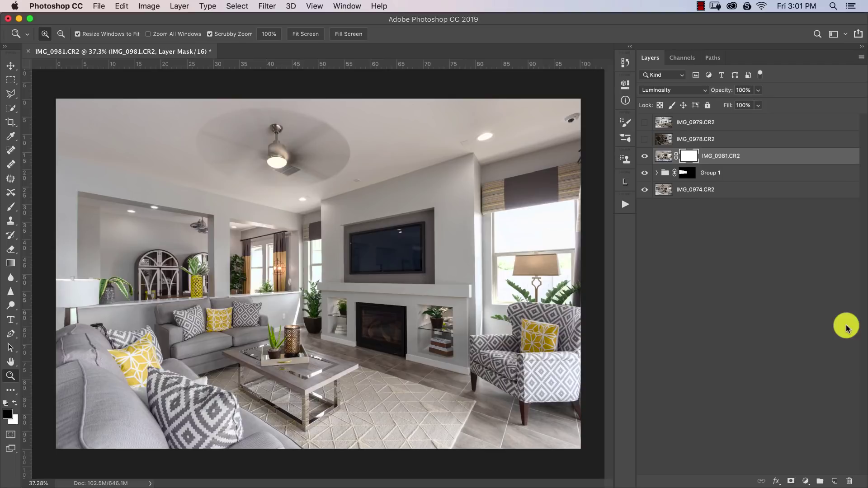
pyautogui.press('super+z')
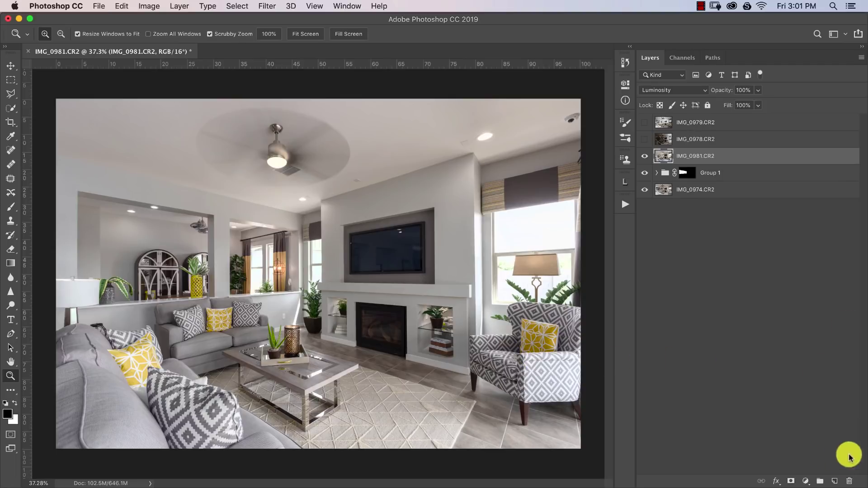
pyautogui.keyDown('alt'); pyautogui.click(791, 481); pyautogui.keyUp('alt')
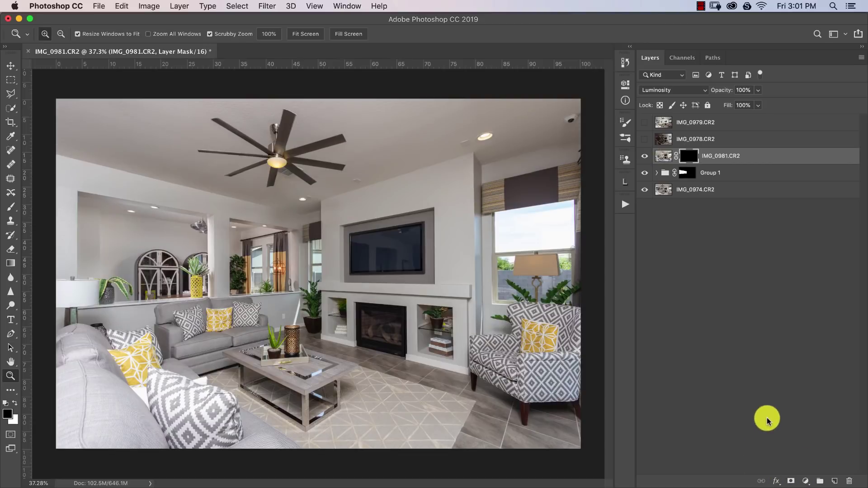
# Paint white at 10% flow on the IMG_0981.CR2 mask over the sofas, coffee table, rug, armchair and fireplace wall
pyautogui.press('b')
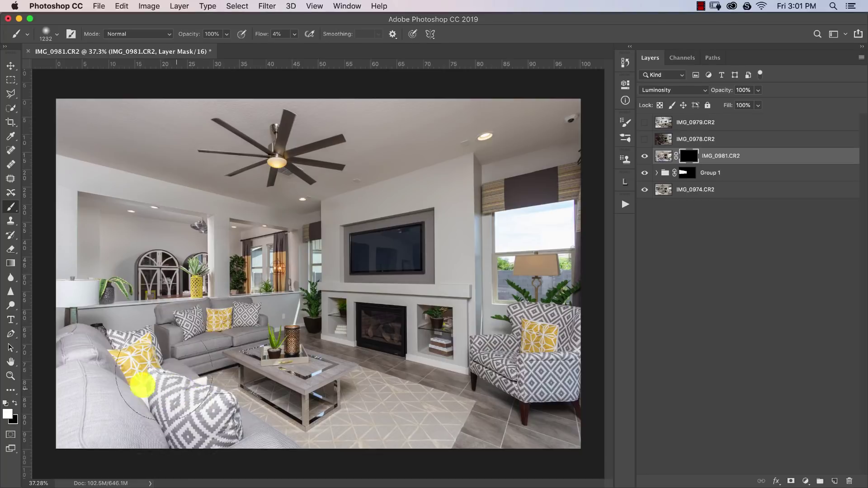
pyautogui.moveTo(142, 384)
pyautogui.mouseDown()
pyautogui.moveTo(183, 356)
pyautogui.moveTo(163, 378)
pyautogui.moveTo(173, 385)
pyautogui.moveTo(174, 412)
pyautogui.moveTo(189, 418)
pyautogui.moveTo(216, 404)
pyautogui.moveTo(236, 372)
pyautogui.moveTo(318, 392)
pyautogui.moveTo(369, 390)
pyautogui.moveTo(372, 376)
pyautogui.moveTo(434, 416)
pyautogui.moveTo(516, 417)
pyautogui.moveTo(539, 434)
pyautogui.moveTo(535, 409)
pyautogui.moveTo(505, 394)
pyautogui.moveTo(523, 333)
pyautogui.mouseUp()
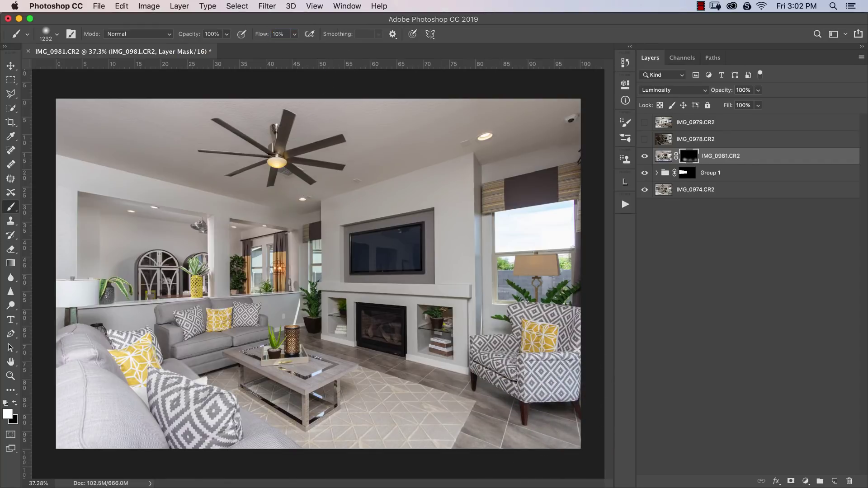
pyautogui.moveTo(407, 270)
pyautogui.mouseDown()
pyautogui.moveTo(214, 356)
pyautogui.moveTo(129, 420)
pyautogui.moveTo(112, 353)
pyautogui.moveTo(59, 376)
pyautogui.moveTo(41, 443)
pyautogui.mouseUp()
pyautogui.moveTo(69, 345)
pyautogui.mouseDown()
pyautogui.moveTo(80, 320)
pyautogui.moveTo(70, 388)
pyautogui.moveTo(81, 400)
pyautogui.moveTo(111, 343)
pyautogui.moveTo(109, 311)
pyautogui.moveTo(68, 376)
pyautogui.moveTo(95, 333)
pyautogui.moveTo(127, 243)
pyautogui.moveTo(81, 302)
pyautogui.moveTo(70, 280)
pyautogui.moveTo(92, 187)
pyautogui.moveTo(70, 258)
pyautogui.moveTo(109, 244)
pyautogui.moveTo(126, 280)
pyautogui.mouseUp()
pyautogui.moveTo(196, 216)
pyautogui.mouseDown()
pyautogui.moveTo(181, 286)
pyautogui.moveTo(208, 277)
pyautogui.moveTo(233, 231)
pyautogui.moveTo(229, 216)
pyautogui.moveTo(287, 292)
pyautogui.moveTo(319, 270)
pyautogui.moveTo(323, 278)
pyautogui.moveTo(290, 237)
pyautogui.moveTo(193, 302)
pyautogui.moveTo(252, 323)
pyautogui.mouseUp()
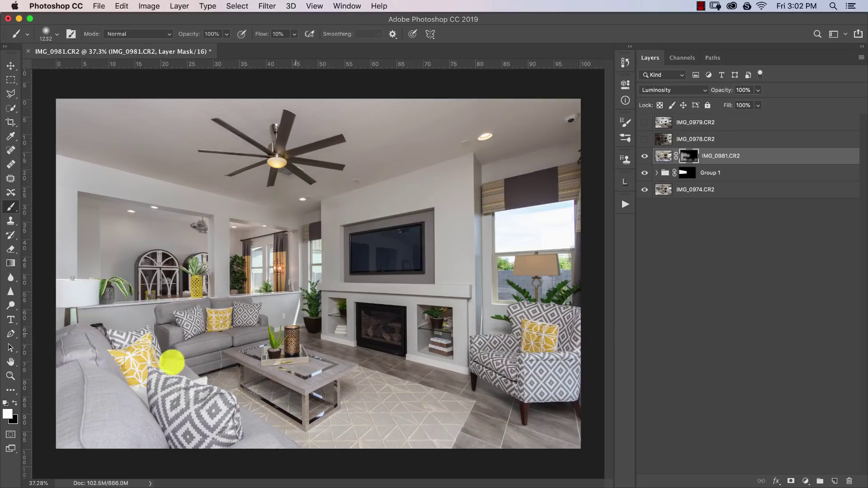
pyautogui.moveTo(172, 362)
pyautogui.mouseDown()
pyautogui.moveTo(244, 387)
pyautogui.moveTo(252, 403)
pyautogui.moveTo(347, 420)
pyautogui.moveTo(315, 450)
pyautogui.moveTo(436, 419)
pyautogui.moveTo(505, 421)
pyautogui.moveTo(528, 447)
pyautogui.moveTo(496, 438)
pyautogui.moveTo(528, 413)
pyautogui.moveTo(510, 360)
pyautogui.moveTo(547, 363)
pyautogui.moveTo(505, 341)
pyautogui.moveTo(552, 330)
pyautogui.moveTo(468, 334)
pyautogui.moveTo(506, 338)
pyautogui.mouseUp()
pyautogui.moveTo(391, 231)
pyautogui.mouseDown()
pyautogui.moveTo(399, 377)
pyautogui.moveTo(391, 332)
pyautogui.moveTo(402, 318)
pyautogui.moveTo(392, 323)
pyautogui.moveTo(375, 281)
pyautogui.moveTo(378, 227)
pyautogui.moveTo(392, 198)
pyautogui.moveTo(421, 201)
pyautogui.moveTo(446, 233)
pyautogui.moveTo(440, 198)
pyautogui.moveTo(460, 249)
pyautogui.moveTo(485, 172)
pyautogui.moveTo(537, 133)
pyautogui.moveTo(486, 152)
pyautogui.moveTo(542, 148)
pyautogui.moveTo(506, 155)
pyautogui.moveTo(526, 143)
pyautogui.moveTo(330, 132)
pyautogui.moveTo(368, 111)
pyautogui.moveTo(305, 121)
pyautogui.moveTo(354, 107)
pyautogui.moveTo(326, 122)
pyautogui.moveTo(337, 118)
pyautogui.moveTo(212, 109)
pyautogui.moveTo(222, 114)
pyautogui.moveTo(190, 156)
pyautogui.moveTo(297, 171)
pyautogui.moveTo(278, 204)
pyautogui.moveTo(382, 207)
pyautogui.mouseUp()
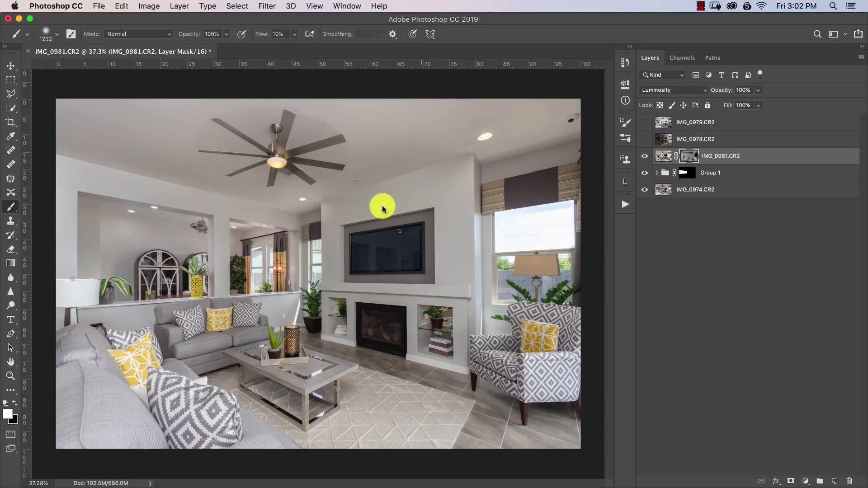
# Reveal more of IMG_0981.CR2 by painting its mask white over the back-room openings, upper walls and ceiling
pyautogui.moveTo(327, 226)
pyautogui.mouseDown()
pyautogui.moveTo(331, 272)
pyautogui.moveTo(411, 273)
pyautogui.moveTo(340, 363)
pyautogui.moveTo(247, 294)
pyautogui.mouseUp()
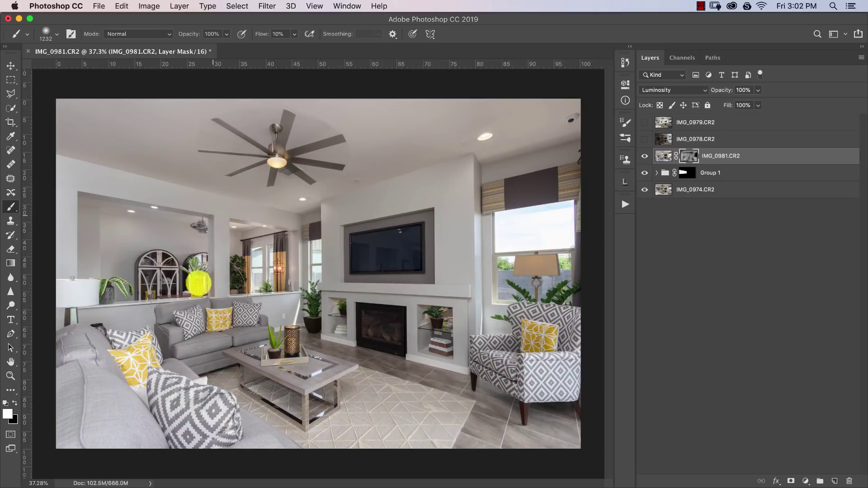
pyautogui.moveTo(117, 239)
pyautogui.mouseDown()
pyautogui.moveTo(108, 268)
pyautogui.moveTo(88, 270)
pyautogui.moveTo(102, 297)
pyautogui.moveTo(139, 281)
pyautogui.mouseUp()
pyautogui.moveTo(296, 346)
pyautogui.mouseDown()
pyautogui.moveTo(562, 344)
pyautogui.moveTo(555, 353)
pyautogui.moveTo(566, 327)
pyautogui.moveTo(337, 312)
pyautogui.moveTo(144, 185)
pyautogui.mouseUp()
pyautogui.moveTo(307, 195); pyautogui.dragTo(138, 176)
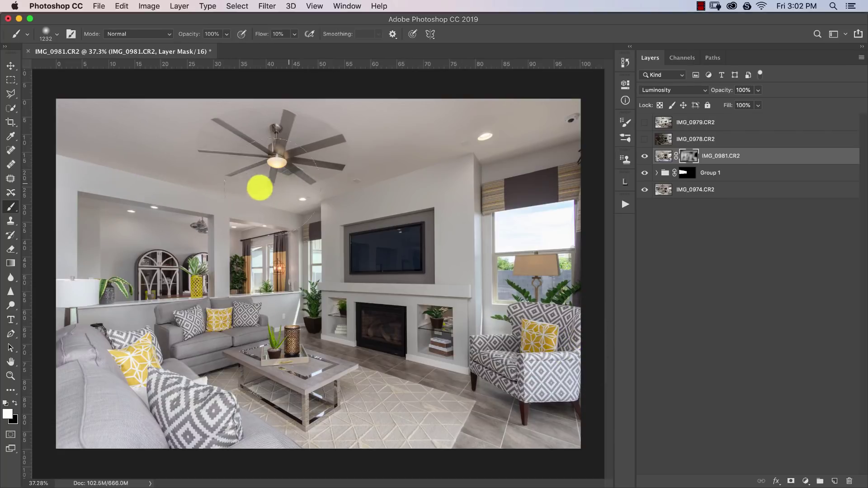
pyautogui.moveTo(205, 184)
pyautogui.mouseDown()
pyautogui.moveTo(50, 136)
pyautogui.moveTo(129, 103)
pyautogui.moveTo(240, 89)
pyautogui.moveTo(483, 125)
pyautogui.moveTo(72, 261)
pyautogui.moveTo(46, 376)
pyautogui.moveTo(112, 265)
pyautogui.mouseUp()
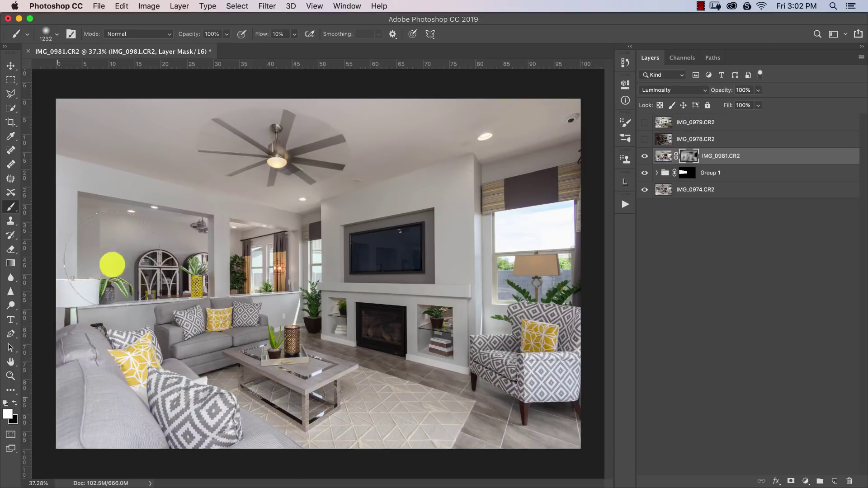
pyautogui.moveTo(140, 236)
pyautogui.mouseDown()
pyautogui.moveTo(175, 320)
pyautogui.moveTo(191, 305)
pyautogui.moveTo(185, 381)
pyautogui.moveTo(235, 316)
pyautogui.moveTo(236, 438)
pyautogui.moveTo(279, 447)
pyautogui.moveTo(424, 366)
pyautogui.moveTo(449, 389)
pyautogui.moveTo(440, 435)
pyautogui.moveTo(449, 458)
pyautogui.moveTo(484, 444)
pyautogui.moveTo(516, 380)
pyautogui.moveTo(534, 366)
pyautogui.moveTo(525, 459)
pyautogui.moveTo(582, 426)
pyautogui.moveTo(521, 366)
pyautogui.moveTo(546, 318)
pyautogui.moveTo(474, 292)
pyautogui.moveTo(461, 271)
pyautogui.moveTo(491, 219)
pyautogui.moveTo(558, 170)
pyautogui.moveTo(558, 149)
pyautogui.moveTo(427, 326)
pyautogui.moveTo(446, 327)
pyautogui.moveTo(421, 374)
pyautogui.moveTo(518, 286)
pyautogui.moveTo(509, 139)
pyautogui.mouseUp()
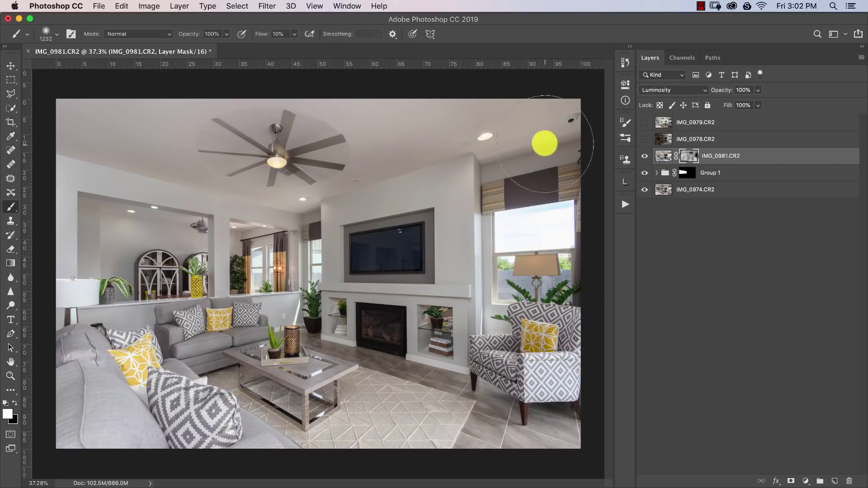
pyautogui.moveTo(517, 153)
pyautogui.mouseDown()
pyautogui.moveTo(455, 143)
pyautogui.moveTo(452, 133)
pyautogui.moveTo(394, 142)
pyautogui.moveTo(410, 137)
pyautogui.moveTo(279, 138)
pyautogui.moveTo(344, 102)
pyautogui.moveTo(331, 116)
pyautogui.moveTo(312, 119)
pyautogui.moveTo(330, 109)
pyautogui.moveTo(494, 139)
pyautogui.moveTo(479, 203)
pyautogui.moveTo(424, 194)
pyautogui.moveTo(352, 203)
pyautogui.moveTo(452, 157)
pyautogui.moveTo(389, 183)
pyautogui.moveTo(419, 181)
pyautogui.moveTo(429, 173)
pyautogui.moveTo(319, 201)
pyautogui.moveTo(330, 207)
pyautogui.moveTo(385, 175)
pyautogui.moveTo(416, 191)
pyautogui.mouseUp()
# Refine the IMG_0981.CR2 mask with black over the back-room wall opening, and blend the walls and ceiling using a white brush of size 1730
pyautogui.press('x')
pyautogui.press('z')
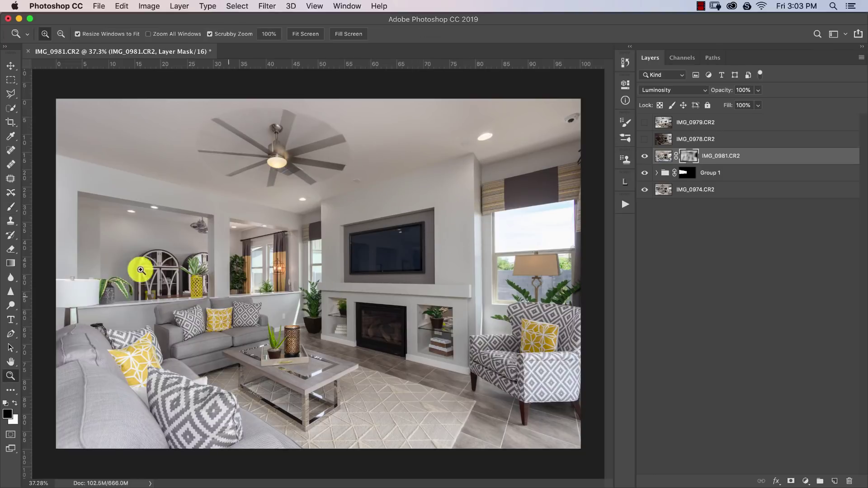
pyautogui.moveTo(141, 270); pyautogui.dragTo(148, 294)
pyautogui.moveTo(218, 273); pyautogui.dragTo(237, 287)
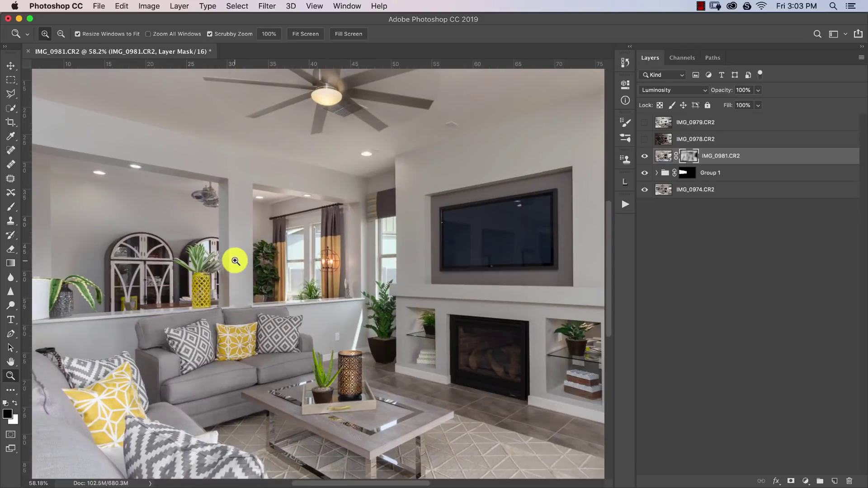
pyautogui.press('super+minus')
pyautogui.press('super+minus')
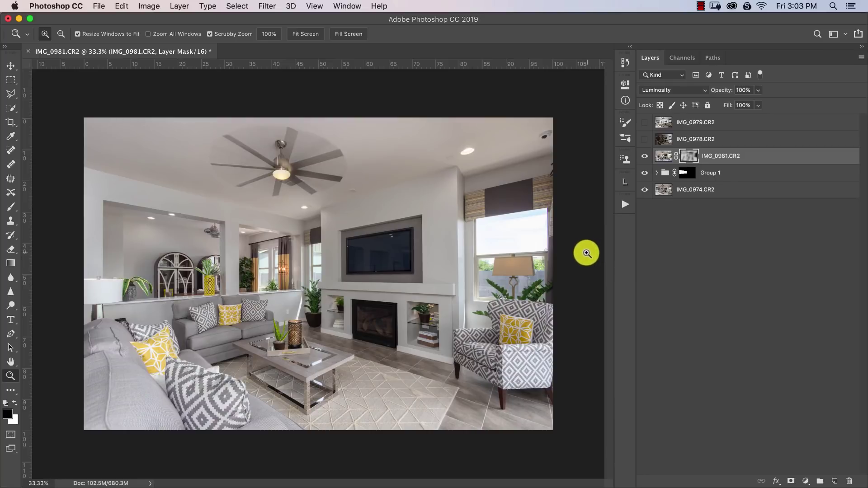
pyautogui.press('b')
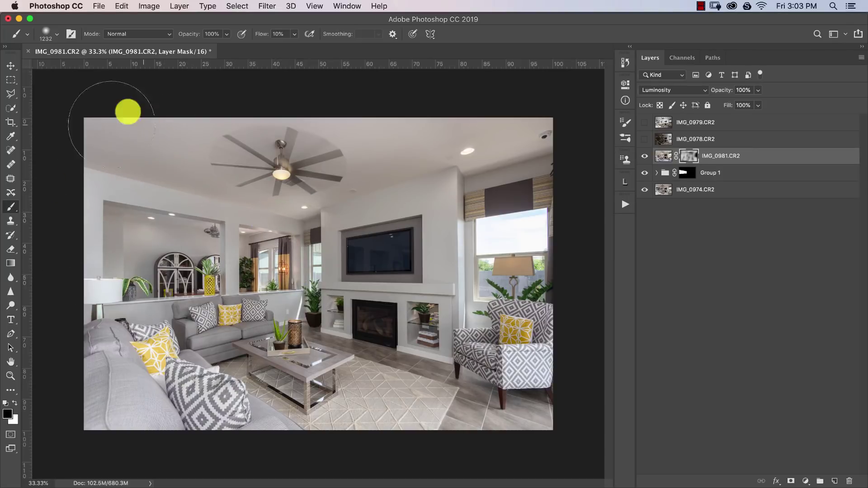
pyautogui.moveTo(129, 245); pyautogui.dragTo(195, 254)
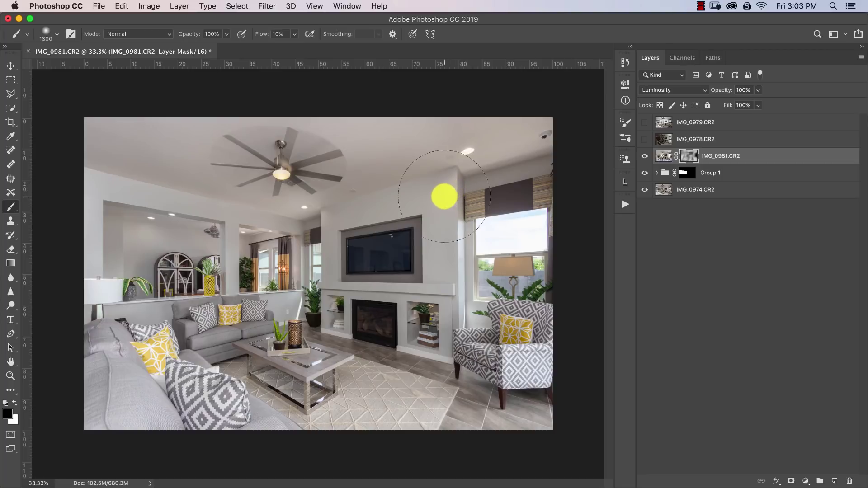
pyautogui.moveTo(105, 196)
pyautogui.keyDown('ctrl'); pyautogui.keyDown('alt'); pyautogui.mouseDown()
pyautogui.moveTo(174, 186)
pyautogui.moveTo(154, 172)
pyautogui.moveTo(184, 186)
pyautogui.moveTo(135, 164)
pyautogui.moveTo(145, 171)
pyautogui.moveTo(128, 178)
pyautogui.moveTo(128, 216)
pyautogui.moveTo(116, 149)
pyautogui.moveTo(111, 155)
pyautogui.moveTo(138, 112)
pyautogui.moveTo(185, 142)
pyautogui.moveTo(184, 68)
pyautogui.moveTo(226, 91)
pyautogui.mouseUp(); pyautogui.keyUp('alt'); pyautogui.keyUp('ctrl')
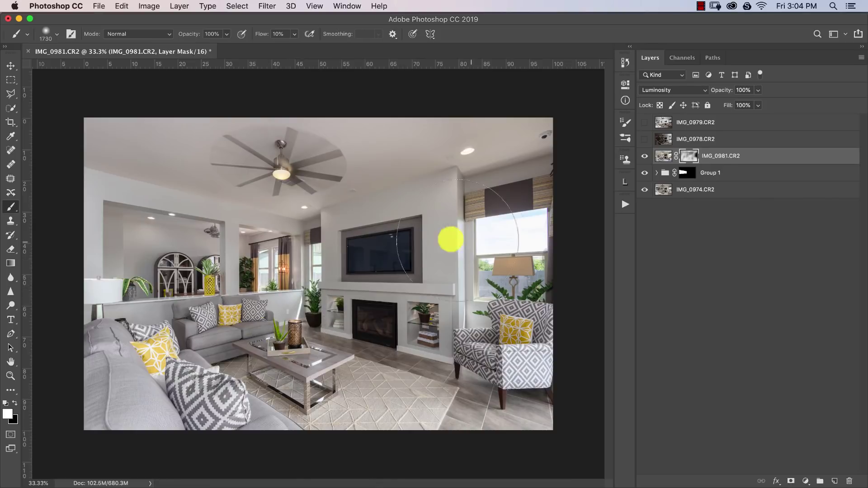
# Show the IMG_0978.CR2 layer, set its blend mode to Darken and hide it with a black mask
pyautogui.press('z')
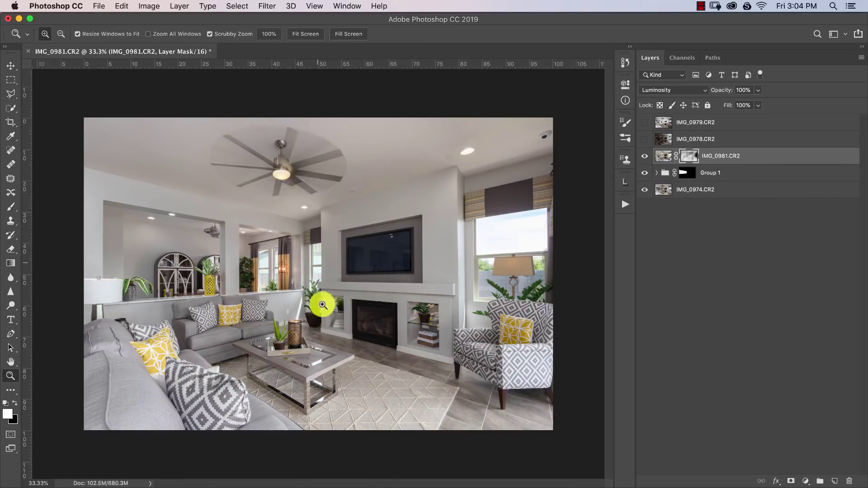
pyautogui.click(645, 139)
pyautogui.click(679, 137)
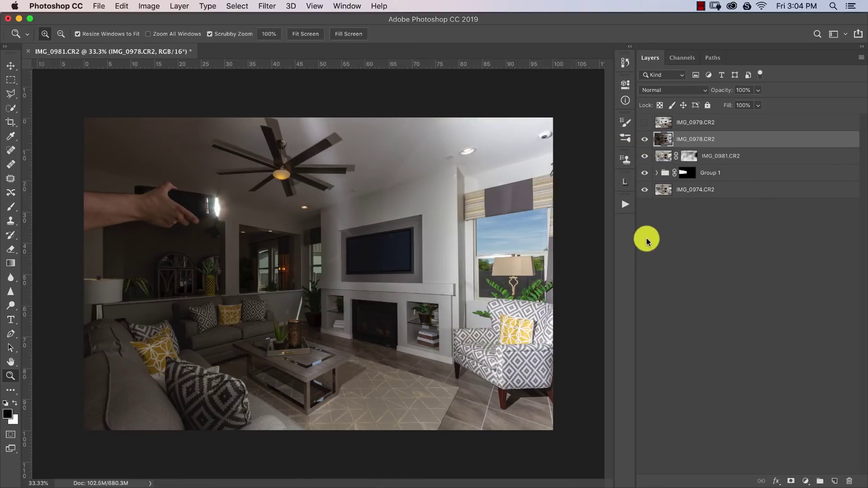
pyautogui.click(673, 91)
pyautogui.click(682, 113)
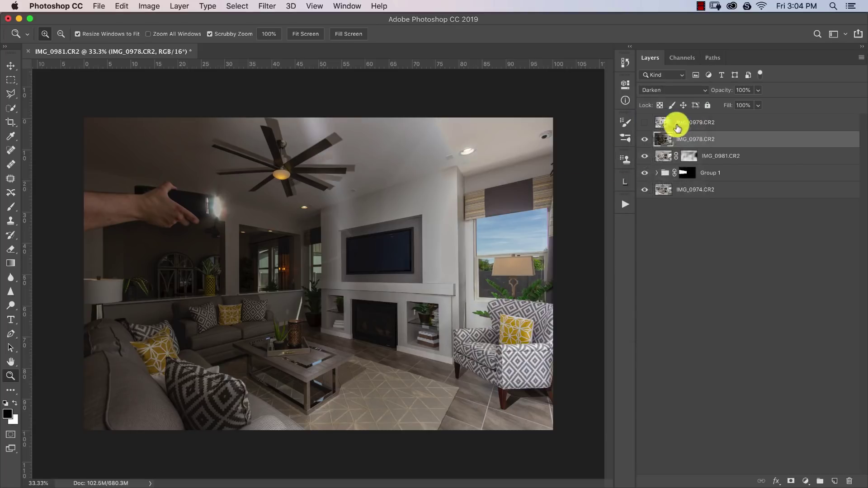
pyautogui.keyDown('alt'); pyautogui.click(791, 481); pyautogui.keyUp('alt')
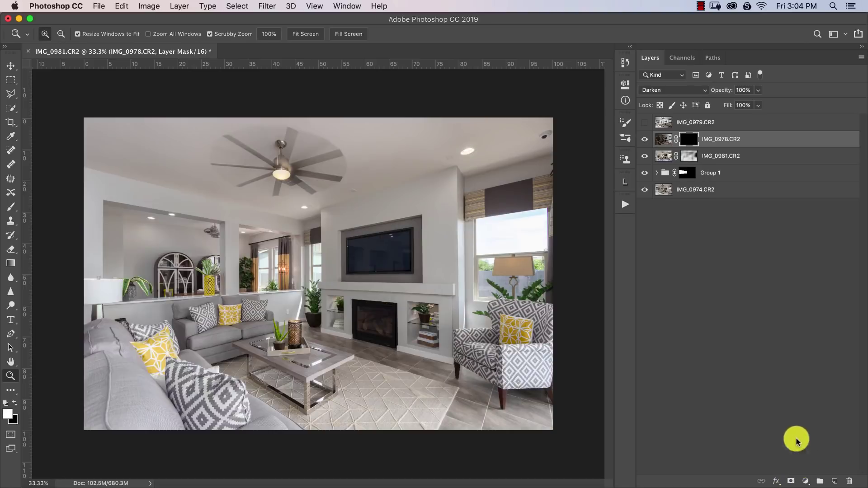
# Paint white on the IMG_0978.CR2 mask over the window behind the armchair with a size 1027 brush at 10% flow
pyautogui.moveTo(545, 287)
pyautogui.mouseDown()
pyautogui.moveTo(562, 299)
pyautogui.moveTo(562, 285)
pyautogui.mouseUp()
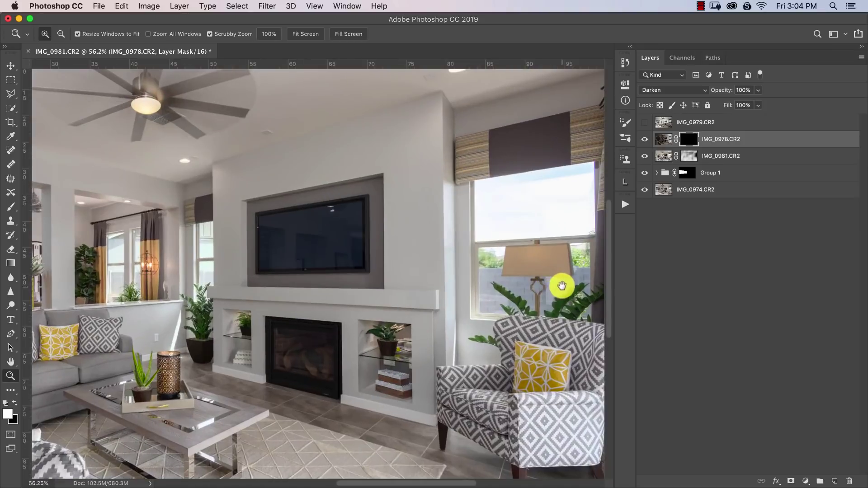
pyautogui.press('b')
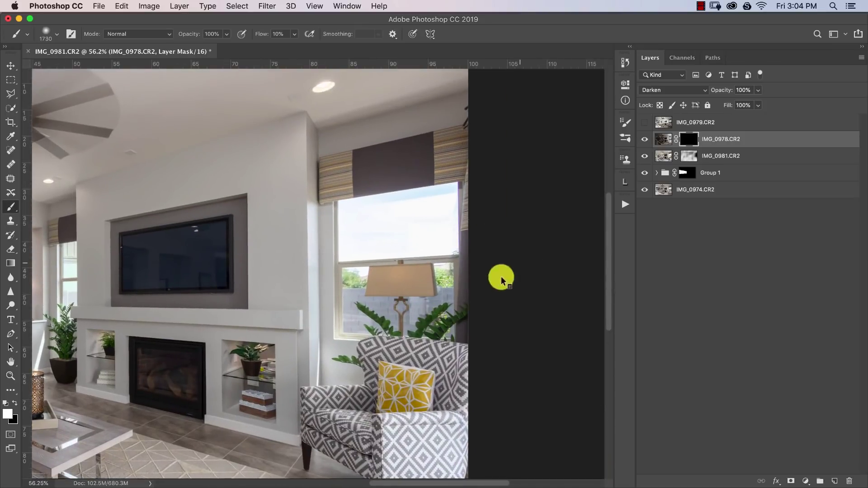
pyautogui.moveTo(398, 228)
pyautogui.mouseDown()
pyautogui.moveTo(334, 266)
pyautogui.moveTo(357, 265)
pyautogui.mouseUp()
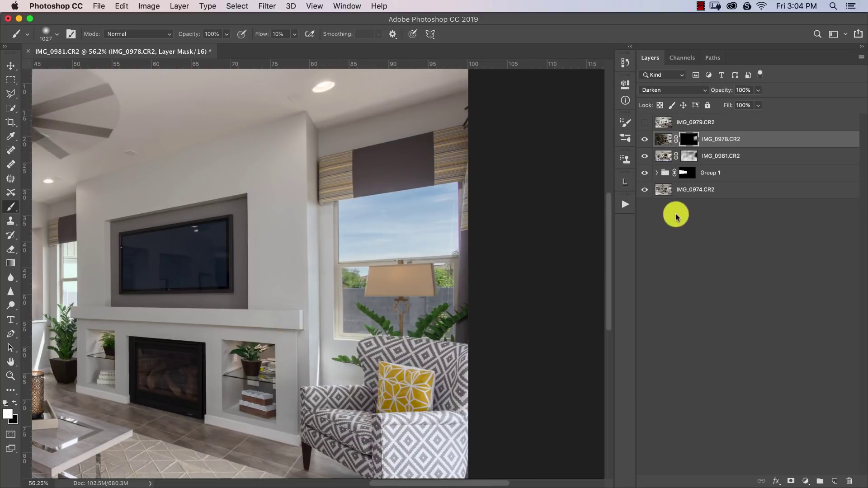
pyautogui.press('super+h')
pyautogui.press('super+0')
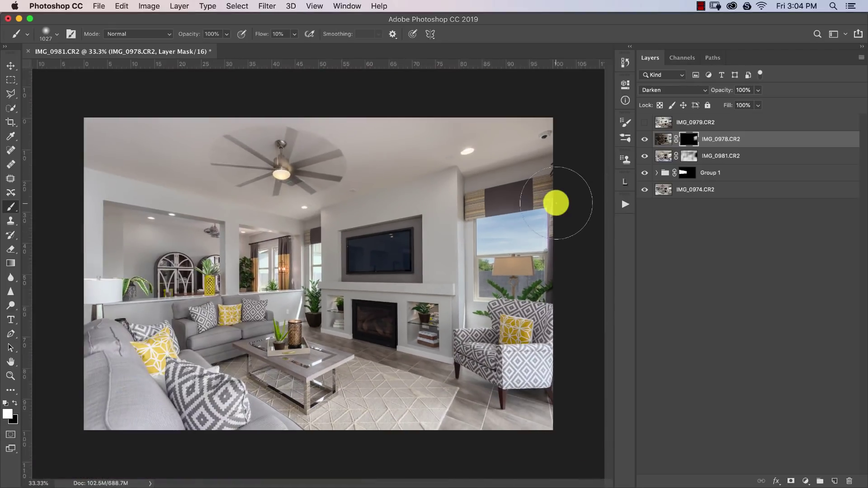
pyautogui.press('z')
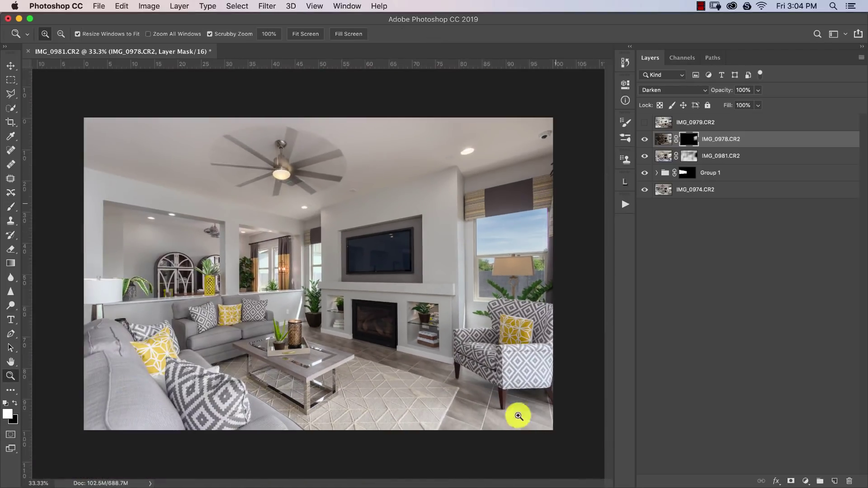
# Show the IMG_0979.CR2 layer, set its blend mode to Darken and hide it with a black mask
pyautogui.click(645, 122)
pyautogui.click(660, 122)
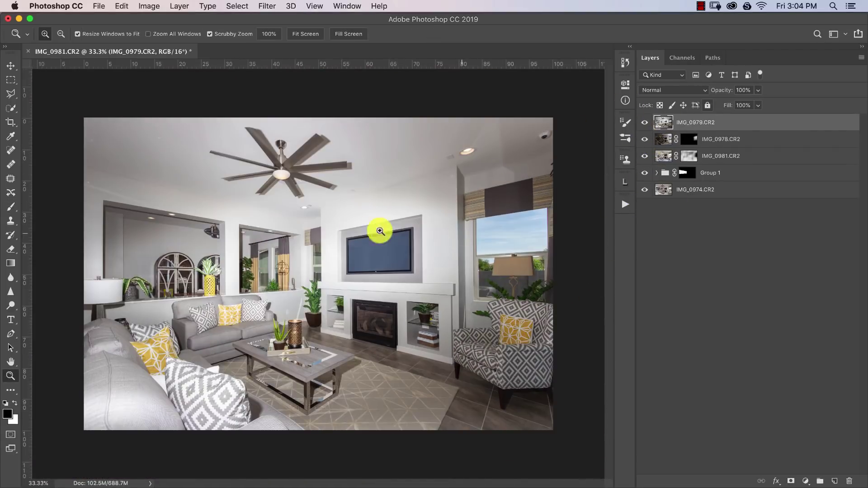
pyautogui.click(687, 90)
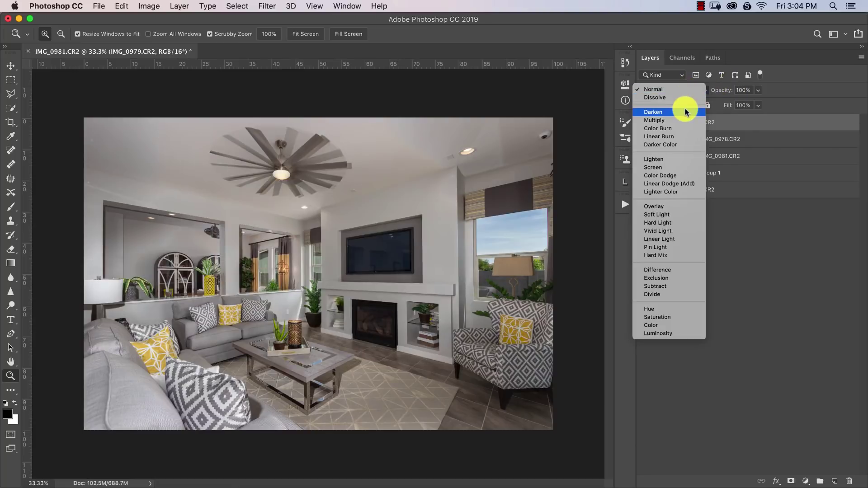
pyautogui.click(688, 110)
pyautogui.keyDown('alt'); pyautogui.click(790, 481); pyautogui.keyUp('alt')
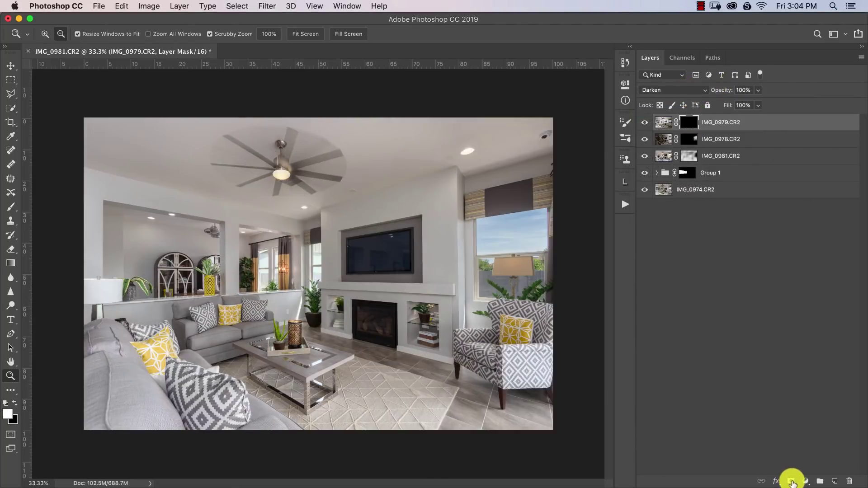
# Paint white on the IMG_0979.CR2 mask over the coffee table's glare using a size 486 brush at 10% flow
pyautogui.moveTo(285, 264); pyautogui.dragTo(303, 280)
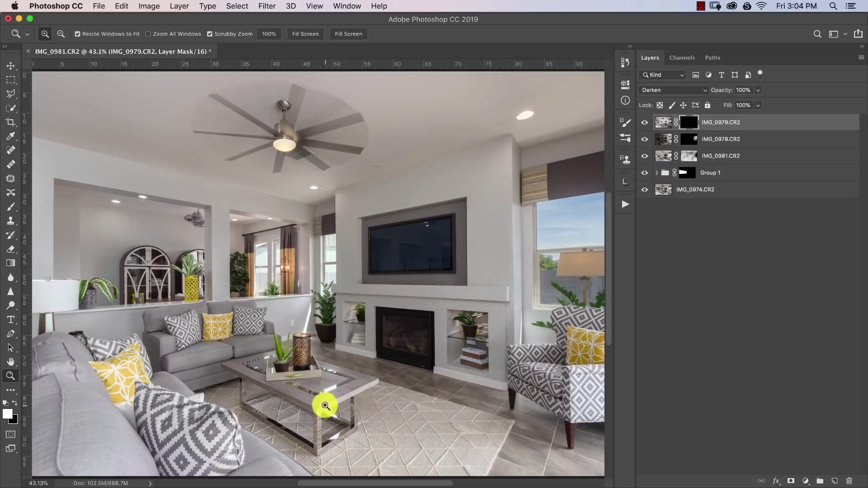
pyautogui.scroll(-5, 325, 405)
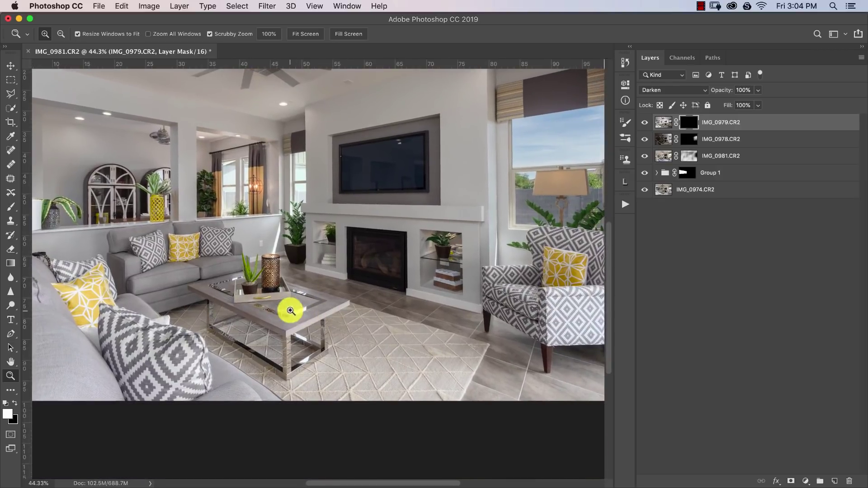
pyautogui.moveTo(290, 311); pyautogui.dragTo(307, 313)
pyautogui.press('b')
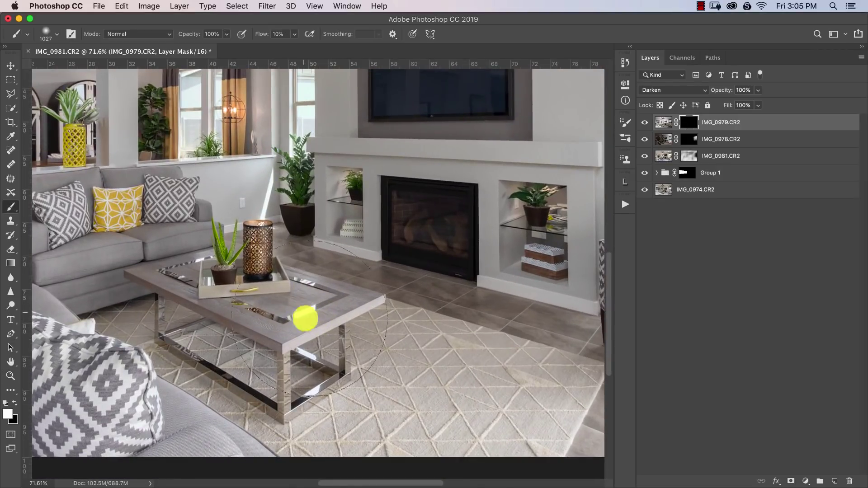
pyautogui.press('[')
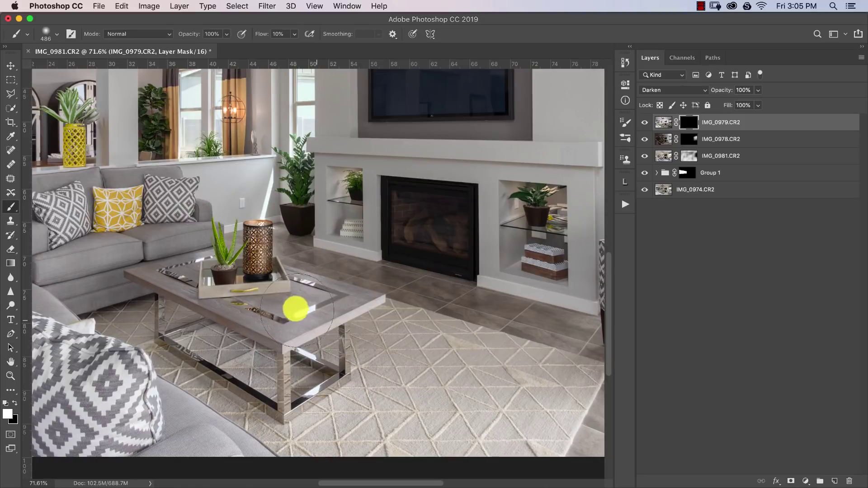
pyautogui.moveTo(295, 309)
pyautogui.mouseDown()
pyautogui.moveTo(320, 310)
pyautogui.moveTo(269, 330)
pyautogui.moveTo(320, 299)
pyautogui.moveTo(300, 331)
pyautogui.moveTo(317, 405)
pyautogui.moveTo(301, 400)
pyautogui.moveTo(335, 368)
pyautogui.moveTo(304, 387)
pyautogui.moveTo(318, 374)
pyautogui.moveTo(340, 374)
pyautogui.mouseUp()
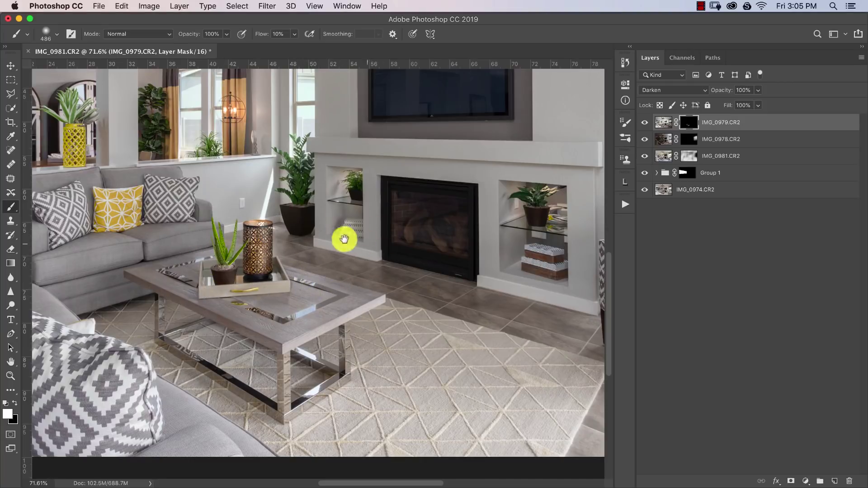
# Paint white on the IMG_0979.CR2 mask over the bright back-room windows, and check the ceiling near the large window
pyautogui.scroll(10, 343, 238)
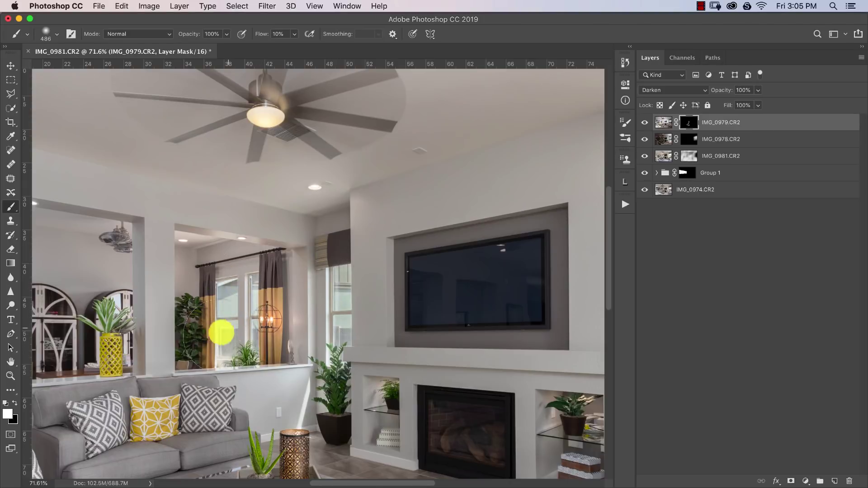
pyautogui.moveTo(264, 281)
pyautogui.mouseDown()
pyautogui.moveTo(234, 311)
pyautogui.moveTo(240, 276)
pyautogui.moveTo(217, 290)
pyautogui.moveTo(227, 282)
pyautogui.moveTo(224, 318)
pyautogui.moveTo(236, 326)
pyautogui.moveTo(222, 352)
pyautogui.moveTo(253, 347)
pyautogui.moveTo(254, 356)
pyautogui.moveTo(264, 328)
pyautogui.moveTo(258, 306)
pyautogui.moveTo(256, 319)
pyautogui.moveTo(257, 285)
pyautogui.moveTo(216, 294)
pyautogui.moveTo(234, 274)
pyautogui.moveTo(213, 304)
pyautogui.moveTo(218, 363)
pyautogui.moveTo(247, 287)
pyautogui.mouseUp()
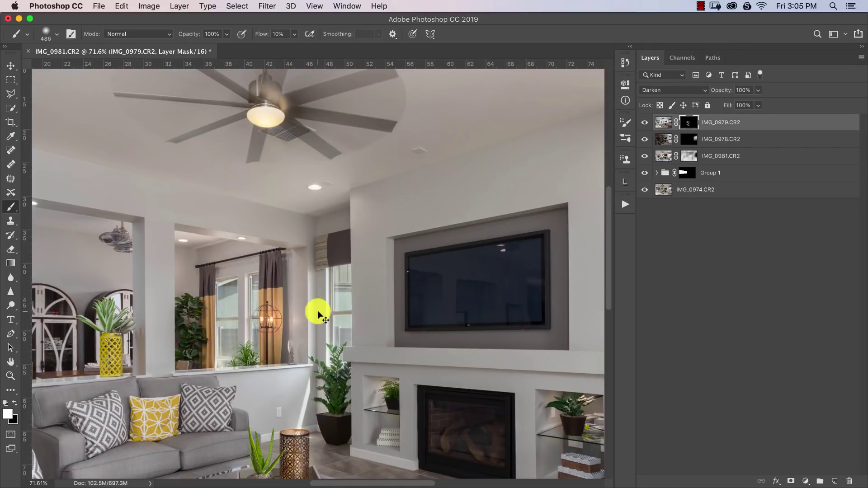
pyautogui.press('super+minus')
pyautogui.press('super+minus')
pyautogui.press('super+minus')
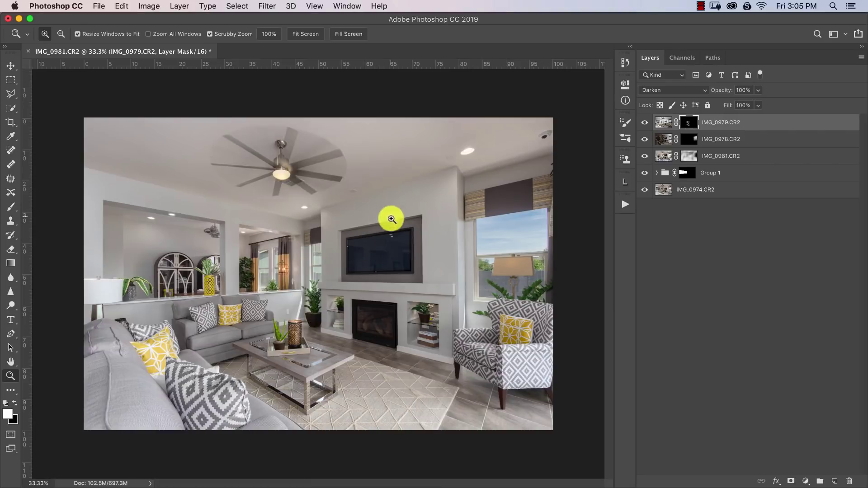
pyautogui.moveTo(499, 150); pyautogui.dragTo(565, 155)
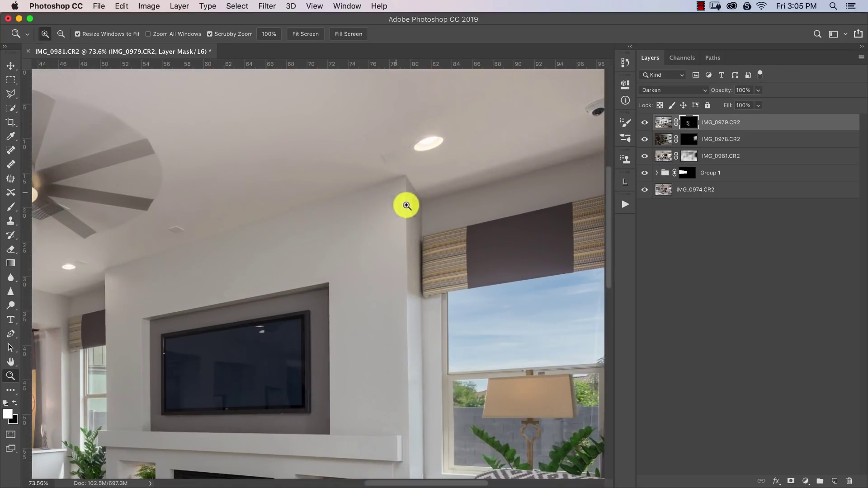
# Add a Hue/Saturation adjustment layer above IMG_0979.CR2, and check the colour casts at Master saturation +100 before resetting it
pyautogui.moveTo(374, 213); pyautogui.dragTo(361, 221)
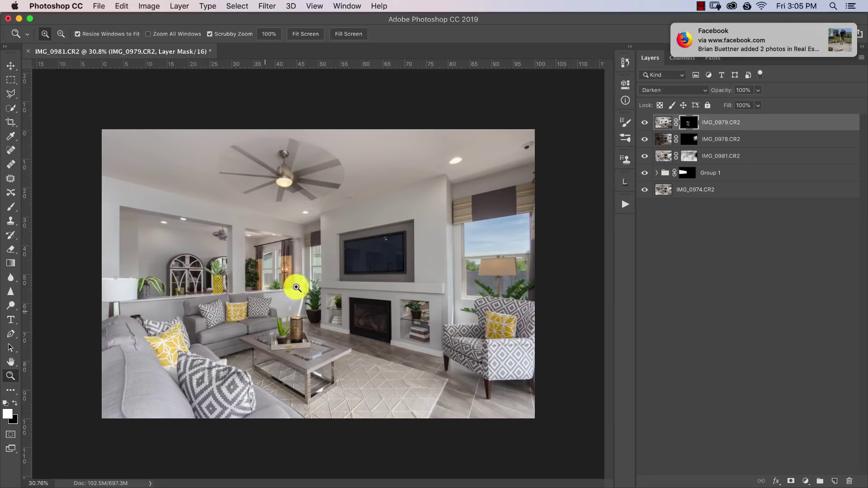
pyautogui.moveTo(136, 245); pyautogui.dragTo(181, 239)
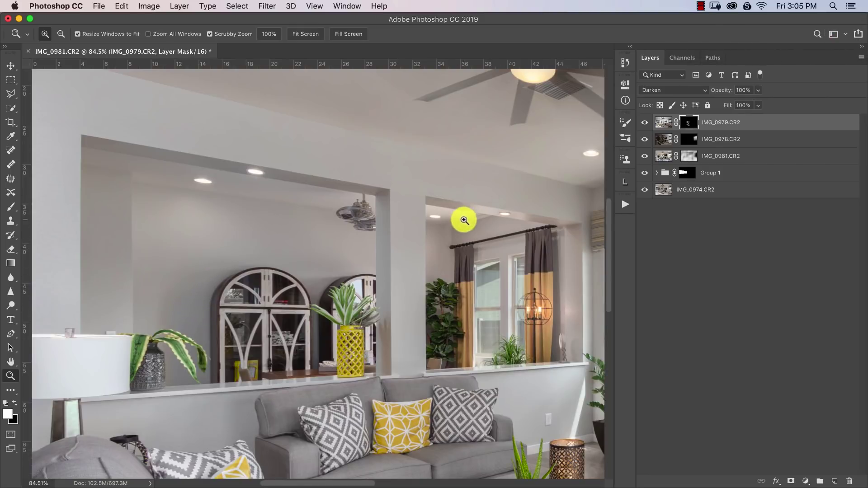
pyautogui.moveTo(464, 220); pyautogui.dragTo(425, 228)
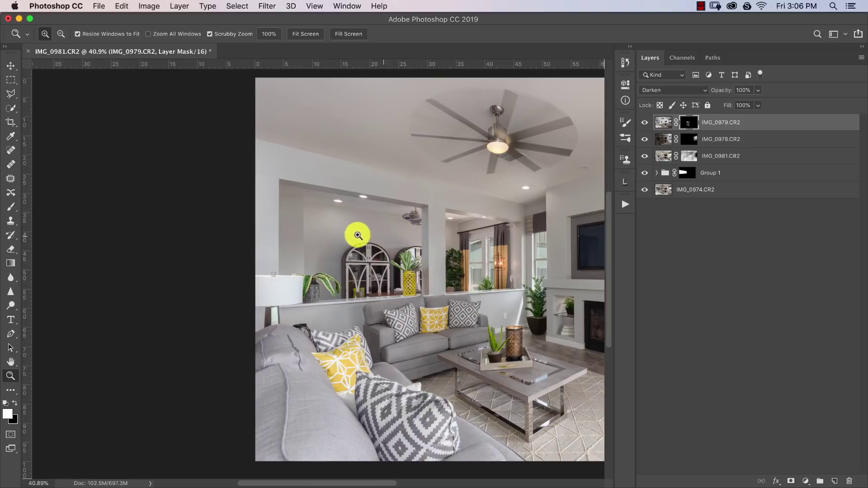
pyautogui.press('super+minus')
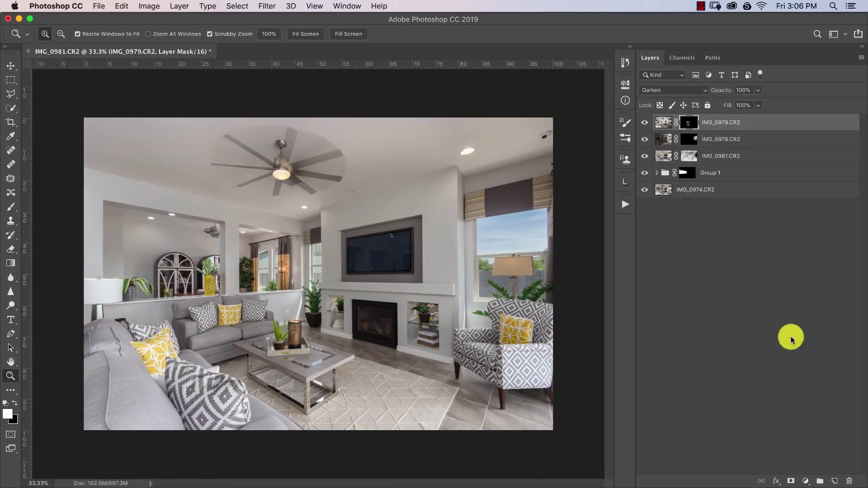
pyautogui.click(807, 480)
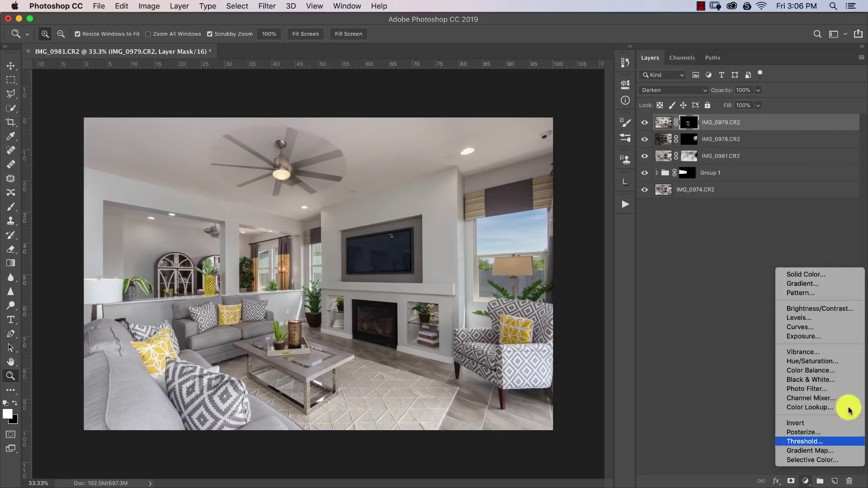
pyautogui.click(834, 364)
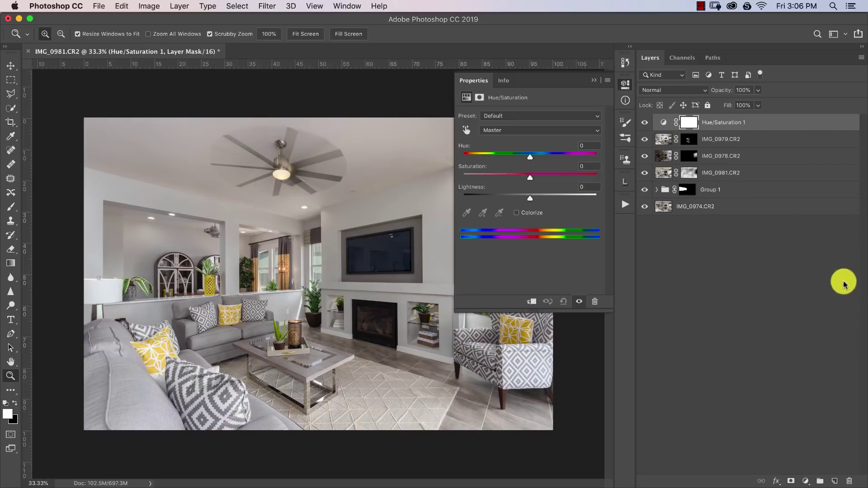
pyautogui.moveTo(530, 177); pyautogui.dragTo(596, 177)
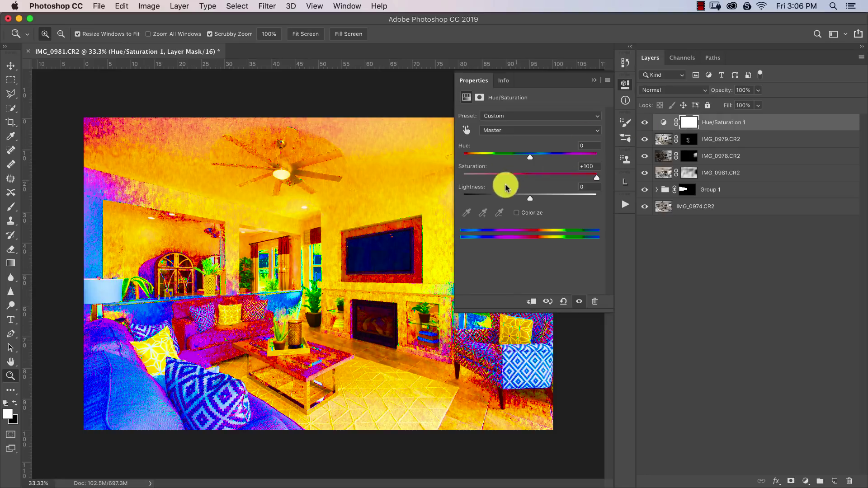
pyautogui.click(563, 301)
# Set the saturation of Magentas and Blues to -100 in the Hue/Saturation adjustment
pyautogui.click(527, 131)
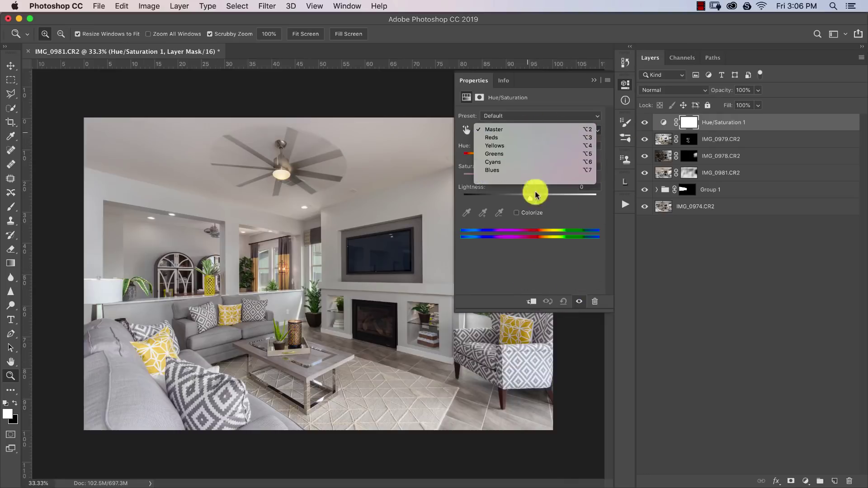
pyautogui.click(543, 177)
pyautogui.moveTo(601, 179); pyautogui.dragTo(285, 178)
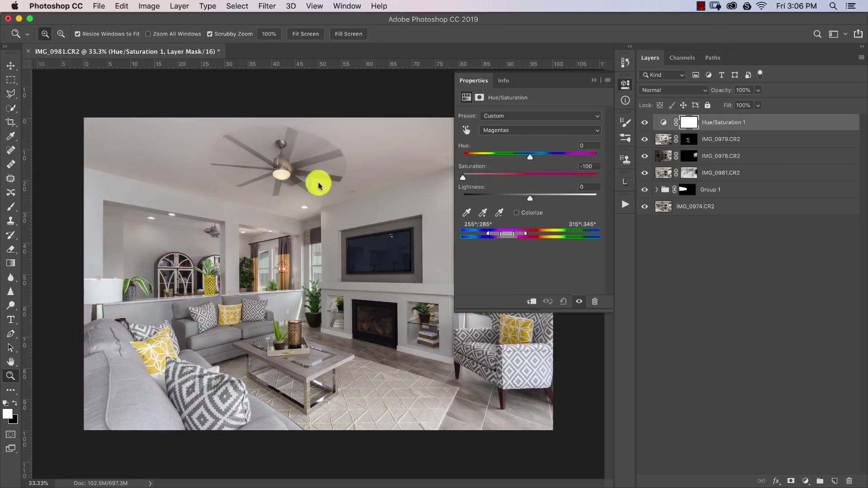
pyautogui.click(533, 130)
pyautogui.click(534, 122)
pyautogui.moveTo(531, 178); pyautogui.dragTo(170, 188)
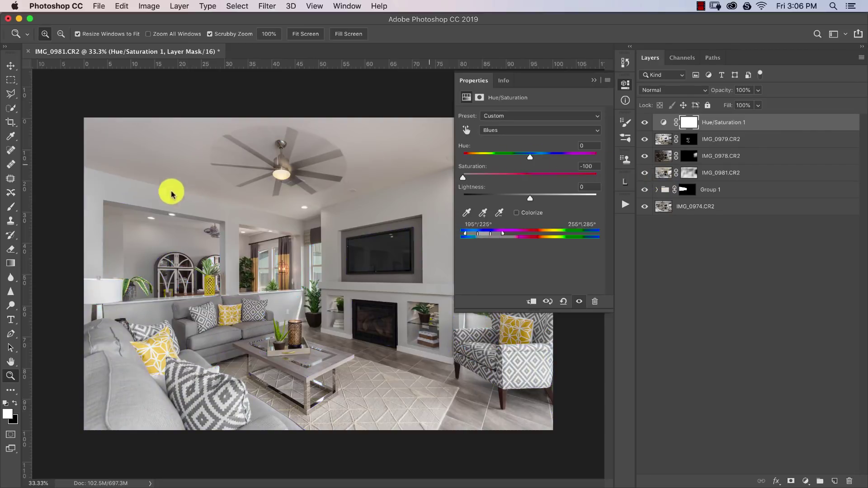
# Set the saturation of Cyans and Greens to -100 in the Hue/Saturation adjustment
pyautogui.click(524, 128)
pyautogui.click(523, 121)
pyautogui.moveTo(530, 176); pyautogui.dragTo(294, 213)
pyautogui.click(536, 130)
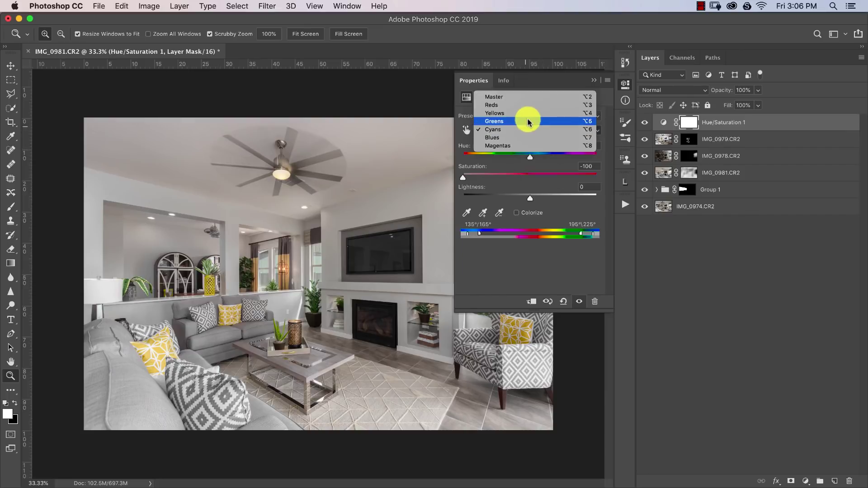
pyautogui.click(523, 120)
pyautogui.moveTo(530, 176); pyautogui.dragTo(317, 229)
# Set the saturation of Yellows and Reds to -30 in the Hue/Saturation adjustment
pyautogui.click(513, 130)
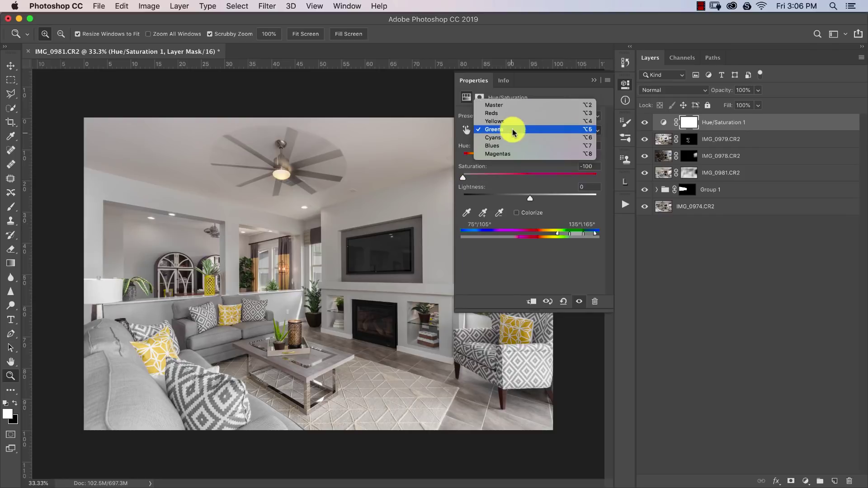
pyautogui.click(538, 122)
pyautogui.moveTo(529, 178)
pyautogui.mouseDown()
pyautogui.moveTo(565, 171)
pyautogui.moveTo(655, 174)
pyautogui.moveTo(500, 170)
pyautogui.moveTo(365, 197)
pyautogui.moveTo(620, 184)
pyautogui.moveTo(534, 186)
pyautogui.moveTo(597, 175)
pyautogui.moveTo(542, 188)
pyautogui.mouseUp()
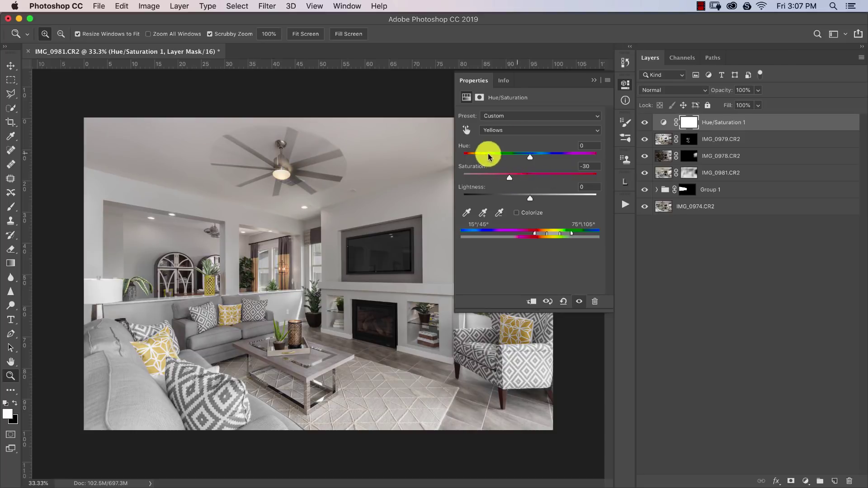
pyautogui.click(504, 131)
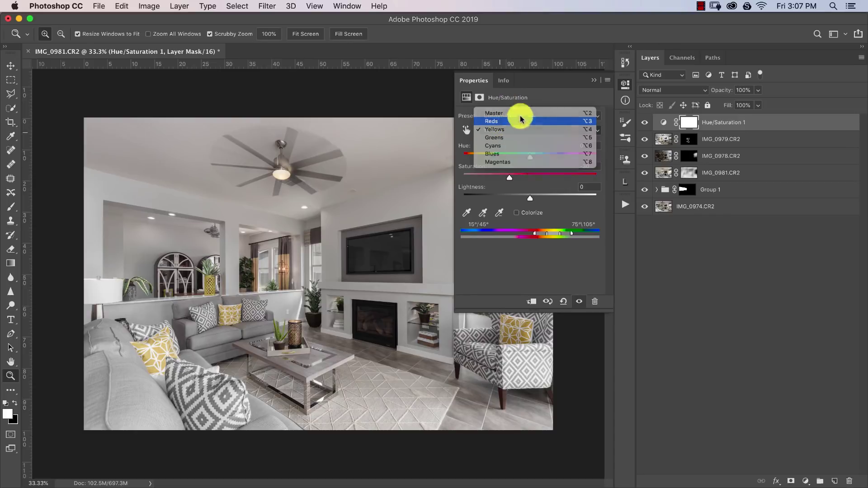
pyautogui.click(520, 121)
pyautogui.moveTo(530, 177); pyautogui.dragTo(510, 181)
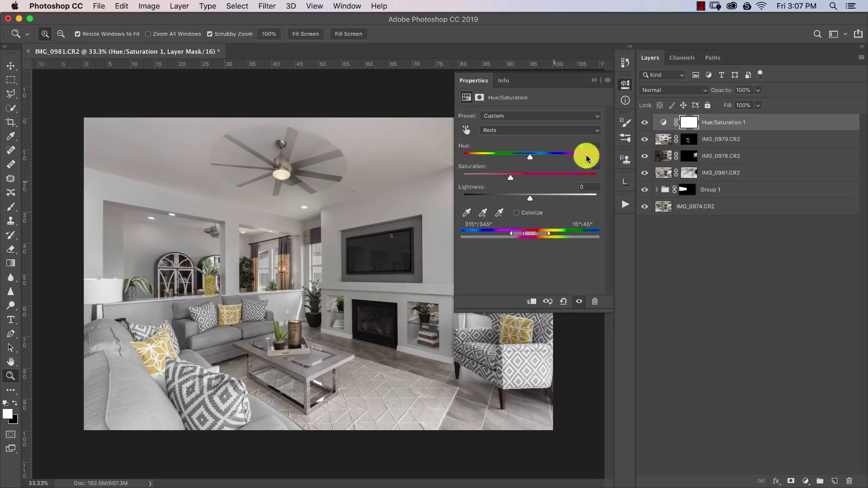
pyautogui.click(593, 165)
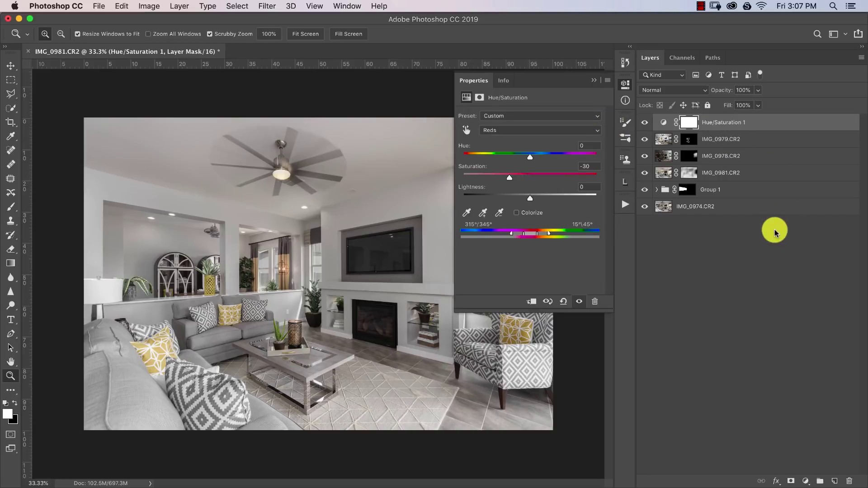
# Paint black on the Hue/Saturation mask over the sofas' yellow pillows using a size 227 brush at 10% flow
pyautogui.click(625, 85)
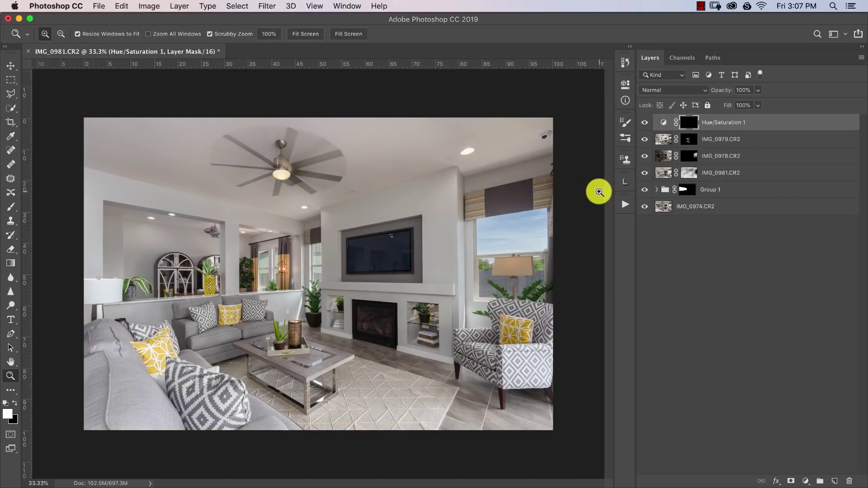
pyautogui.press('super+i')
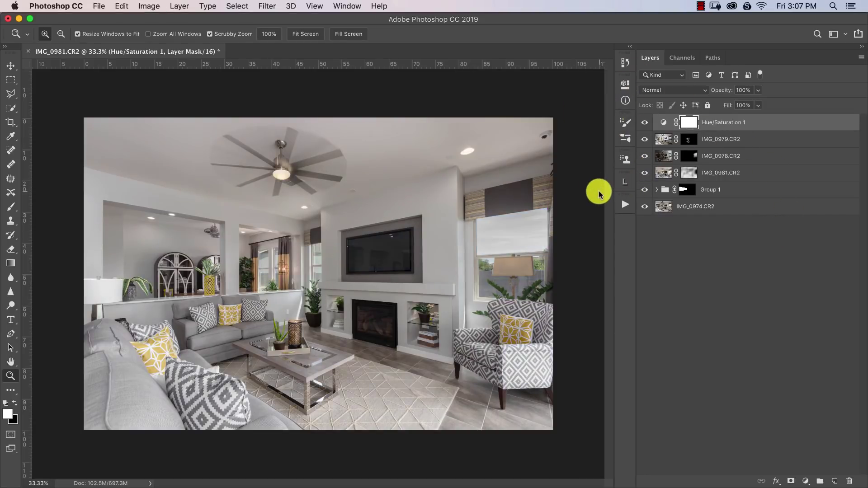
pyautogui.click(195, 349)
pyautogui.click(248, 316)
pyautogui.click(256, 331)
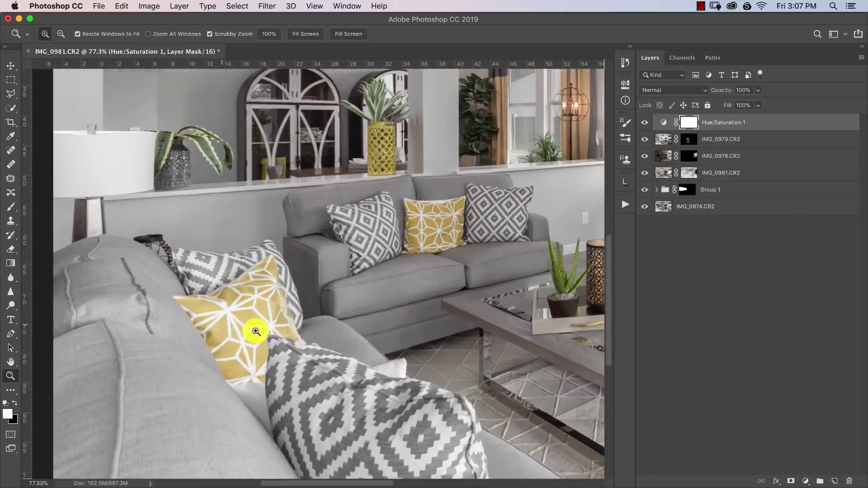
pyautogui.click(256, 332)
pyautogui.press('b')
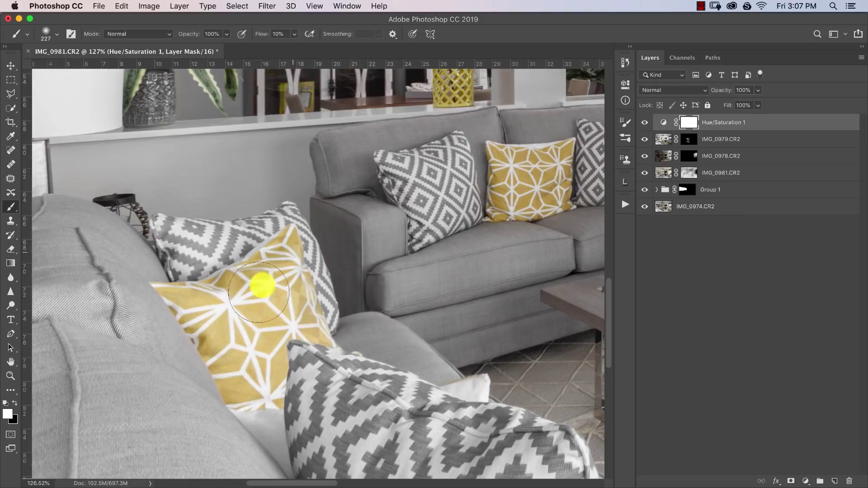
pyautogui.moveTo(259, 292)
pyautogui.mouseDown()
pyautogui.moveTo(233, 339)
pyautogui.moveTo(209, 333)
pyautogui.moveTo(221, 311)
pyautogui.moveTo(242, 389)
pyautogui.moveTo(270, 395)
pyautogui.moveTo(277, 368)
pyautogui.moveTo(240, 279)
pyautogui.moveTo(178, 294)
pyautogui.moveTo(277, 277)
pyautogui.moveTo(298, 332)
pyautogui.moveTo(329, 342)
pyautogui.moveTo(315, 344)
pyautogui.moveTo(279, 272)
pyautogui.moveTo(224, 286)
pyautogui.moveTo(226, 320)
pyautogui.moveTo(298, 281)
pyautogui.moveTo(271, 296)
pyautogui.moveTo(306, 345)
pyautogui.moveTo(476, 303)
pyautogui.moveTo(226, 394)
pyautogui.mouseUp()
pyautogui.moveTo(307, 348)
pyautogui.mouseDown()
pyautogui.moveTo(324, 275)
pyautogui.moveTo(252, 285)
pyautogui.moveTo(229, 274)
pyautogui.moveTo(254, 298)
pyautogui.moveTo(300, 299)
pyautogui.moveTo(310, 275)
pyautogui.moveTo(281, 267)
pyautogui.moveTo(245, 316)
pyautogui.moveTo(319, 306)
pyautogui.moveTo(291, 251)
pyautogui.moveTo(357, 325)
pyautogui.moveTo(365, 322)
pyautogui.moveTo(330, 358)
pyautogui.mouseUp()
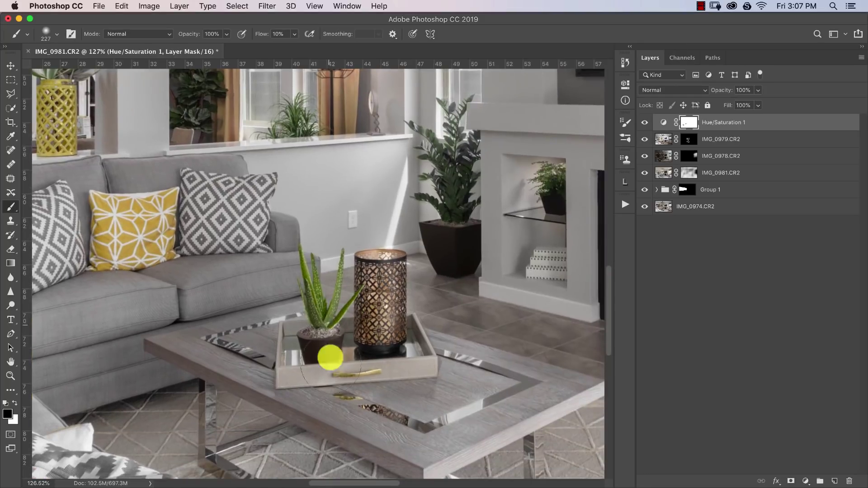
# Paint black on the Hue/Saturation mask over the coffee table's aloe and candle holder, and the plants and boxes around the fireplace
pyautogui.moveTo(325, 312)
pyautogui.mouseDown()
pyautogui.moveTo(326, 274)
pyautogui.moveTo(345, 315)
pyautogui.moveTo(363, 293)
pyautogui.moveTo(313, 345)
pyautogui.moveTo(396, 307)
pyautogui.moveTo(393, 263)
pyautogui.moveTo(370, 290)
pyautogui.moveTo(458, 257)
pyautogui.moveTo(368, 398)
pyautogui.moveTo(377, 344)
pyautogui.mouseUp()
pyautogui.press('super+r')
pyautogui.moveTo(300, 442)
pyautogui.mouseDown()
pyautogui.moveTo(329, 432)
pyautogui.moveTo(298, 384)
pyautogui.moveTo(293, 445)
pyautogui.moveTo(298, 415)
pyautogui.moveTo(284, 355)
pyautogui.moveTo(315, 354)
pyautogui.moveTo(323, 343)
pyautogui.moveTo(329, 394)
pyautogui.moveTo(320, 418)
pyautogui.moveTo(338, 366)
pyautogui.moveTo(363, 432)
pyautogui.moveTo(400, 420)
pyautogui.moveTo(346, 331)
pyautogui.mouseUp()
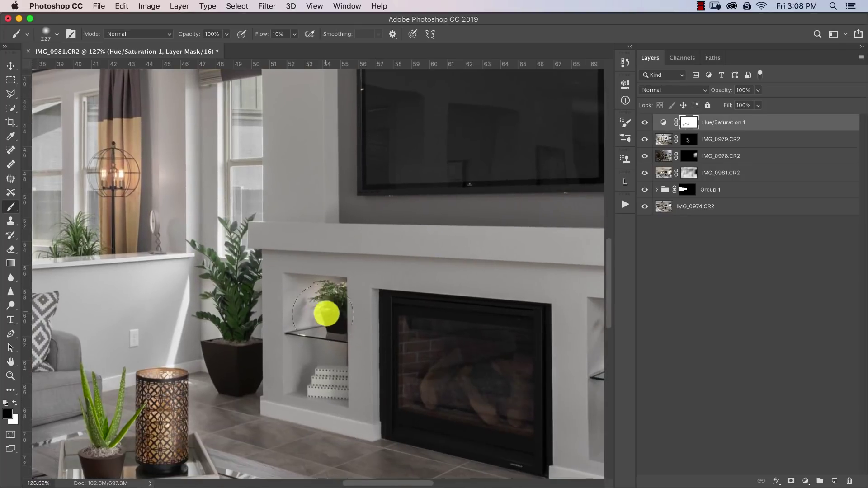
pyautogui.hscroll(10, 343, 286)
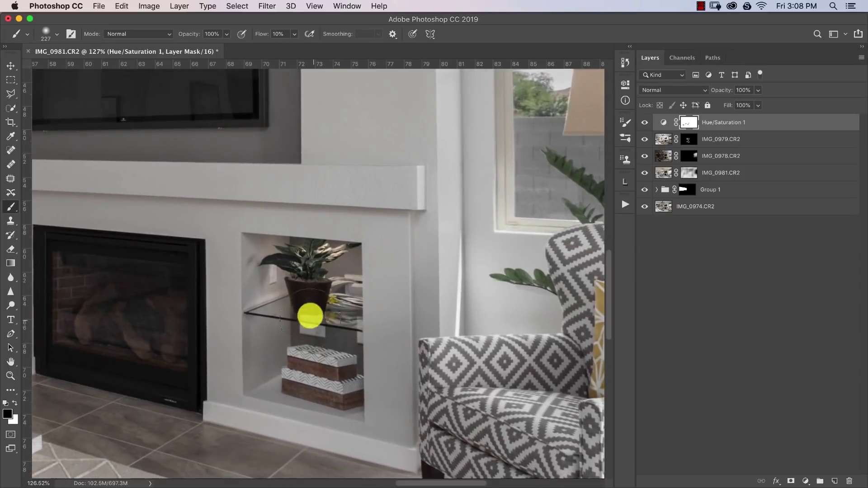
pyautogui.moveTo(330, 300)
pyautogui.mouseDown()
pyautogui.moveTo(283, 259)
pyautogui.moveTo(309, 246)
pyautogui.moveTo(255, 274)
pyautogui.moveTo(311, 257)
pyautogui.moveTo(318, 270)
pyautogui.moveTo(348, 263)
pyautogui.moveTo(356, 339)
pyautogui.moveTo(321, 402)
pyautogui.moveTo(270, 391)
pyautogui.moveTo(266, 370)
pyautogui.moveTo(287, 381)
pyautogui.moveTo(352, 366)
pyautogui.mouseUp()
# Paint black on the Hue/Saturation mask over the armchair's yellow pillow and the plants behind the chair
pyautogui.hscroll(10, 343, 379)
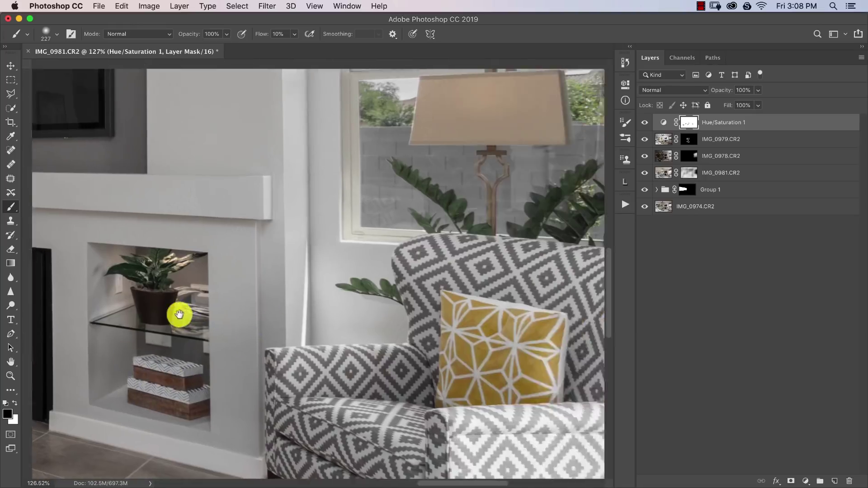
pyautogui.moveTo(362, 324)
pyautogui.mouseDown()
pyautogui.moveTo(325, 296)
pyautogui.moveTo(312, 298)
pyautogui.moveTo(319, 348)
pyautogui.moveTo(360, 299)
pyautogui.moveTo(342, 369)
pyautogui.moveTo(420, 301)
pyautogui.moveTo(414, 389)
pyautogui.moveTo(403, 404)
pyautogui.moveTo(371, 363)
pyautogui.moveTo(376, 356)
pyautogui.moveTo(328, 347)
pyautogui.moveTo(291, 403)
pyautogui.moveTo(307, 395)
pyautogui.moveTo(351, 306)
pyautogui.moveTo(342, 292)
pyautogui.moveTo(423, 307)
pyautogui.moveTo(412, 349)
pyautogui.moveTo(367, 324)
pyautogui.moveTo(345, 325)
pyautogui.moveTo(345, 349)
pyautogui.moveTo(385, 292)
pyautogui.moveTo(395, 343)
pyautogui.moveTo(408, 335)
pyautogui.moveTo(417, 315)
pyautogui.moveTo(410, 296)
pyautogui.moveTo(454, 203)
pyautogui.moveTo(430, 240)
pyautogui.moveTo(450, 253)
pyautogui.moveTo(430, 254)
pyautogui.moveTo(386, 282)
pyautogui.moveTo(470, 228)
pyautogui.moveTo(494, 256)
pyautogui.moveTo(475, 258)
pyautogui.moveTo(455, 283)
pyautogui.moveTo(523, 217)
pyautogui.moveTo(318, 219)
pyautogui.moveTo(307, 243)
pyautogui.moveTo(351, 267)
pyautogui.moveTo(268, 212)
pyautogui.moveTo(320, 227)
pyautogui.moveTo(324, 304)
pyautogui.moveTo(289, 295)
pyautogui.moveTo(300, 264)
pyautogui.moveTo(290, 255)
pyautogui.moveTo(310, 275)
pyautogui.moveTo(258, 336)
pyautogui.moveTo(263, 351)
pyautogui.moveTo(285, 332)
pyautogui.moveTo(269, 337)
pyautogui.moveTo(288, 335)
pyautogui.moveTo(313, 290)
pyautogui.mouseUp()
pyautogui.press('super+minus')
pyautogui.press('super+minus')
pyautogui.press('super+minus')
pyautogui.press('super+minus')
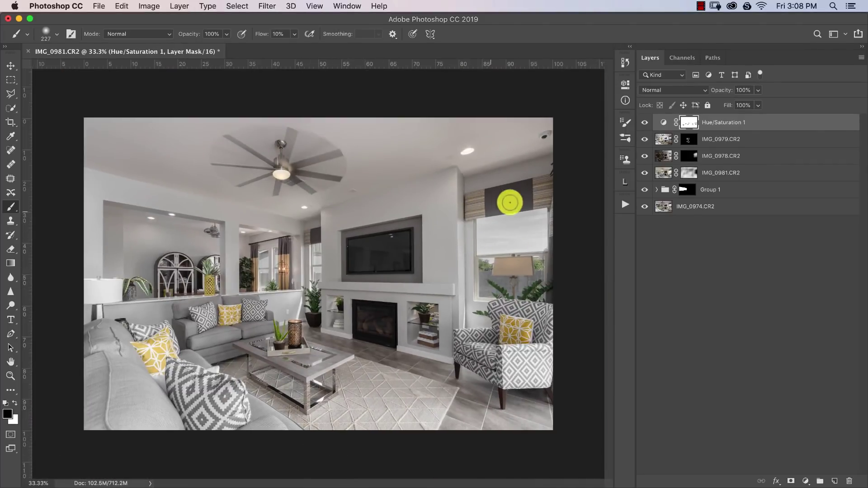
# Paint black on the Hue/Saturation mask over the large window's view and its striped valance with a size 276 brush at 10% flow
pyautogui.press('z')
pyautogui.moveTo(552, 213); pyautogui.dragTo(340, 251)
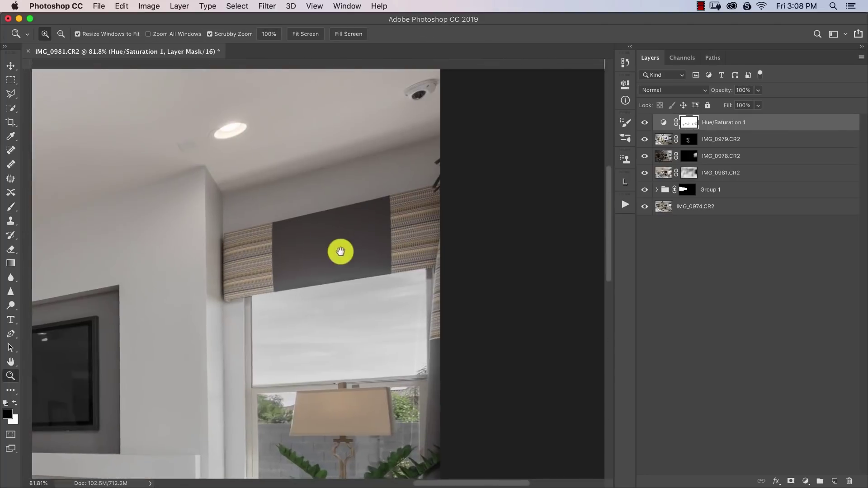
pyautogui.press('b')
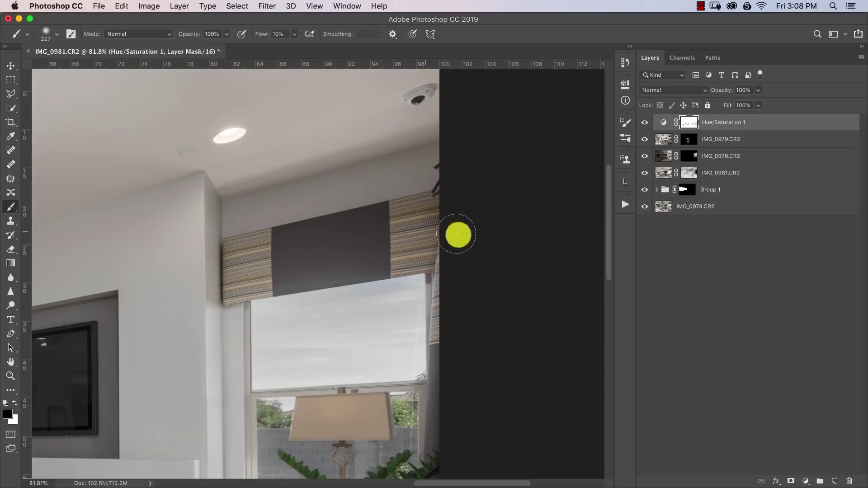
pyautogui.moveTo(282, 335)
pyautogui.keyDown('ctrl'); pyautogui.keyDown('alt'); pyautogui.mouseDown()
pyautogui.moveTo(333, 339)
pyautogui.moveTo(365, 321)
pyautogui.moveTo(391, 329)
pyautogui.moveTo(299, 359)
pyautogui.moveTo(334, 363)
pyautogui.moveTo(334, 375)
pyautogui.moveTo(398, 366)
pyautogui.moveTo(373, 378)
pyautogui.moveTo(387, 372)
pyautogui.moveTo(283, 386)
pyautogui.moveTo(278, 375)
pyautogui.moveTo(269, 380)
pyautogui.moveTo(335, 332)
pyautogui.moveTo(296, 336)
pyautogui.mouseUp(); pyautogui.keyUp('alt'); pyautogui.keyUp('ctrl')
pyautogui.moveTo(293, 276)
pyautogui.mouseDown()
pyautogui.moveTo(273, 309)
pyautogui.moveTo(257, 367)
pyautogui.mouseUp()
pyautogui.moveTo(266, 331)
pyautogui.mouseDown()
pyautogui.moveTo(283, 308)
pyautogui.moveTo(320, 288)
pyautogui.moveTo(309, 290)
pyautogui.moveTo(355, 301)
pyautogui.moveTo(280, 320)
pyautogui.moveTo(278, 304)
pyautogui.moveTo(346, 288)
pyautogui.moveTo(249, 306)
pyautogui.moveTo(363, 281)
pyautogui.moveTo(241, 315)
pyautogui.moveTo(387, 284)
pyautogui.moveTo(299, 310)
pyautogui.moveTo(409, 295)
pyautogui.moveTo(390, 298)
pyautogui.moveTo(425, 276)
pyautogui.moveTo(342, 330)
pyautogui.moveTo(460, 308)
pyautogui.moveTo(468, 326)
pyautogui.moveTo(366, 371)
pyautogui.moveTo(455, 370)
pyautogui.moveTo(358, 397)
pyautogui.moveTo(417, 367)
pyautogui.mouseUp()
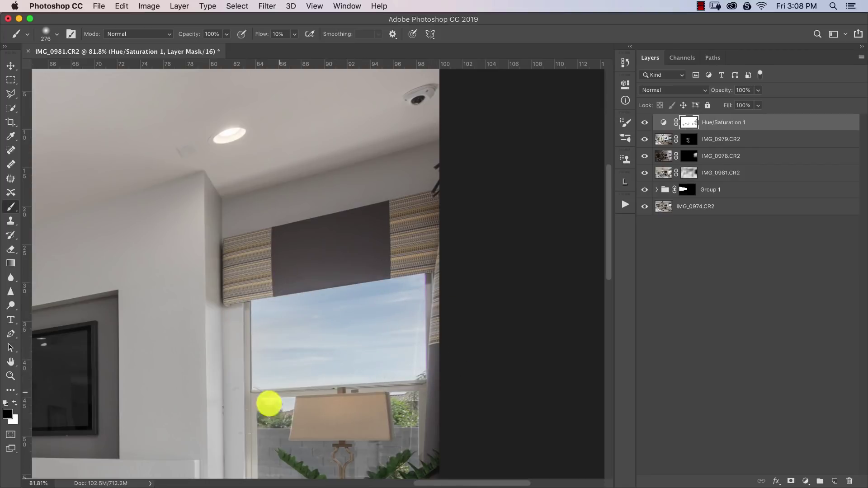
pyautogui.moveTo(269, 403)
pyautogui.mouseDown()
pyautogui.moveTo(320, 396)
pyautogui.moveTo(260, 422)
pyautogui.moveTo(300, 402)
pyautogui.moveTo(440, 410)
pyautogui.moveTo(394, 412)
pyautogui.moveTo(381, 432)
pyautogui.moveTo(451, 376)
pyautogui.moveTo(428, 351)
pyautogui.moveTo(369, 393)
pyautogui.moveTo(346, 391)
pyautogui.moveTo(413, 368)
pyautogui.moveTo(361, 385)
pyautogui.moveTo(330, 384)
pyautogui.moveTo(335, 360)
pyautogui.moveTo(248, 369)
pyautogui.moveTo(264, 283)
pyautogui.moveTo(243, 394)
pyautogui.moveTo(256, 340)
pyautogui.moveTo(376, 272)
pyautogui.moveTo(448, 276)
pyautogui.moveTo(407, 301)
pyautogui.moveTo(443, 382)
pyautogui.moveTo(357, 361)
pyautogui.mouseUp()
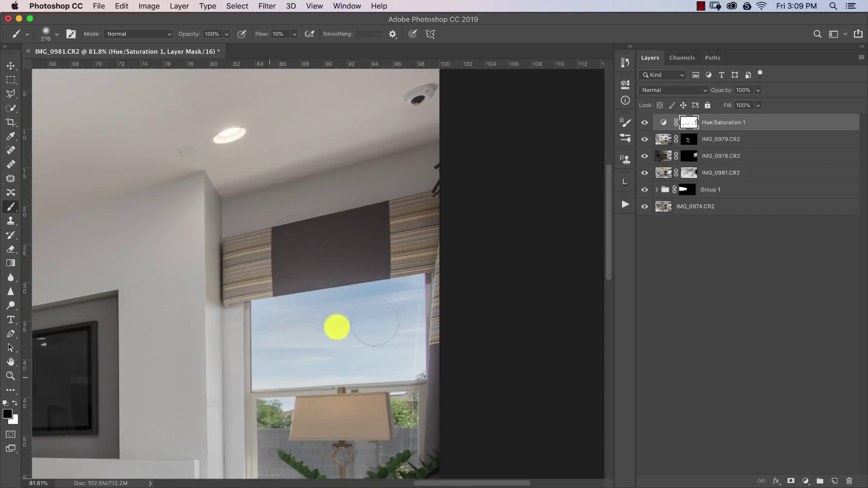
pyautogui.moveTo(267, 326)
pyautogui.mouseDown()
pyautogui.moveTo(432, 250)
pyautogui.moveTo(196, 238)
pyautogui.moveTo(260, 283)
pyautogui.moveTo(306, 272)
pyautogui.moveTo(216, 273)
pyautogui.moveTo(244, 243)
pyautogui.mouseUp()
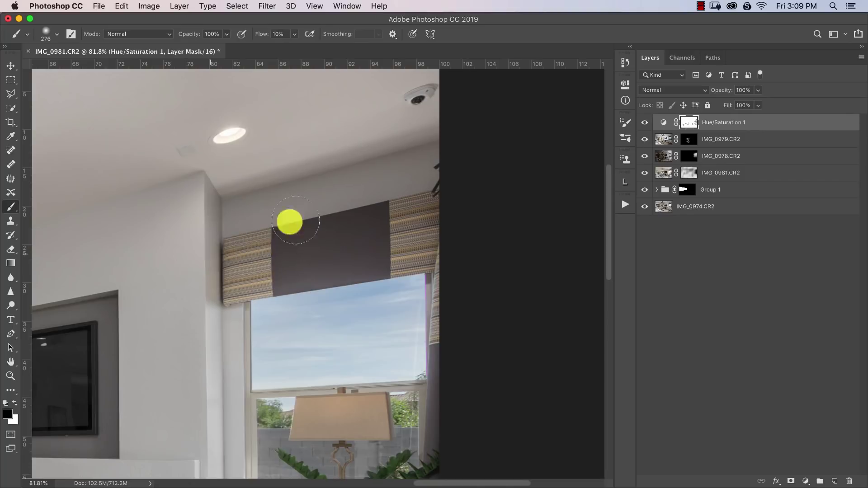
pyautogui.moveTo(289, 222)
pyautogui.mouseDown()
pyautogui.moveTo(196, 287)
pyautogui.moveTo(403, 244)
pyautogui.moveTo(123, 319)
pyautogui.moveTo(401, 281)
pyautogui.mouseUp()
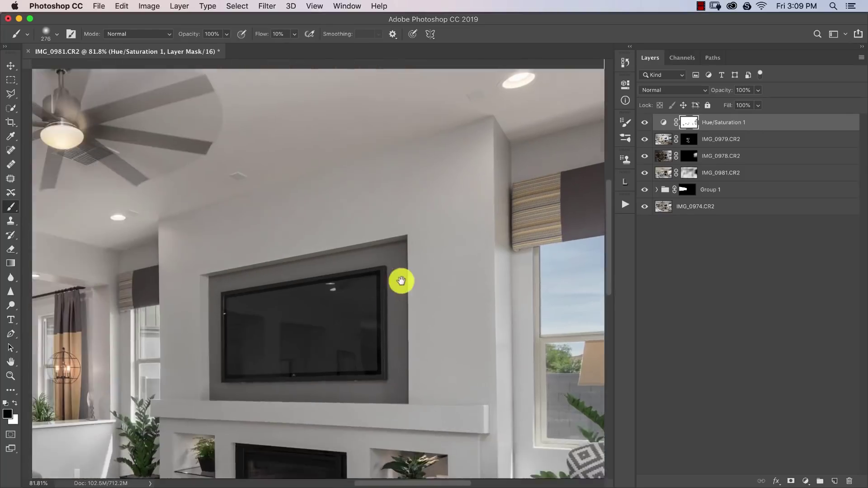
# Paint black on the Hue/Saturation mask over the plant beside the white lamp and the yellow vase on the half wall
pyautogui.hscroll(-10, 178, 320)
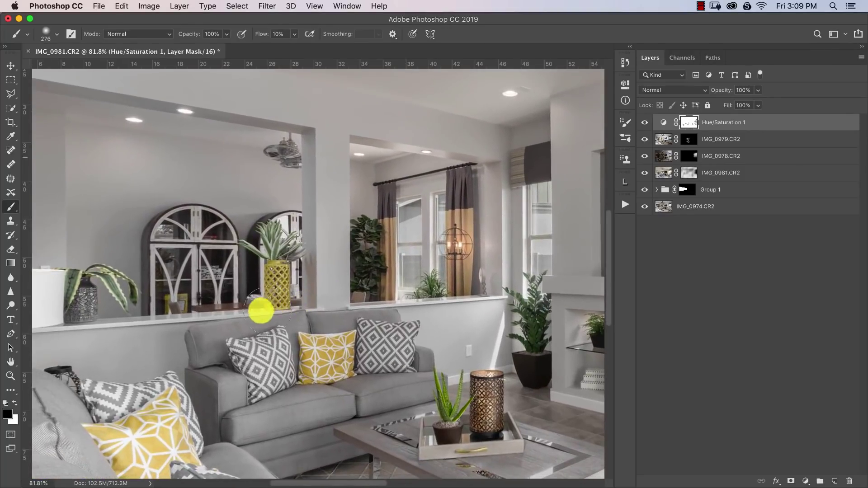
pyautogui.moveTo(260, 311)
pyautogui.mouseDown()
pyautogui.moveTo(260, 282)
pyautogui.moveTo(284, 274)
pyautogui.moveTo(276, 296)
pyautogui.moveTo(273, 266)
pyautogui.moveTo(273, 292)
pyautogui.moveTo(288, 308)
pyautogui.moveTo(291, 274)
pyautogui.moveTo(258, 284)
pyautogui.moveTo(263, 312)
pyautogui.moveTo(294, 298)
pyautogui.moveTo(284, 329)
pyautogui.moveTo(290, 309)
pyautogui.moveTo(219, 267)
pyautogui.moveTo(48, 286)
pyautogui.moveTo(71, 284)
pyautogui.moveTo(76, 269)
pyautogui.moveTo(58, 303)
pyautogui.moveTo(79, 269)
pyautogui.moveTo(63, 314)
pyautogui.moveTo(101, 274)
pyautogui.mouseUp()
pyautogui.moveTo(125, 303)
pyautogui.mouseDown()
pyautogui.moveTo(89, 268)
pyautogui.moveTo(136, 281)
pyautogui.moveTo(96, 265)
pyautogui.moveTo(123, 275)
pyautogui.moveTo(141, 300)
pyautogui.moveTo(130, 294)
pyautogui.moveTo(171, 259)
pyautogui.moveTo(263, 256)
pyautogui.mouseUp()
pyautogui.moveTo(295, 231)
pyautogui.mouseDown()
pyautogui.moveTo(275, 259)
pyautogui.moveTo(274, 234)
pyautogui.moveTo(236, 244)
pyautogui.moveTo(285, 263)
pyautogui.moveTo(287, 273)
pyautogui.moveTo(291, 262)
pyautogui.moveTo(475, 243)
pyautogui.moveTo(463, 259)
pyautogui.moveTo(454, 248)
pyautogui.moveTo(481, 267)
pyautogui.moveTo(359, 326)
pyautogui.mouseUp()
# Paint black on the Hue/Saturation mask over the back-room curtains with a size 136 brush at 10% flow, and display the mask alone
pyautogui.hotkey('ctrl', 'space')
pyautogui.click(479, 262)
pyautogui.click(477, 264)
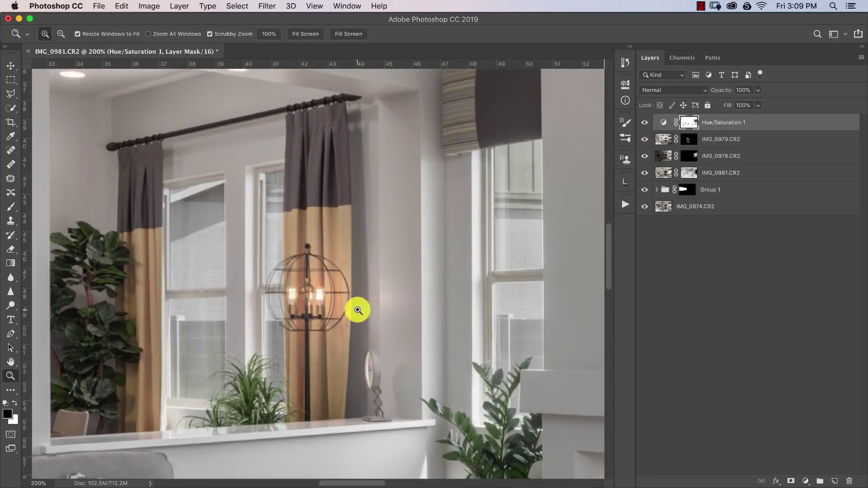
pyautogui.moveTo(371, 277)
pyautogui.mouseDown()
pyautogui.moveTo(288, 265)
pyautogui.moveTo(298, 269)
pyautogui.moveTo(313, 235)
pyautogui.moveTo(339, 225)
pyautogui.moveTo(304, 234)
pyautogui.moveTo(300, 205)
pyautogui.moveTo(286, 279)
pyautogui.moveTo(310, 287)
pyautogui.moveTo(339, 238)
pyautogui.moveTo(334, 273)
pyautogui.moveTo(346, 215)
pyautogui.moveTo(348, 224)
pyautogui.moveTo(357, 208)
pyautogui.moveTo(342, 272)
pyautogui.moveTo(359, 193)
pyautogui.moveTo(339, 304)
pyautogui.moveTo(347, 363)
pyautogui.moveTo(330, 407)
pyautogui.moveTo(288, 427)
pyautogui.moveTo(322, 296)
pyautogui.moveTo(273, 371)
pyautogui.moveTo(301, 321)
pyautogui.moveTo(328, 333)
pyautogui.moveTo(336, 397)
pyautogui.moveTo(329, 416)
pyautogui.moveTo(265, 388)
pyautogui.moveTo(243, 391)
pyautogui.moveTo(233, 428)
pyautogui.moveTo(340, 360)
pyautogui.moveTo(194, 307)
pyautogui.moveTo(125, 446)
pyautogui.moveTo(153, 318)
pyautogui.mouseUp()
pyautogui.moveTo(143, 276)
pyautogui.mouseDown()
pyautogui.moveTo(139, 240)
pyautogui.moveTo(132, 242)
pyautogui.moveTo(155, 162)
pyautogui.moveTo(141, 194)
pyautogui.moveTo(166, 228)
pyautogui.moveTo(93, 360)
pyautogui.moveTo(87, 332)
pyautogui.moveTo(79, 381)
pyautogui.moveTo(101, 364)
pyautogui.moveTo(104, 338)
pyautogui.moveTo(44, 316)
pyautogui.moveTo(62, 291)
pyautogui.moveTo(36, 304)
pyautogui.moveTo(86, 248)
pyautogui.moveTo(167, 333)
pyautogui.moveTo(304, 248)
pyautogui.moveTo(264, 221)
pyautogui.moveTo(306, 221)
pyautogui.moveTo(296, 256)
pyautogui.moveTo(289, 251)
pyautogui.moveTo(334, 237)
pyautogui.moveTo(342, 219)
pyautogui.moveTo(333, 406)
pyautogui.moveTo(323, 426)
pyautogui.moveTo(321, 371)
pyautogui.moveTo(329, 395)
pyautogui.moveTo(350, 333)
pyautogui.moveTo(323, 206)
pyautogui.moveTo(151, 349)
pyautogui.moveTo(142, 417)
pyautogui.moveTo(165, 389)
pyautogui.moveTo(143, 447)
pyautogui.moveTo(154, 369)
pyautogui.moveTo(121, 251)
pyautogui.moveTo(153, 218)
pyautogui.moveTo(160, 244)
pyautogui.mouseUp()
pyautogui.press('super+minus')
pyautogui.press('super+minus')
pyautogui.press('super+minus')
pyautogui.press('super+minus')
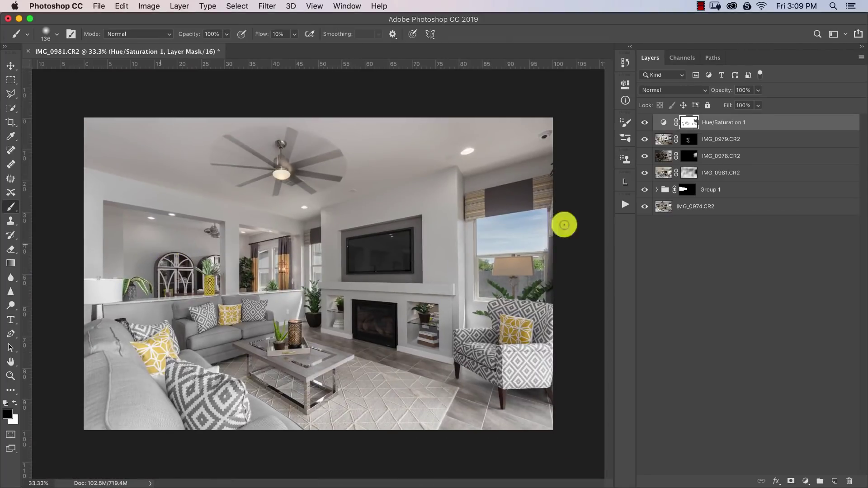
pyautogui.keyDown('alt'); pyautogui.click(690, 125); pyautogui.keyUp('alt')
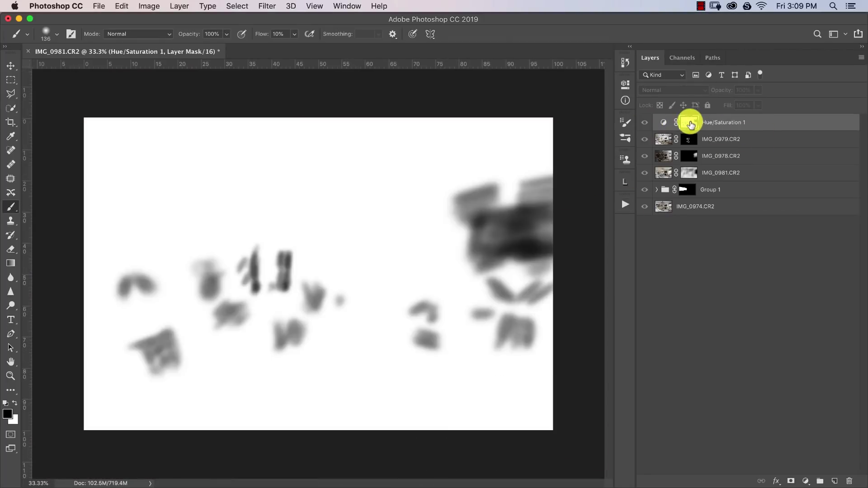
# Return to the normal image view and paint black on the Hue/Saturation mask around the large window's frame and side curtain
pyautogui.keyDown('alt'); pyautogui.click(690, 124); pyautogui.keyUp('alt')
pyautogui.press('z')
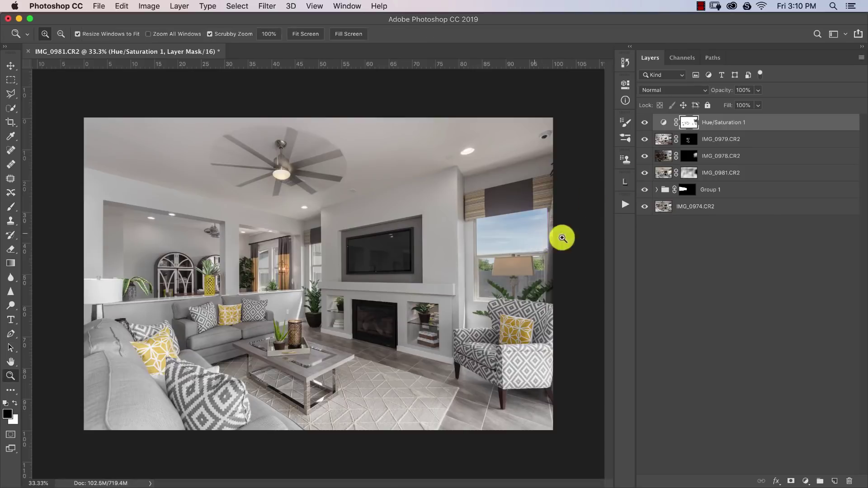
pyautogui.moveTo(562, 236)
pyautogui.mouseDown()
pyautogui.moveTo(567, 229)
pyautogui.moveTo(448, 244)
pyautogui.moveTo(458, 243)
pyautogui.mouseUp()
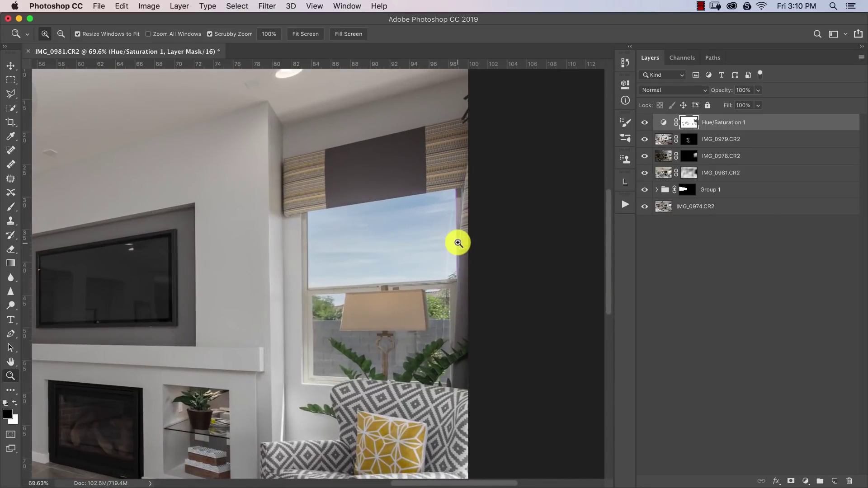
pyautogui.press('b')
pyautogui.moveTo(350, 282); pyautogui.dragTo(319, 256)
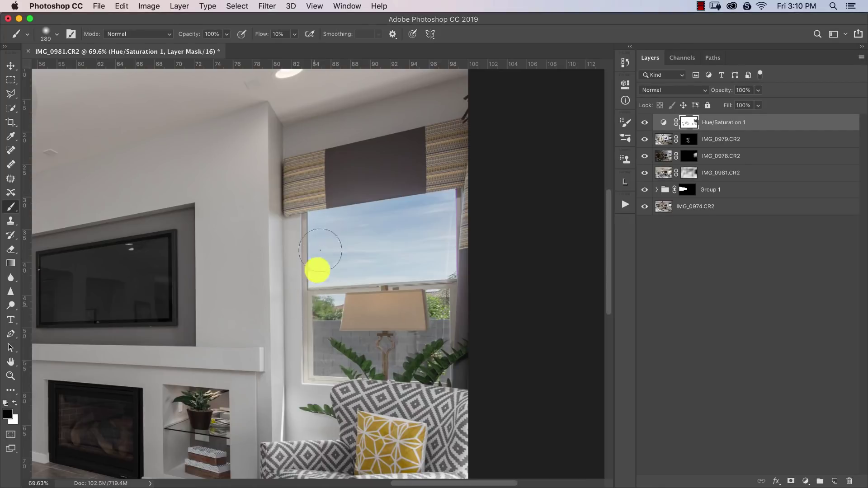
pyautogui.moveTo(426, 278)
pyautogui.mouseDown()
pyautogui.moveTo(392, 286)
pyautogui.moveTo(458, 280)
pyautogui.moveTo(443, 202)
pyautogui.moveTo(453, 187)
pyautogui.moveTo(443, 226)
pyautogui.moveTo(461, 261)
pyautogui.moveTo(297, 231)
pyautogui.moveTo(310, 208)
pyautogui.moveTo(302, 224)
pyautogui.moveTo(330, 199)
pyautogui.moveTo(298, 220)
pyautogui.moveTo(423, 197)
pyautogui.moveTo(466, 333)
pyautogui.mouseUp()
pyautogui.press('super+0')
# Paint black on the Hue/Saturation mask over the rug and the floor in front of the fireplace with a size 289 brush
pyautogui.press('z')
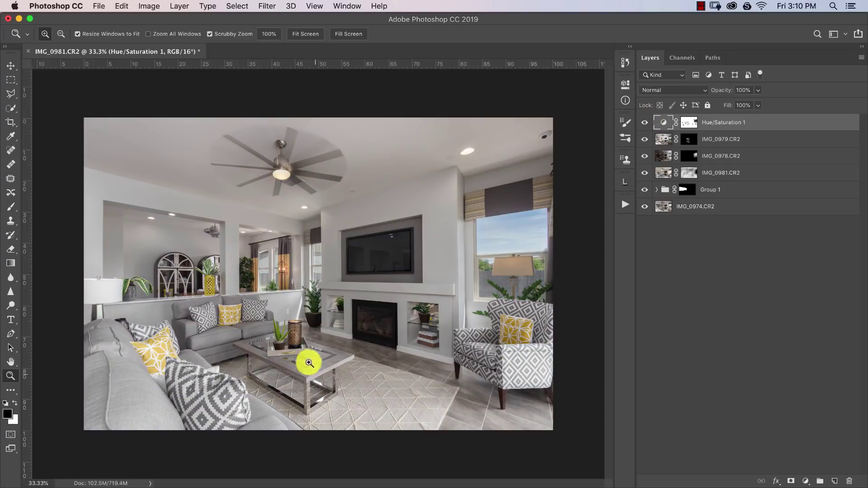
pyautogui.moveTo(263, 371)
pyautogui.mouseDown()
pyautogui.moveTo(310, 368)
pyautogui.moveTo(273, 291)
pyautogui.mouseUp()
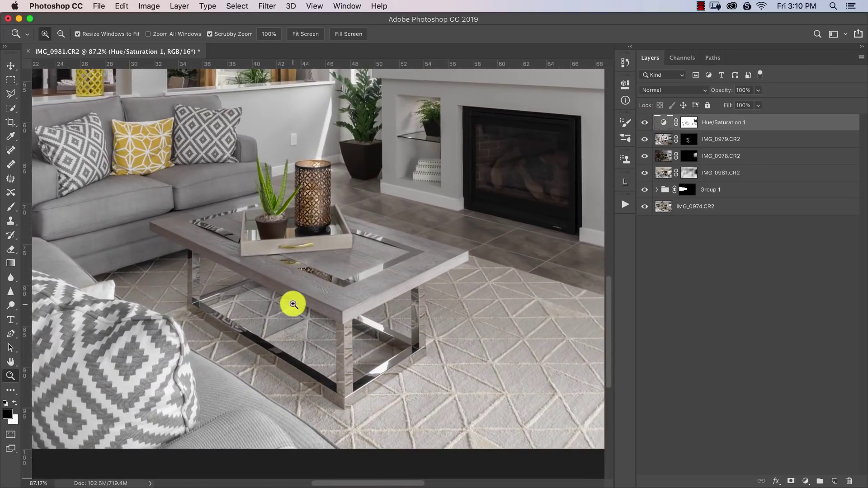
pyautogui.press('b')
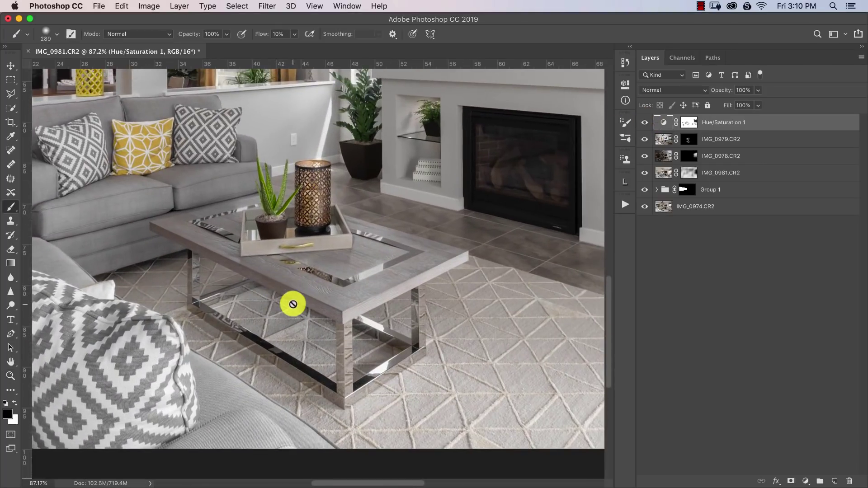
pyautogui.click(685, 128)
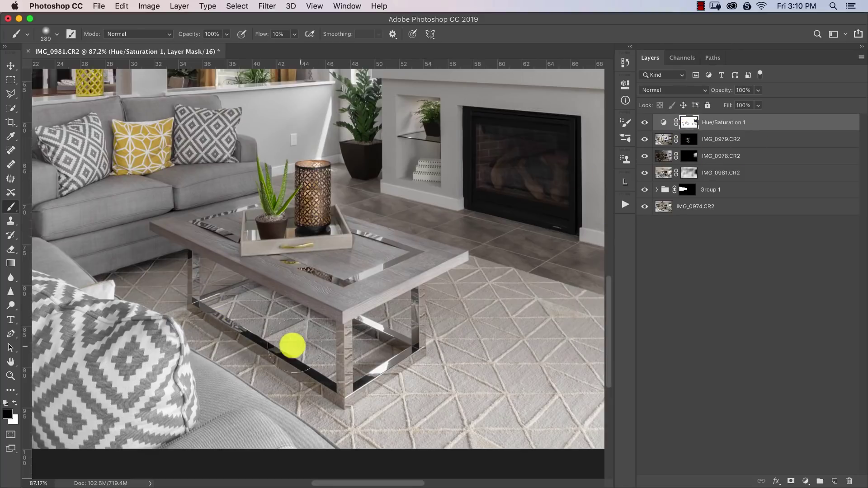
pyautogui.moveTo(292, 345)
pyautogui.mouseDown()
pyautogui.moveTo(229, 357)
pyautogui.moveTo(193, 314)
pyautogui.moveTo(177, 339)
pyautogui.moveTo(230, 315)
pyautogui.moveTo(213, 354)
pyautogui.moveTo(247, 370)
pyautogui.moveTo(261, 391)
pyautogui.moveTo(321, 408)
pyautogui.moveTo(324, 422)
pyautogui.moveTo(271, 339)
pyautogui.moveTo(270, 370)
pyautogui.moveTo(331, 407)
pyautogui.moveTo(400, 430)
pyautogui.moveTo(470, 338)
pyautogui.moveTo(320, 238)
pyautogui.moveTo(314, 257)
pyautogui.moveTo(270, 249)
pyautogui.moveTo(221, 314)
pyautogui.moveTo(331, 261)
pyautogui.moveTo(305, 339)
pyautogui.moveTo(419, 257)
pyautogui.moveTo(373, 333)
pyautogui.moveTo(531, 265)
pyautogui.moveTo(497, 354)
pyautogui.moveTo(535, 261)
pyautogui.mouseUp()
pyautogui.moveTo(436, 208)
pyautogui.mouseDown()
pyautogui.moveTo(321, 170)
pyautogui.moveTo(244, 204)
pyautogui.moveTo(238, 185)
pyautogui.moveTo(318, 168)
pyautogui.moveTo(321, 200)
pyautogui.moveTo(460, 266)
pyautogui.mouseUp()
# Continue painting black on the Hue/Saturation mask over the floor tiles toward the armchair at 10% flow
pyautogui.press('space')
pyautogui.moveTo(459, 266)
pyautogui.mouseDown()
pyautogui.moveTo(368, 188)
pyautogui.moveTo(155, 237)
pyautogui.moveTo(101, 237)
pyautogui.moveTo(296, 284)
pyautogui.moveTo(323, 329)
pyautogui.moveTo(330, 230)
pyautogui.mouseUp()
pyautogui.moveTo(265, 223)
pyautogui.mouseDown()
pyautogui.moveTo(320, 254)
pyautogui.moveTo(318, 191)
pyautogui.moveTo(341, 244)
pyautogui.mouseUp()
pyautogui.moveTo(367, 292)
pyautogui.mouseDown()
pyautogui.moveTo(185, 241)
pyautogui.moveTo(292, 231)
pyautogui.moveTo(291, 253)
pyautogui.moveTo(353, 293)
pyautogui.moveTo(391, 278)
pyautogui.moveTo(310, 432)
pyautogui.moveTo(386, 345)
pyautogui.moveTo(447, 335)
pyautogui.moveTo(367, 321)
pyautogui.moveTo(374, 314)
pyautogui.moveTo(437, 292)
pyautogui.moveTo(479, 332)
pyautogui.moveTo(313, 334)
pyautogui.moveTo(356, 344)
pyautogui.moveTo(269, 395)
pyautogui.moveTo(297, 417)
pyautogui.moveTo(449, 396)
pyautogui.moveTo(262, 290)
pyautogui.moveTo(263, 239)
pyautogui.moveTo(237, 297)
pyautogui.moveTo(294, 296)
pyautogui.mouseUp()
pyautogui.hscroll(10, 201, 240)
pyautogui.hscroll(5, 480, 350)
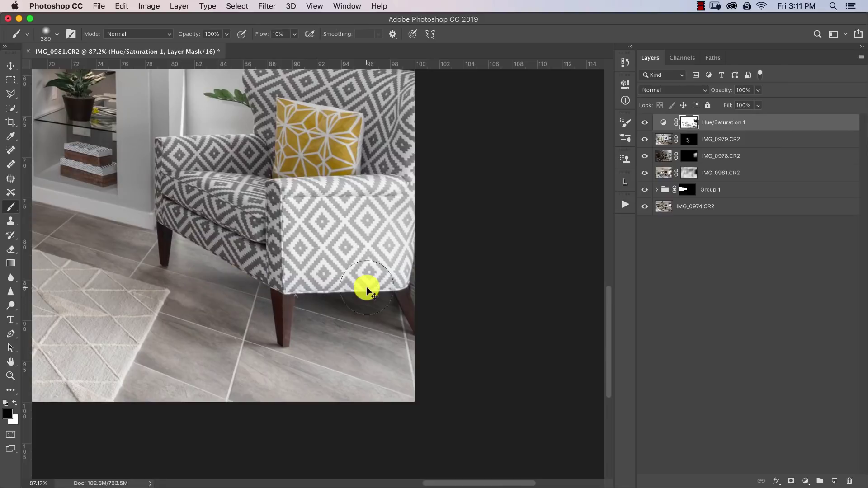
pyautogui.press('super+0')
pyautogui.press('z')
pyautogui.press('super+minus')
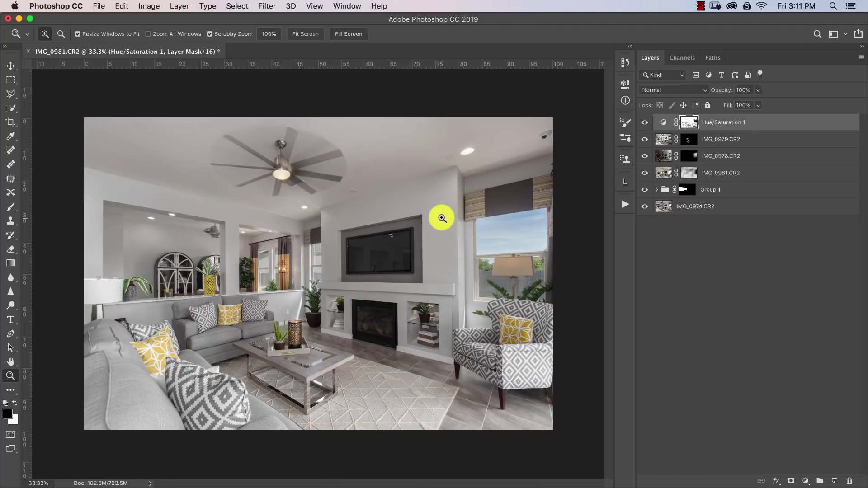
# Add a new empty layer above Hue/Saturation 1 and set the Polygonal Lasso feather to 1 px
pyautogui.click(833, 481)
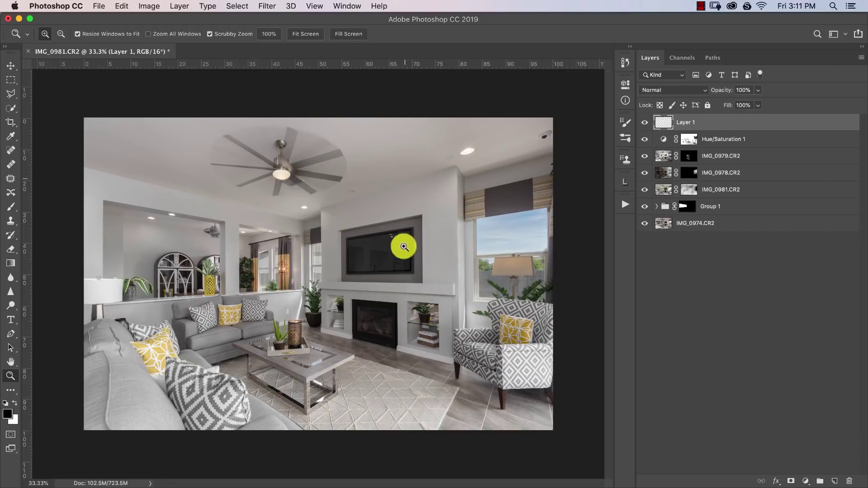
pyautogui.moveTo(397, 245); pyautogui.dragTo(428, 235)
pyautogui.press('l')
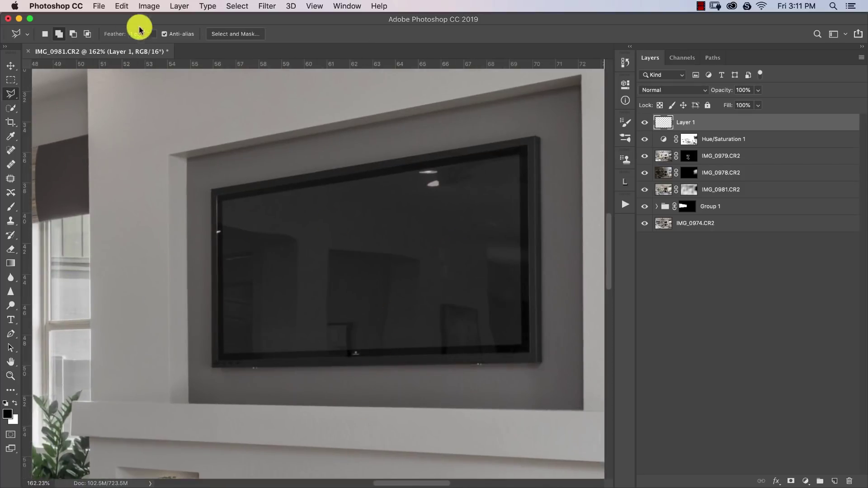
pyautogui.click(16, 99)
pyautogui.click(42, 97)
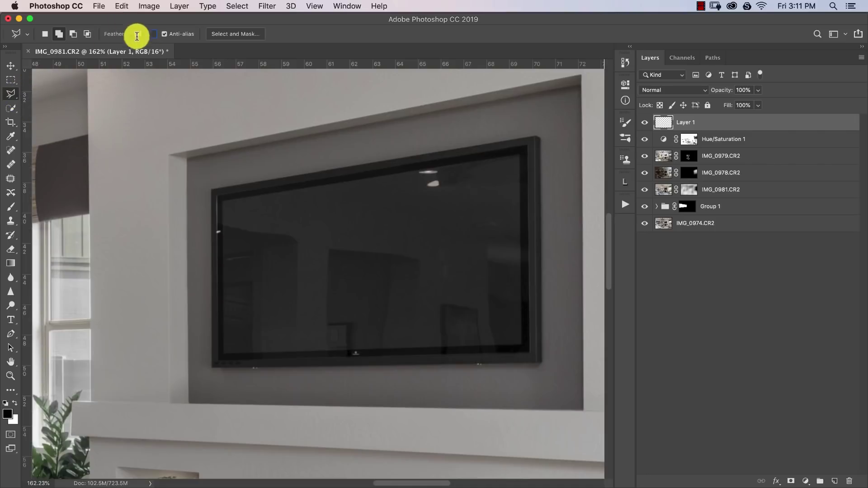
pyautogui.write('1')
pyautogui.press('Return')
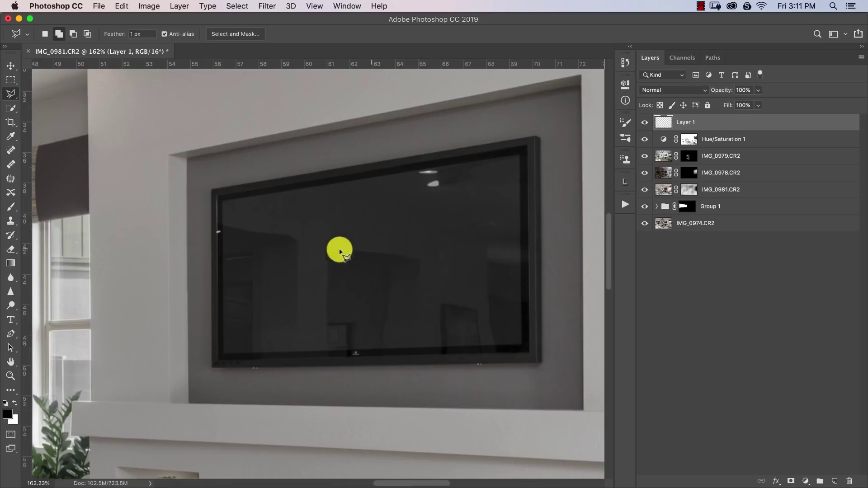
# Select the TV screen inside its outer frame with the Polygonal Lasso, going around all four corners
pyautogui.press('z')
pyautogui.click(219, 193)
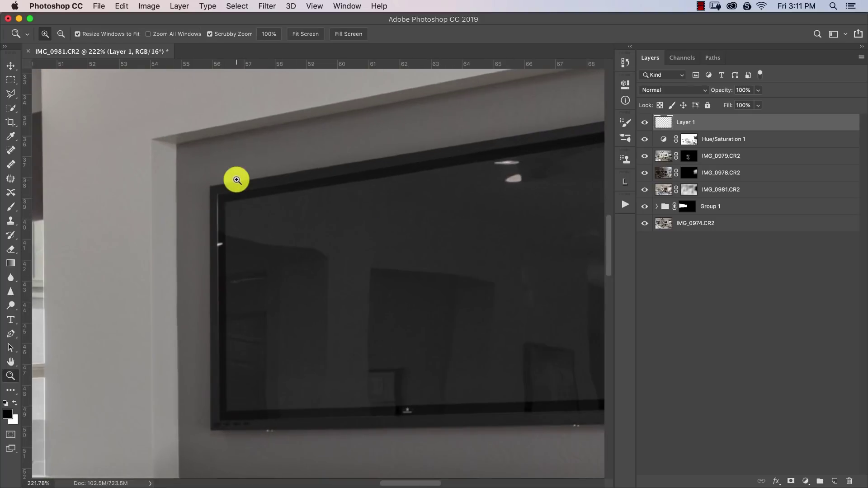
pyautogui.press('l')
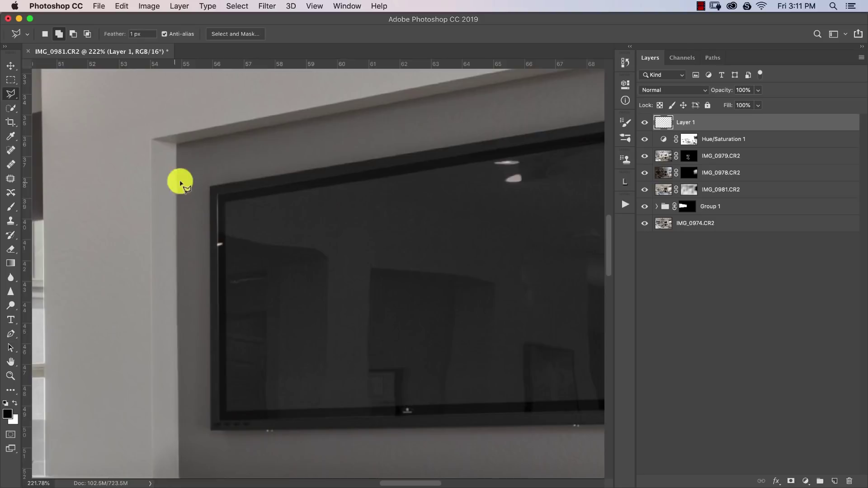
pyautogui.click(218, 196)
pyautogui.press('h')
pyautogui.moveTo(356, 143)
pyautogui.mouseDown()
pyautogui.moveTo(145, 229)
pyautogui.moveTo(341, 188)
pyautogui.mouseUp()
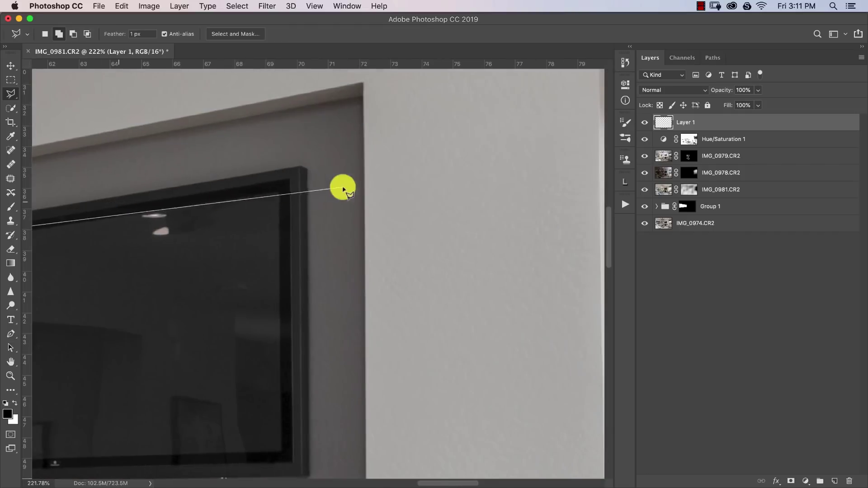
pyautogui.click(291, 180)
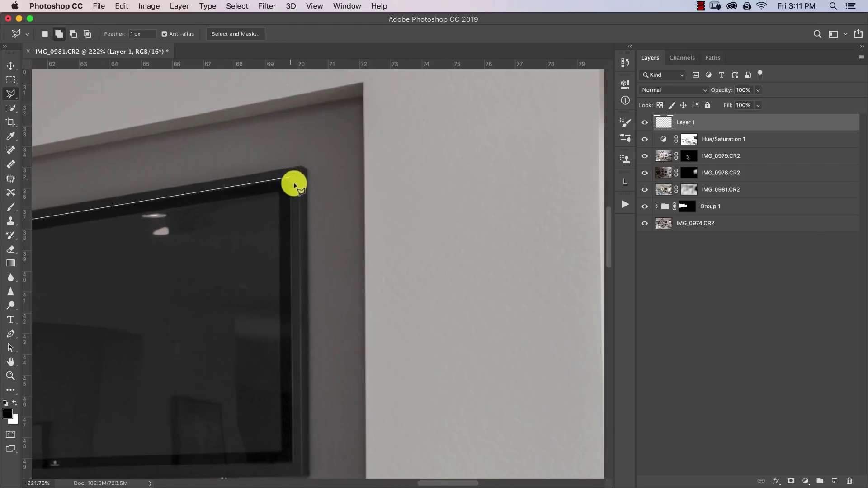
pyautogui.moveTo(293, 423); pyautogui.dragTo(307, 231)
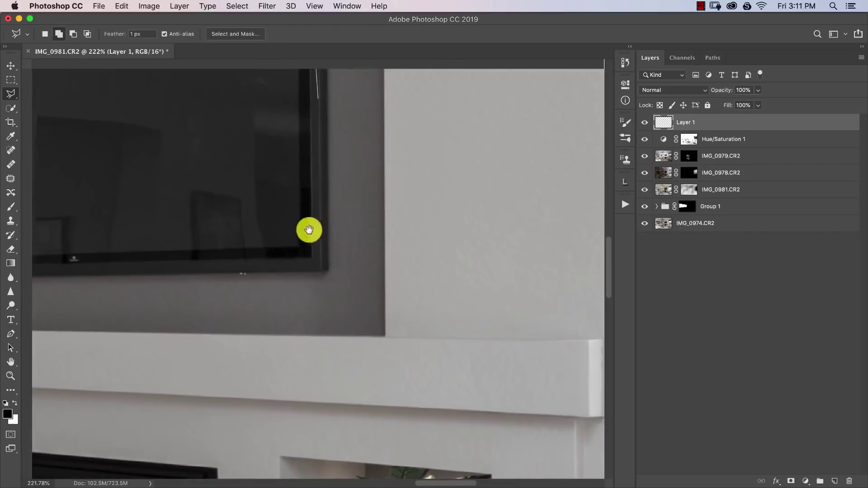
pyautogui.click(320, 257)
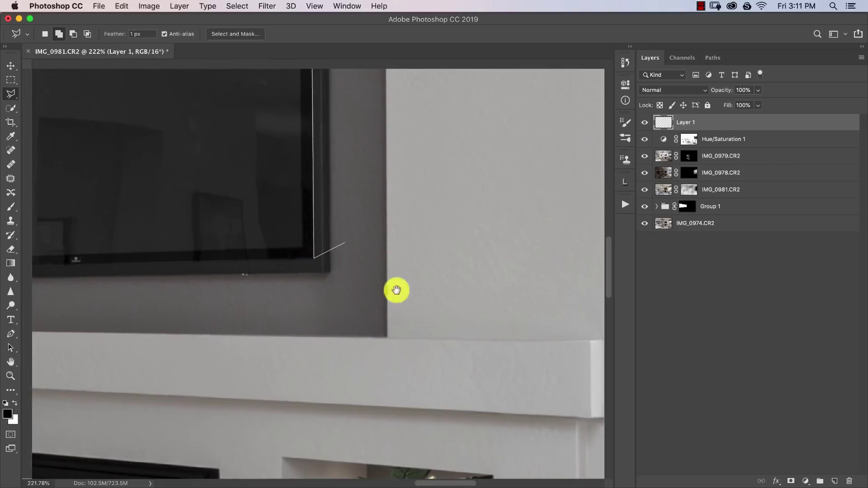
pyautogui.hscroll(-10, 397, 291)
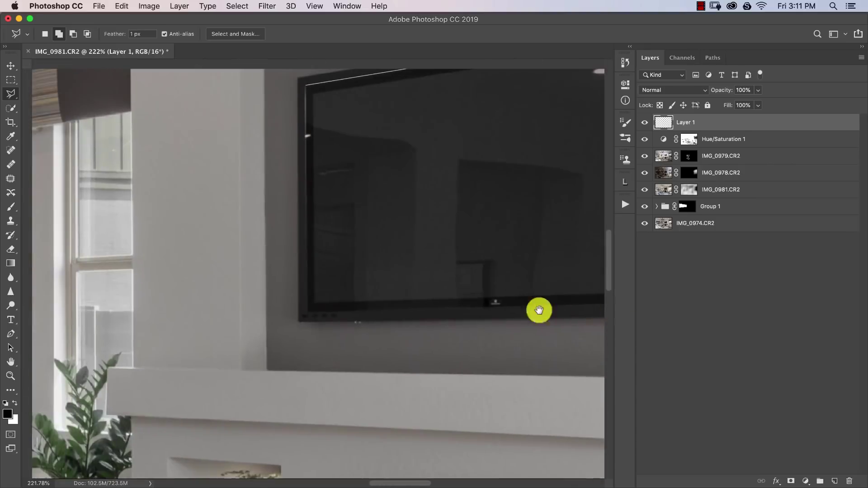
pyautogui.click(306, 313)
pyautogui.scroll(3, 365, 231)
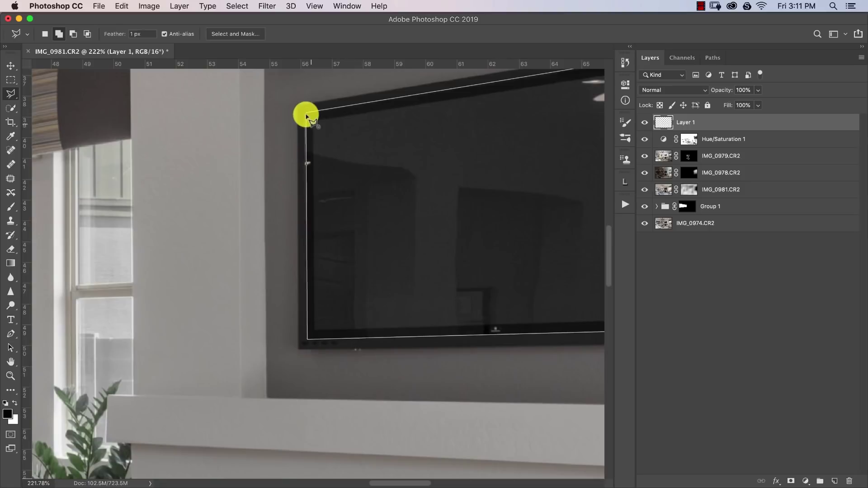
pyautogui.click(305, 114)
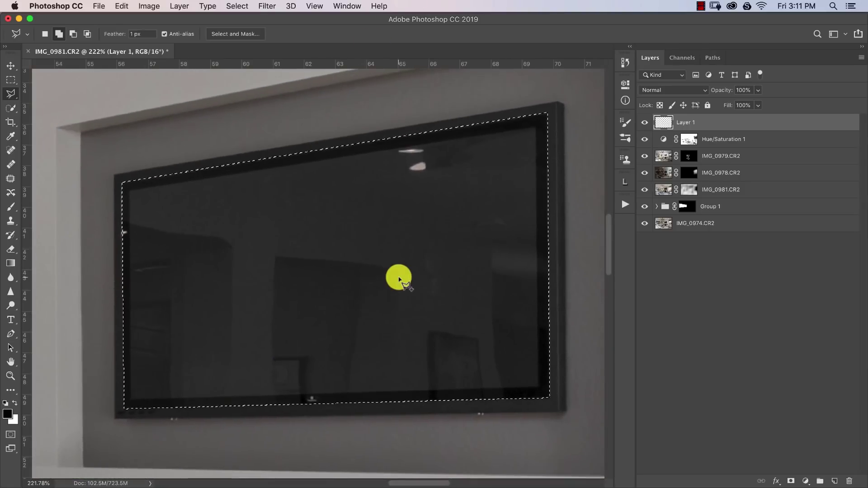
# Fill the TV selection with a linear Black, White gradient running from its lower-left corner to its upper-right corner
pyautogui.press('g')
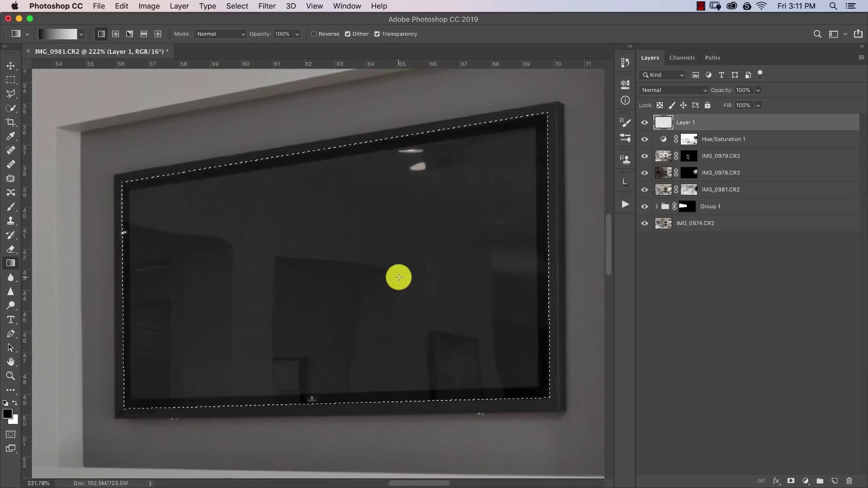
pyautogui.click(64, 33)
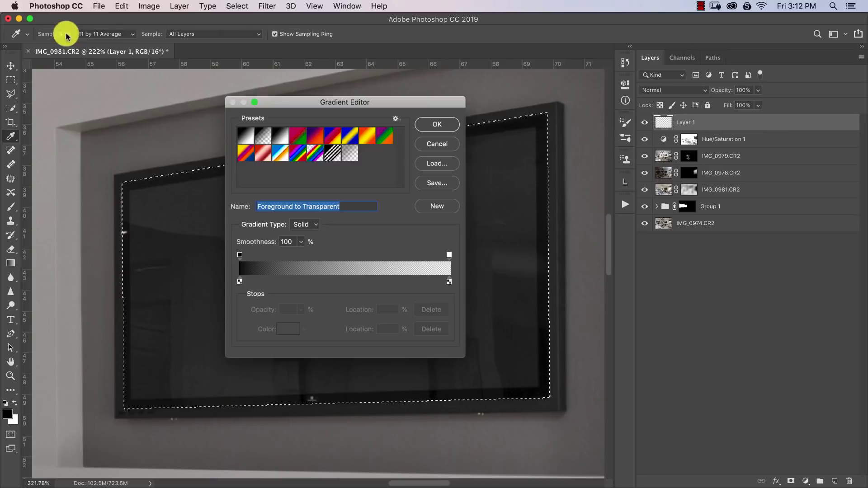
pyautogui.click(280, 139)
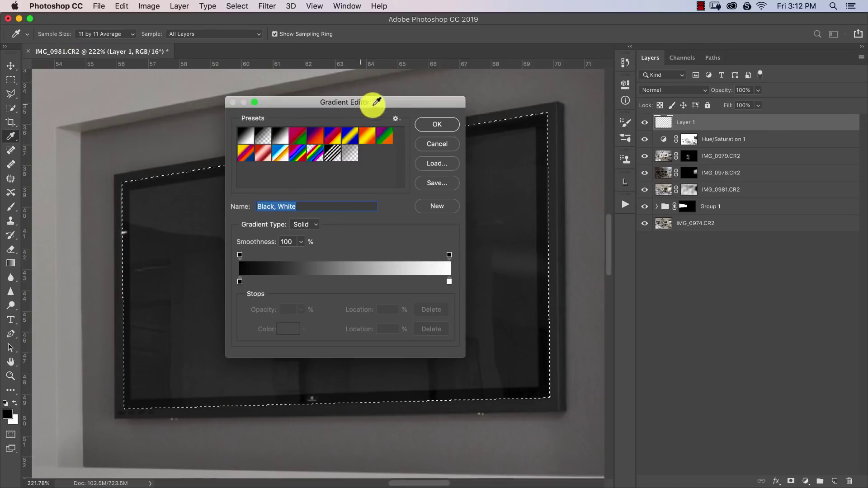
pyautogui.click(430, 125)
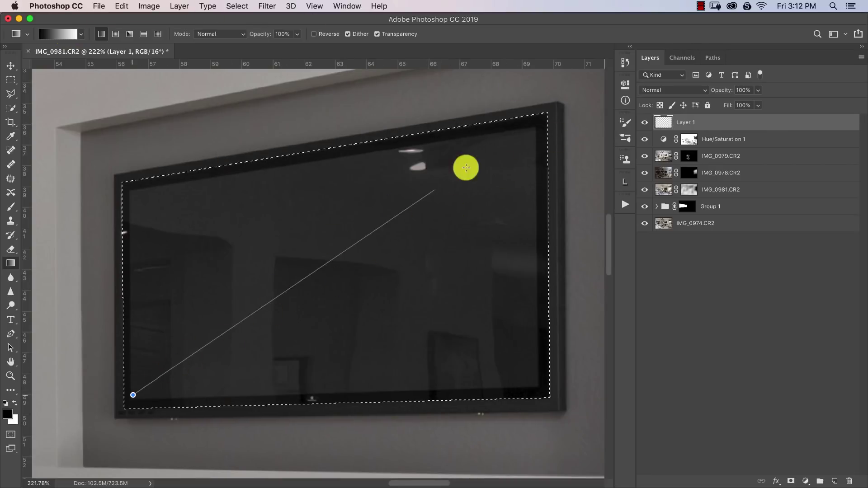
pyautogui.moveTo(556, 136); pyautogui.dragTo(555, 144)
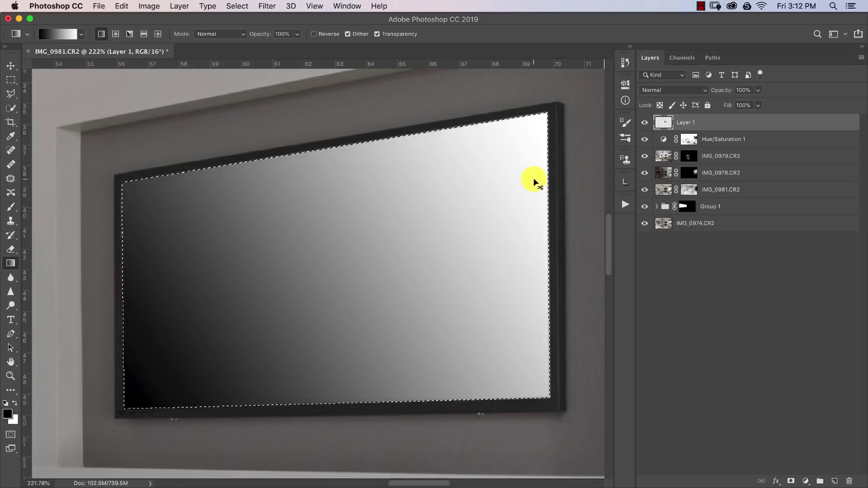
# Darken the TV gradient with Levels by setting the output levels to 9 and 33, and clear the selection
pyautogui.press('super+l')
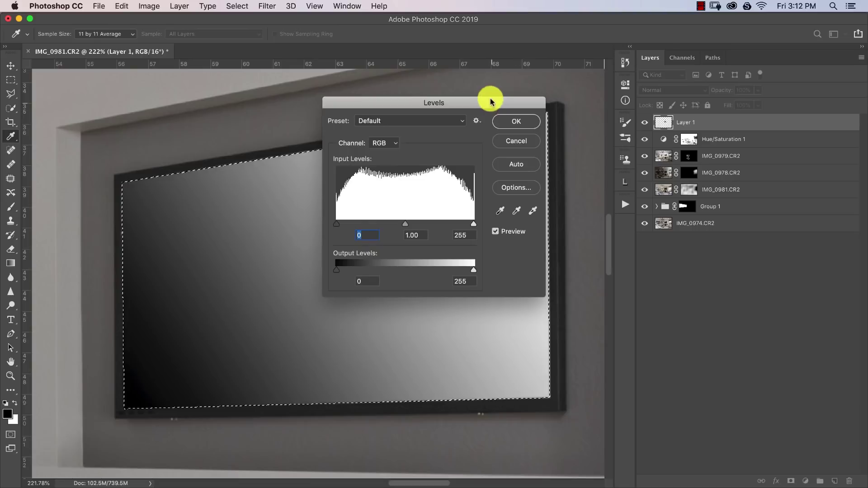
pyautogui.moveTo(491, 101); pyautogui.dragTo(779, 143)
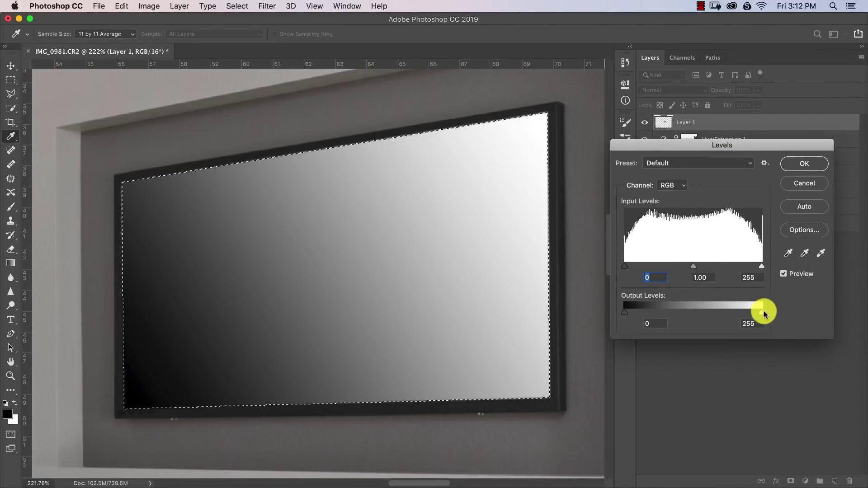
pyautogui.moveTo(763, 314); pyautogui.dragTo(642, 313)
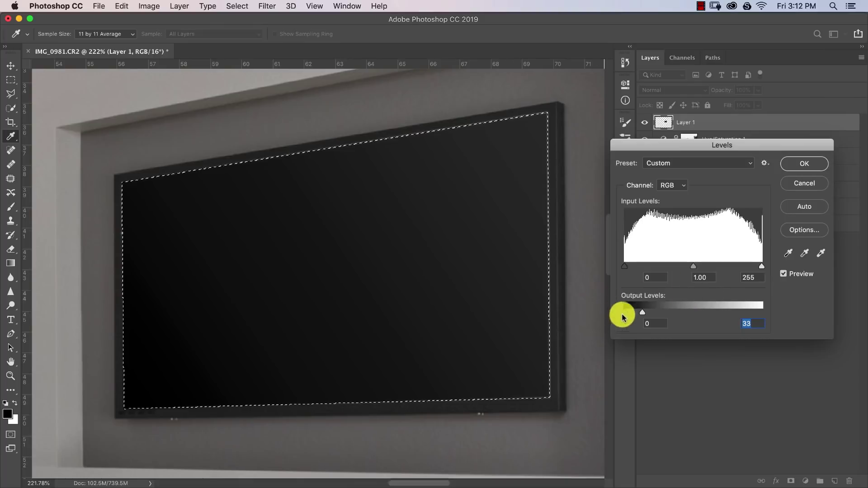
pyautogui.moveTo(626, 315); pyautogui.dragTo(630, 312)
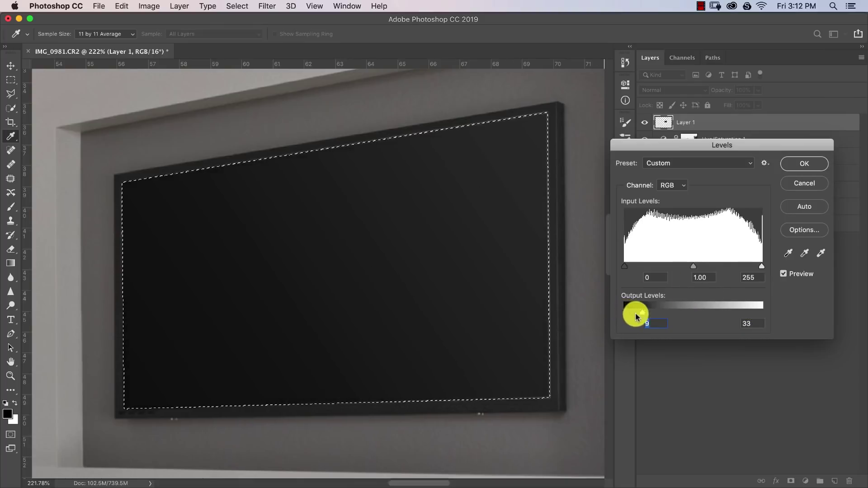
pyautogui.click(809, 163)
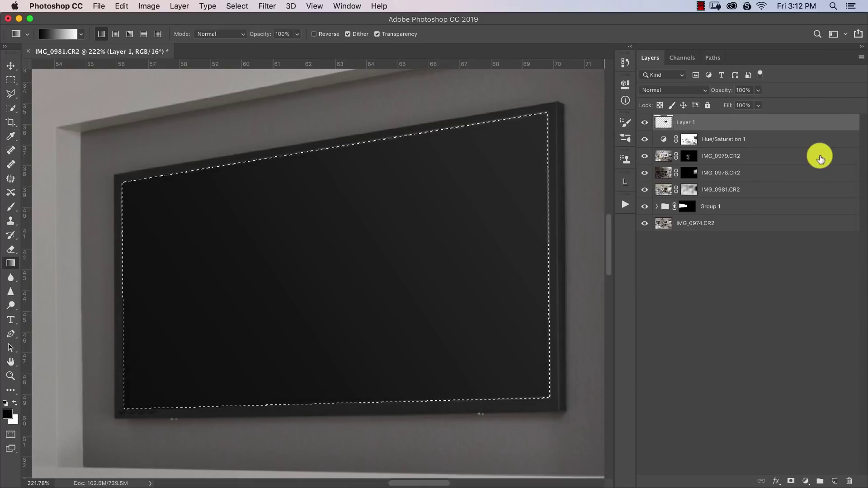
pyautogui.hotkey('ctrl', 'd')
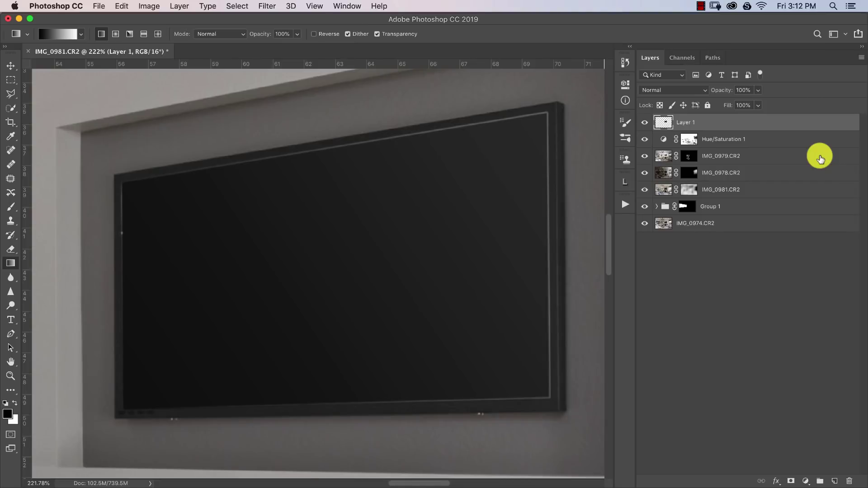
# Undo the deselection and the Levels adjustment on the TV's gradient
pyautogui.press('super+0')
pyautogui.press('super+z')
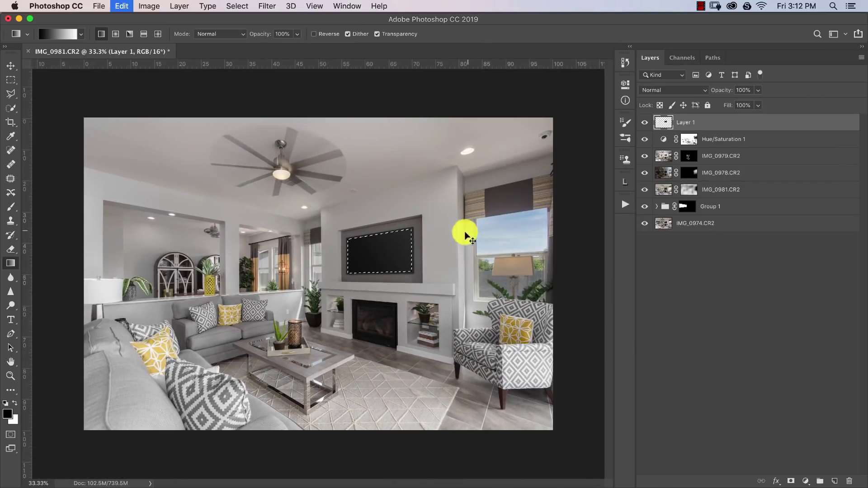
pyautogui.moveTo(357, 267); pyautogui.dragTo(494, 240)
pyautogui.press('z')
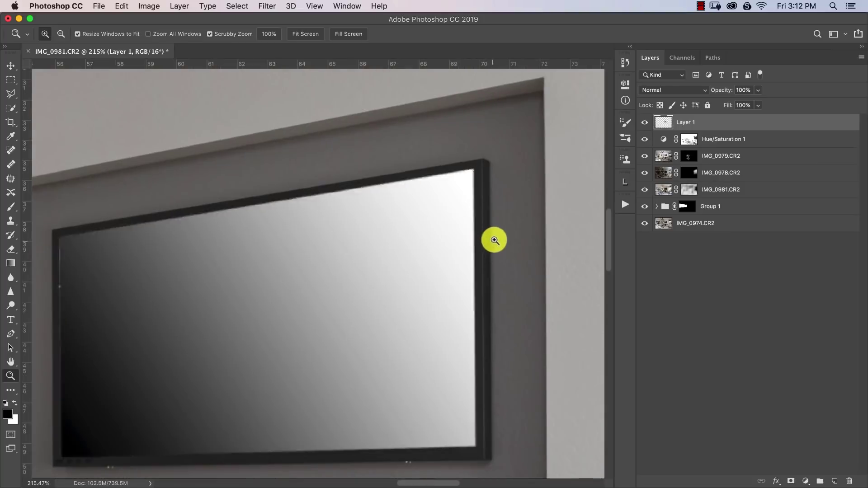
# Clear the selection and darken the TV gradient with Levels, using output levels of 9 and 44
pyautogui.press('super+d')
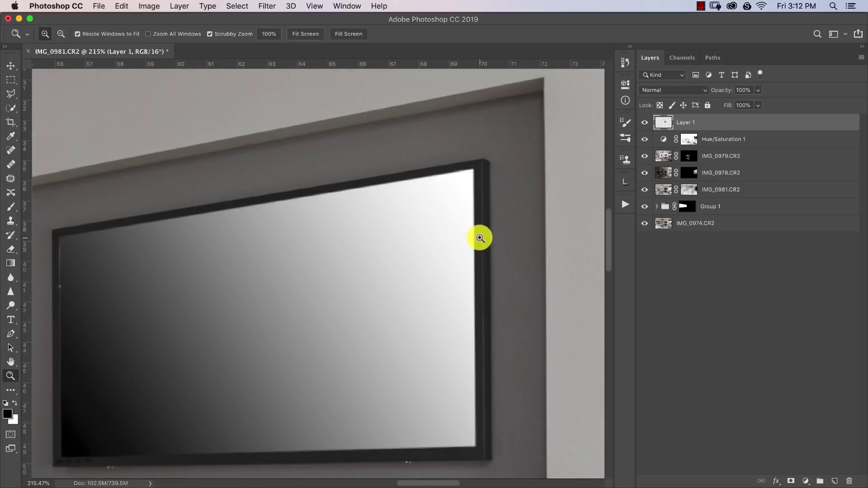
pyautogui.press('super+l')
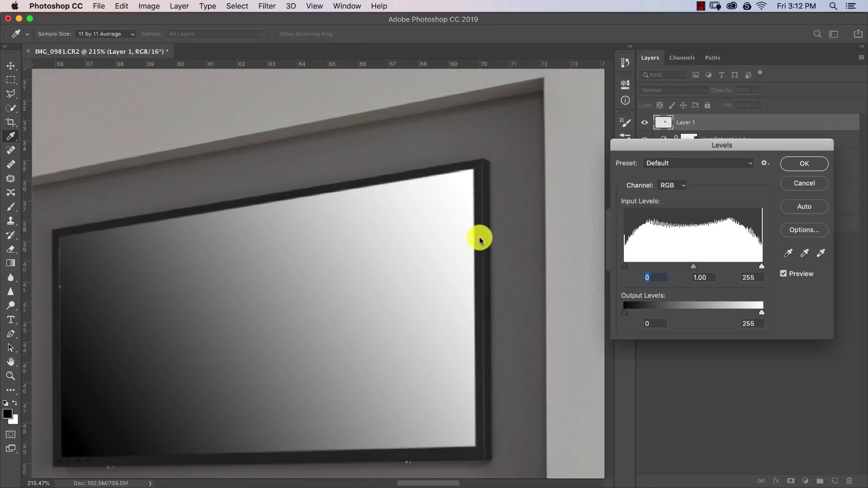
pyautogui.moveTo(760, 314); pyautogui.dragTo(648, 309)
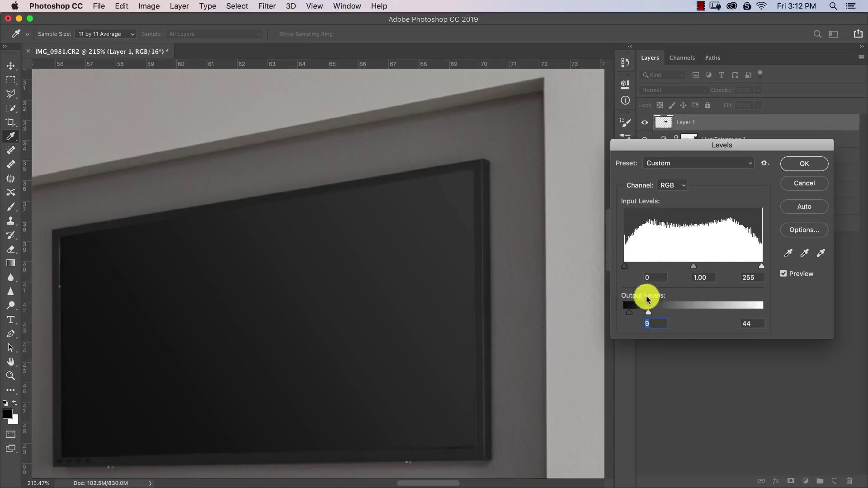
pyautogui.click(804, 164)
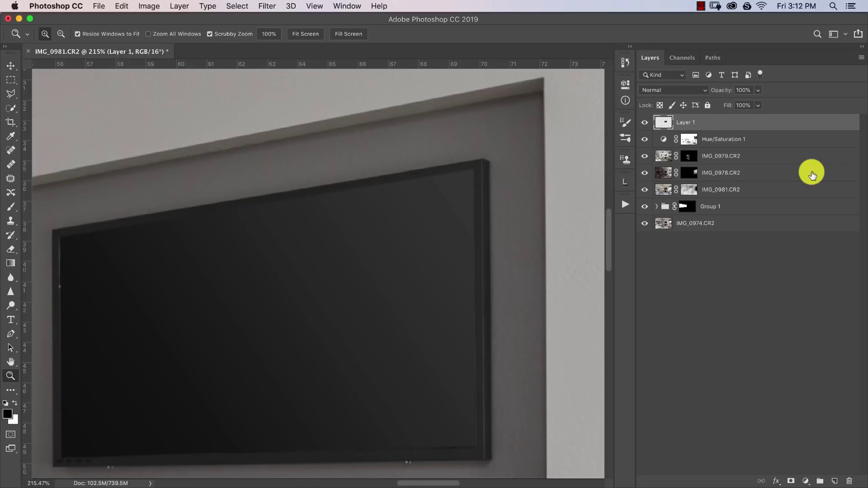
pyautogui.press('super+0')
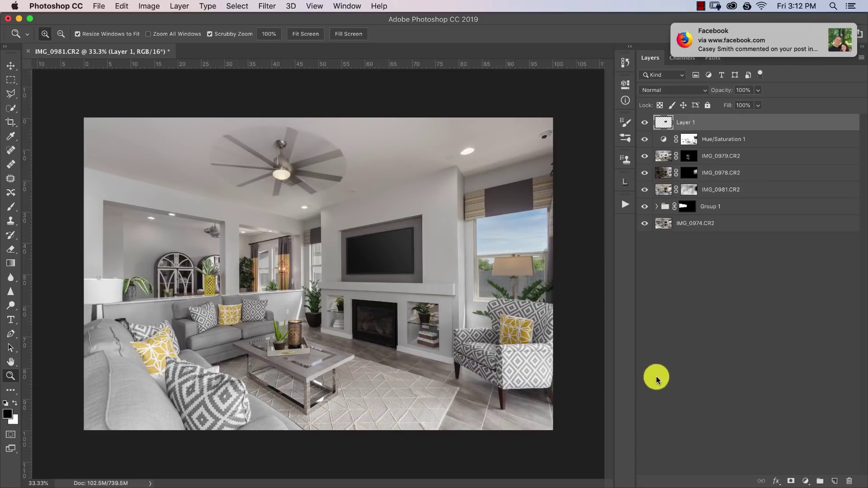
# Add a Hue/Saturation adjustment layer above Layer 1 and raise the Yellows saturation to +17
pyautogui.click(812, 480)
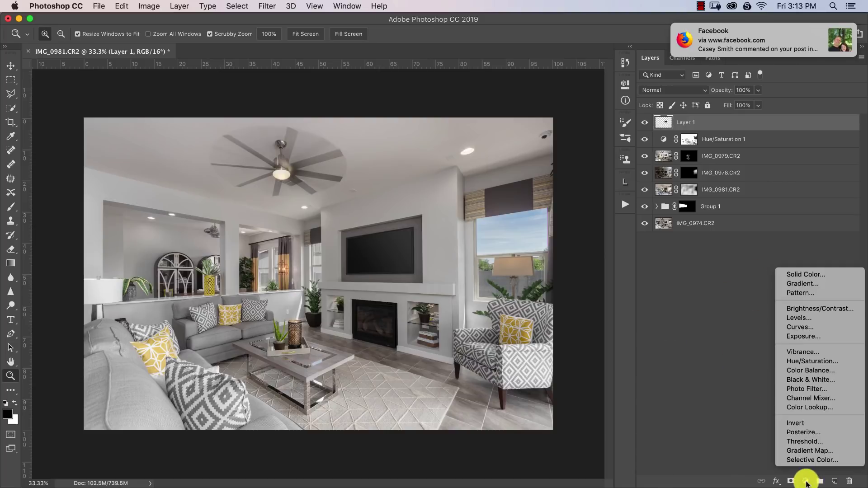
pyautogui.click(861, 361)
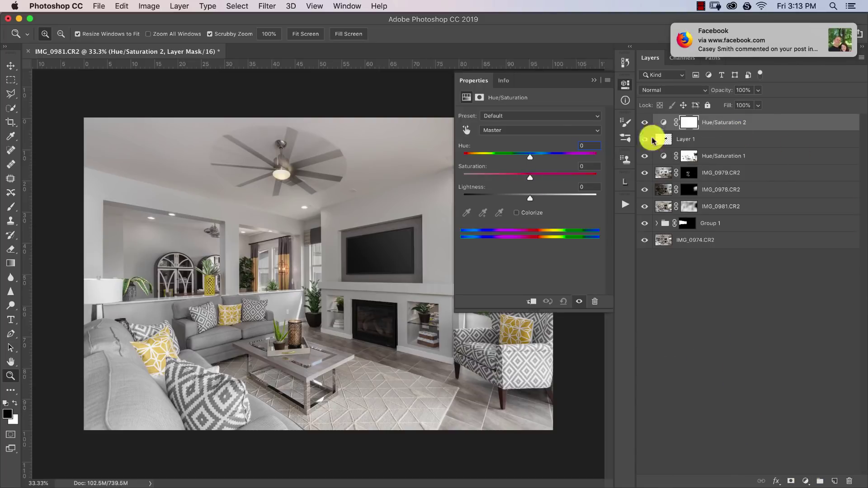
pyautogui.click(506, 130)
pyautogui.click(509, 146)
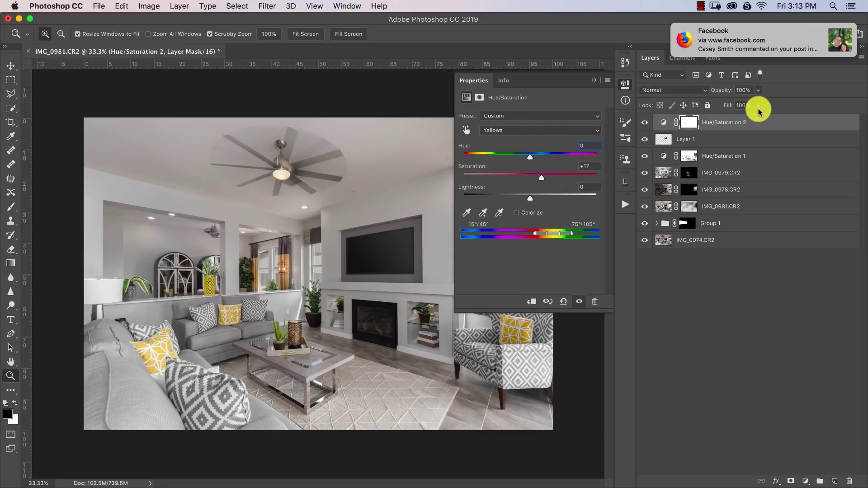
pyautogui.click(624, 81)
# Invert the new Hue/Saturation mask to black and paint white over the yellow sofa pillows, vase and dining-room curtains at 10% flow
pyautogui.moveTo(120, 316); pyautogui.dragTo(182, 312)
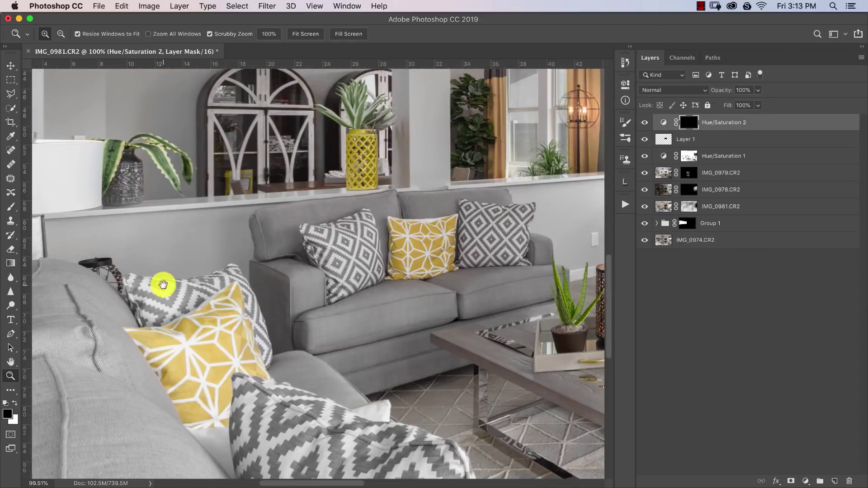
pyautogui.press('b')
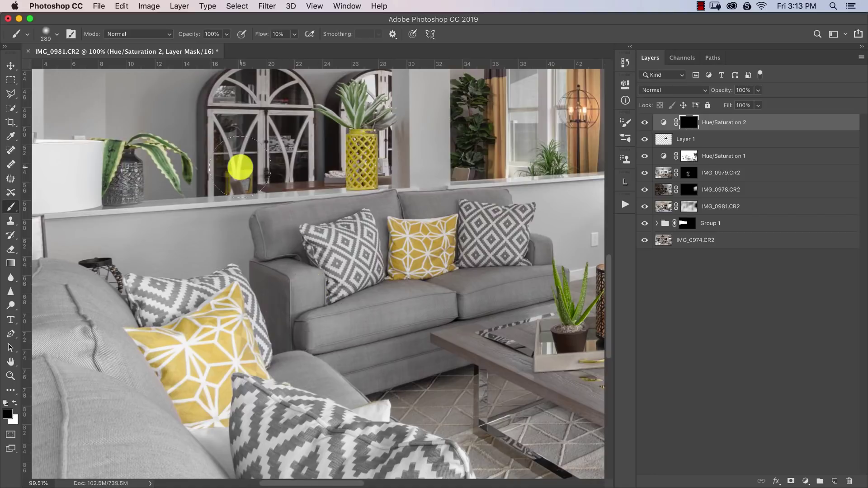
pyautogui.press('x')
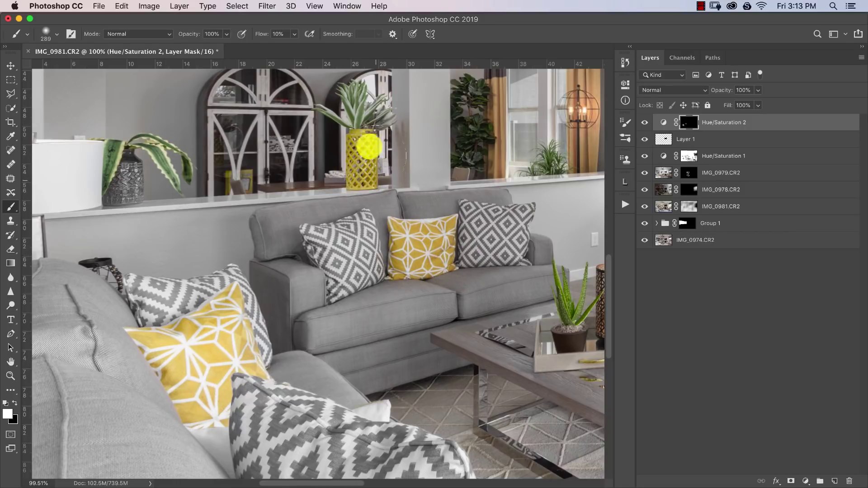
pyautogui.moveTo(364, 143)
pyautogui.mouseDown()
pyautogui.moveTo(349, 189)
pyautogui.moveTo(374, 156)
pyautogui.moveTo(363, 122)
pyautogui.mouseUp()
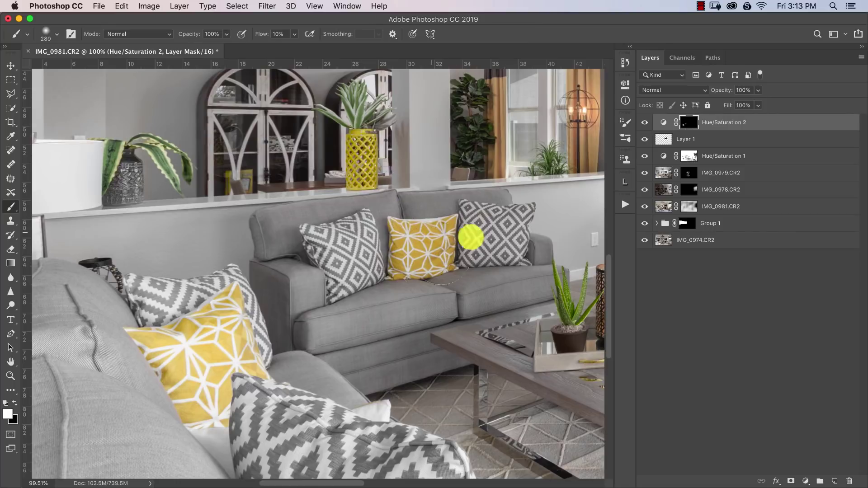
pyautogui.moveTo(497, 202); pyautogui.dragTo(294, 213)
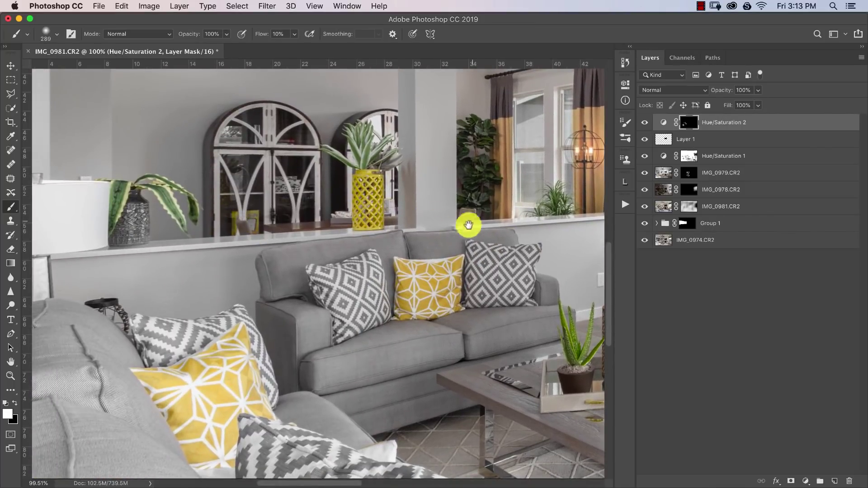
pyautogui.moveTo(466, 227); pyautogui.dragTo(294, 251)
pyautogui.moveTo(327, 184)
pyautogui.mouseDown()
pyautogui.moveTo(326, 204)
pyautogui.moveTo(304, 191)
pyautogui.moveTo(337, 269)
pyautogui.moveTo(338, 218)
pyautogui.moveTo(309, 179)
pyautogui.moveTo(309, 203)
pyautogui.moveTo(288, 190)
pyautogui.moveTo(221, 234)
pyautogui.moveTo(233, 278)
pyautogui.moveTo(234, 257)
pyautogui.moveTo(231, 281)
pyautogui.moveTo(239, 207)
pyautogui.moveTo(232, 231)
pyautogui.moveTo(419, 163)
pyautogui.moveTo(441, 196)
pyautogui.moveTo(404, 126)
pyautogui.mouseUp()
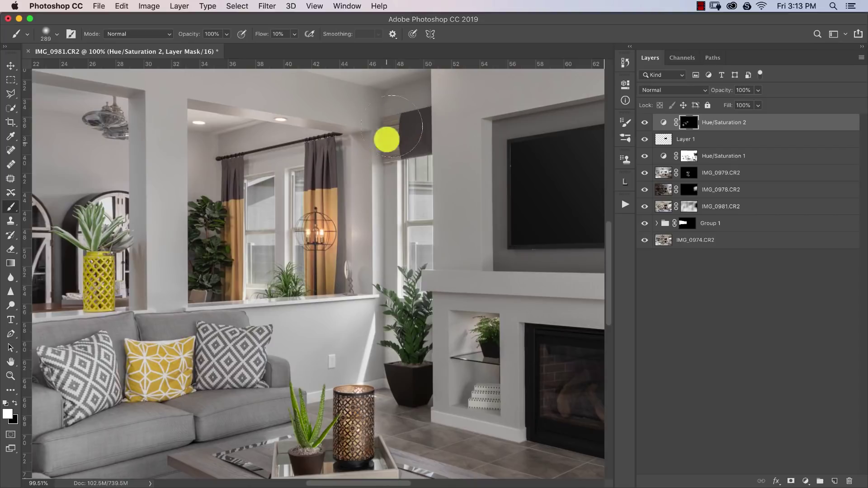
# Paint white on the Hue/Saturation 2 mask over the armchair's yellow pillow and the striped parts of the window valance
pyautogui.moveTo(507, 304)
pyautogui.mouseDown()
pyautogui.moveTo(214, 300)
pyautogui.moveTo(186, 285)
pyautogui.moveTo(497, 265)
pyautogui.moveTo(276, 266)
pyautogui.moveTo(222, 225)
pyautogui.moveTo(306, 266)
pyautogui.moveTo(288, 347)
pyautogui.moveTo(294, 359)
pyautogui.moveTo(317, 310)
pyautogui.moveTo(321, 362)
pyautogui.moveTo(373, 299)
pyautogui.moveTo(365, 343)
pyautogui.moveTo(383, 329)
pyautogui.moveTo(343, 299)
pyautogui.moveTo(333, 318)
pyautogui.moveTo(290, 275)
pyautogui.moveTo(300, 363)
pyautogui.mouseUp()
pyautogui.hscroll(10, 276, 266)
pyautogui.scroll(-3, 276, 266)
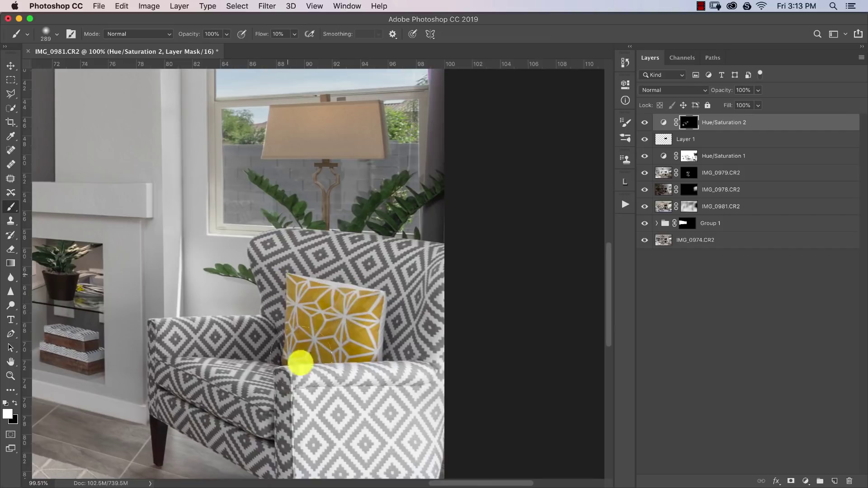
pyautogui.scroll(10, 341, 240)
pyautogui.hscroll(-3, 341, 240)
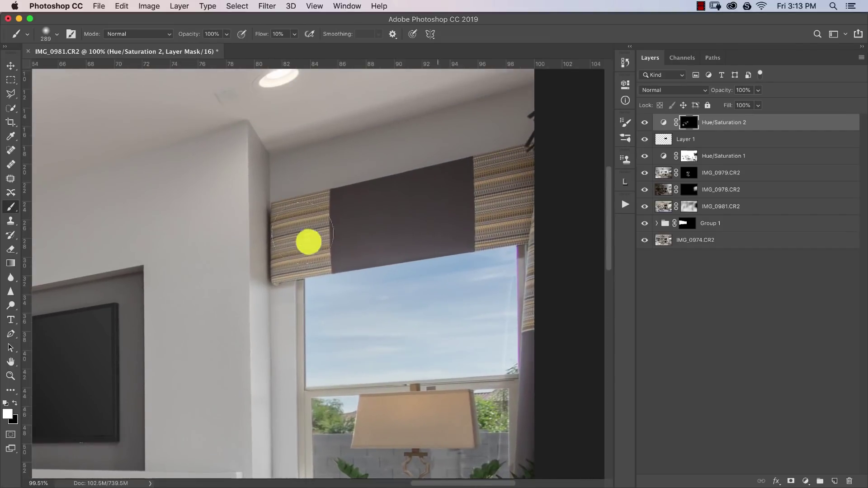
pyautogui.moveTo(309, 242)
pyautogui.mouseDown()
pyautogui.moveTo(277, 275)
pyautogui.moveTo(291, 232)
pyautogui.moveTo(286, 210)
pyautogui.moveTo(549, 187)
pyautogui.moveTo(516, 225)
pyautogui.moveTo(561, 229)
pyautogui.moveTo(525, 332)
pyautogui.moveTo(558, 226)
pyautogui.moveTo(496, 181)
pyautogui.moveTo(603, 140)
pyautogui.moveTo(96, 438)
pyautogui.mouseUp()
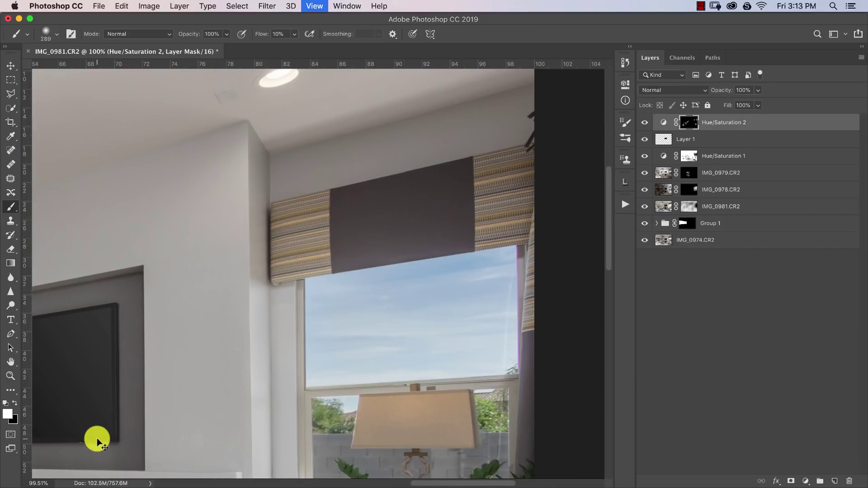
pyautogui.press('super+0')
pyautogui.press('z')
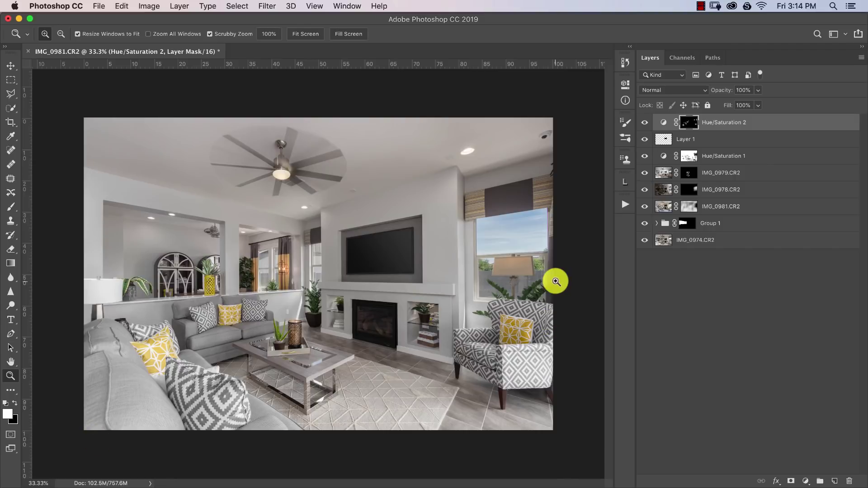
# Create a new layer on top and set the Spot Healing Brush to 15% spacing, sampling all layers
pyautogui.press('super+alt+shift+n')
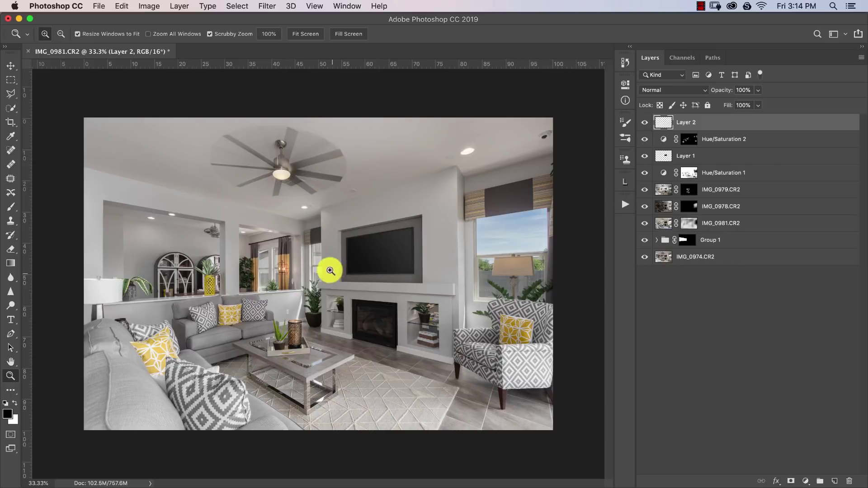
pyautogui.moveTo(294, 202); pyautogui.dragTo(326, 209)
pyautogui.press('super+r')
pyautogui.press('j')
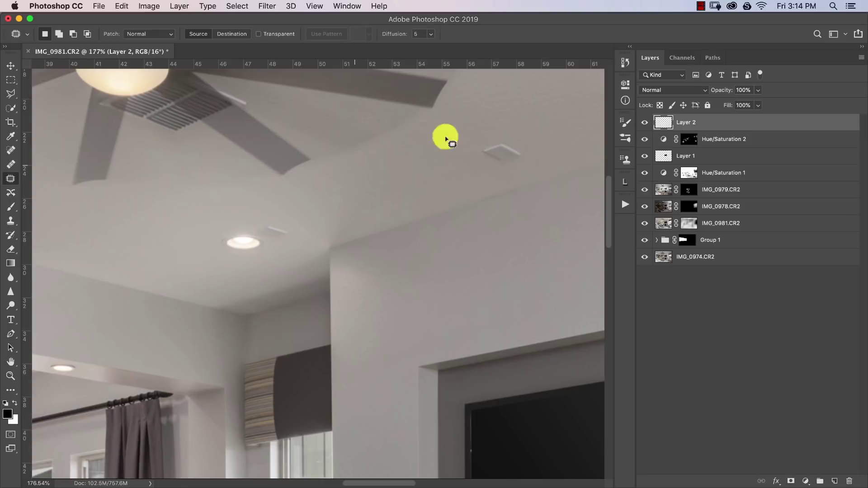
pyautogui.click(18, 165)
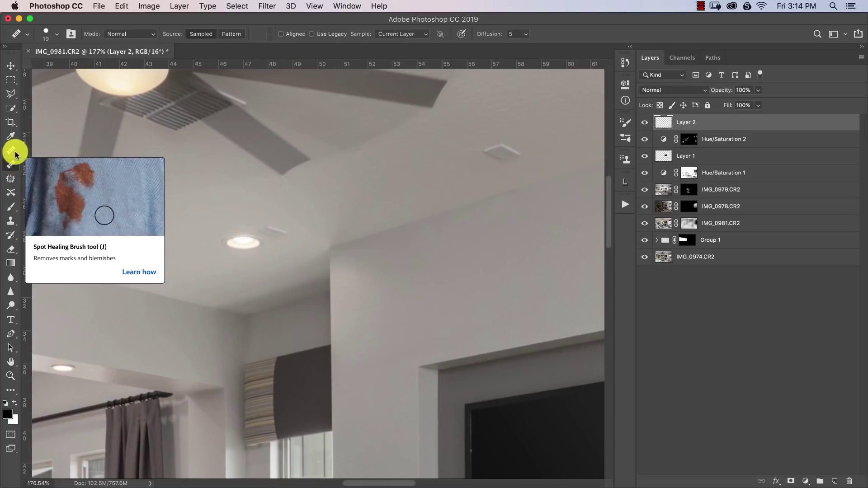
pyautogui.click(13, 153)
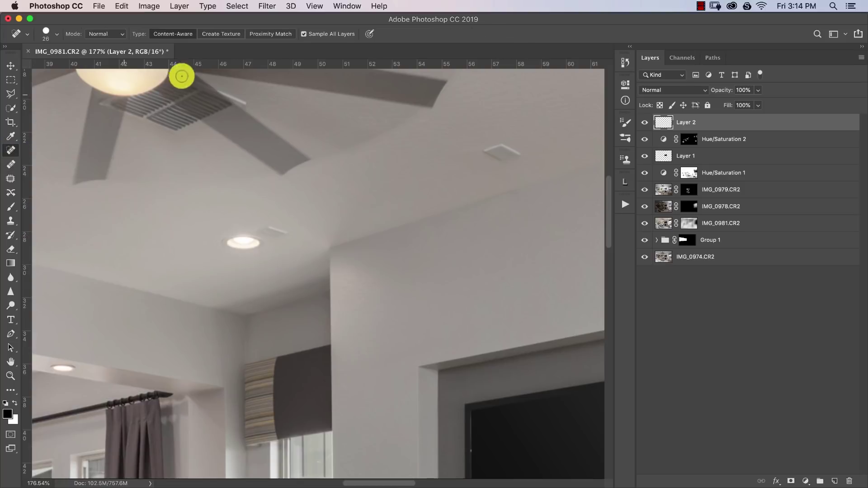
pyautogui.click(47, 37)
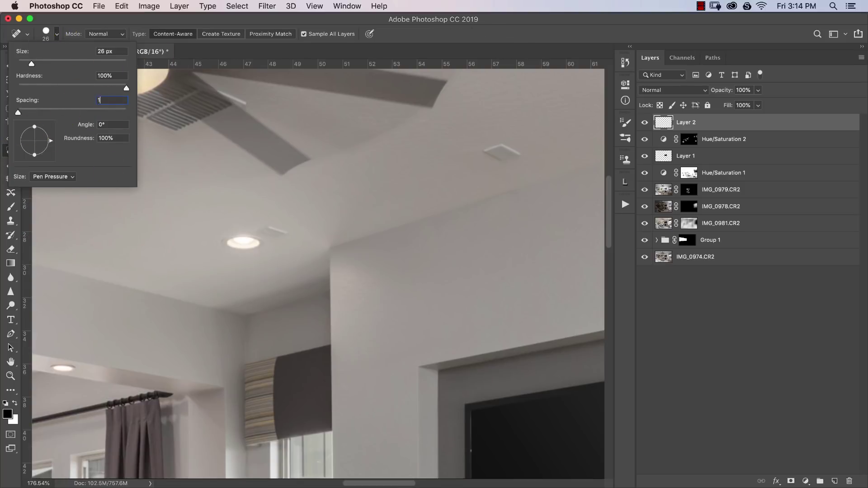
pyautogui.write('15')
pyautogui.press('Return')
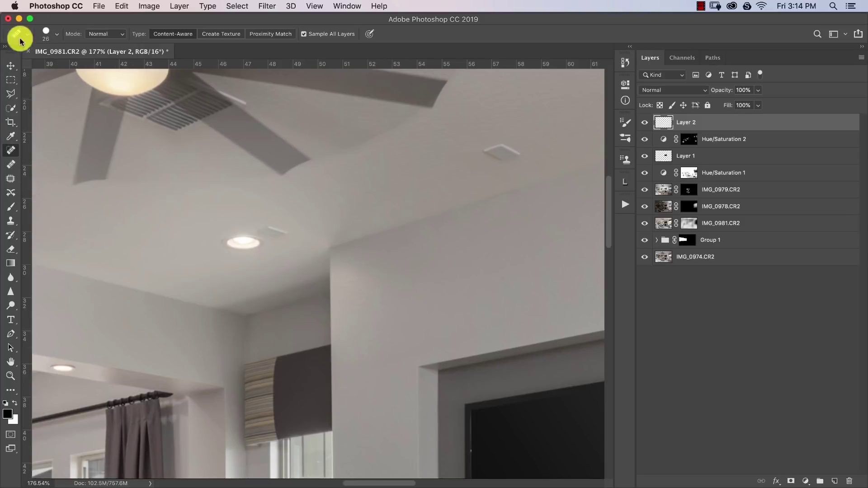
pyautogui.click(45, 33)
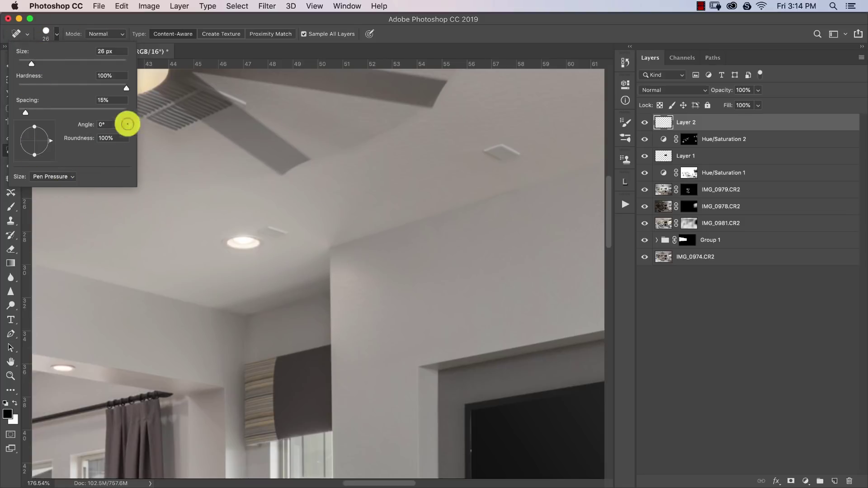
pyautogui.click(56, 38)
# Heal away the small ceiling plate beside the recessed light and the diamond-shaped plate above the TV wall on Layer 2
pyautogui.press('z')
pyautogui.click(273, 233)
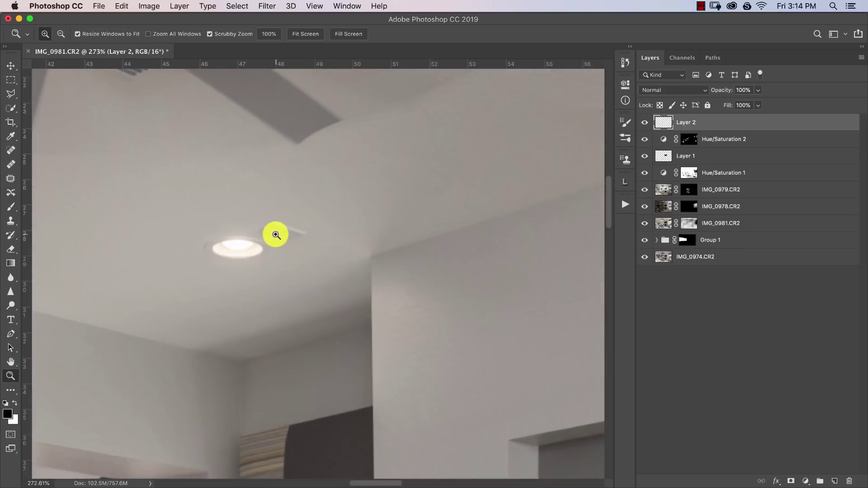
pyautogui.press('j')
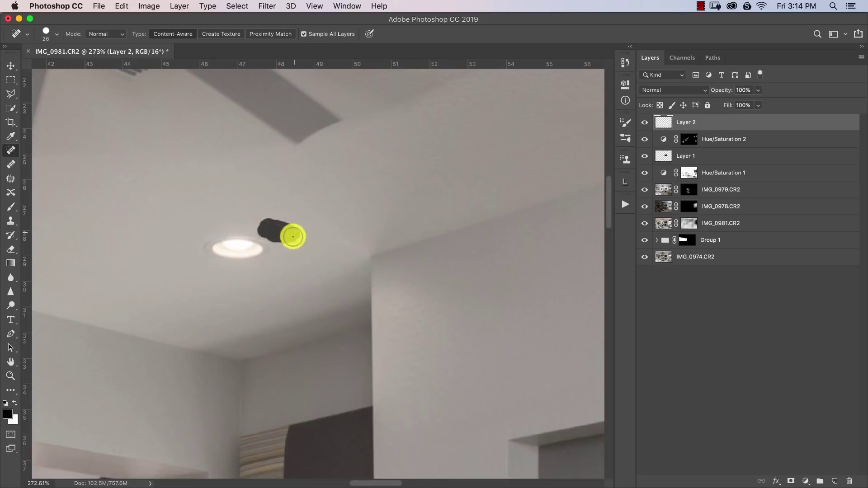
pyautogui.moveTo(293, 237); pyautogui.dragTo(317, 233)
pyautogui.hscroll(10, 479, 237)
pyautogui.scroll(2, 231, 291)
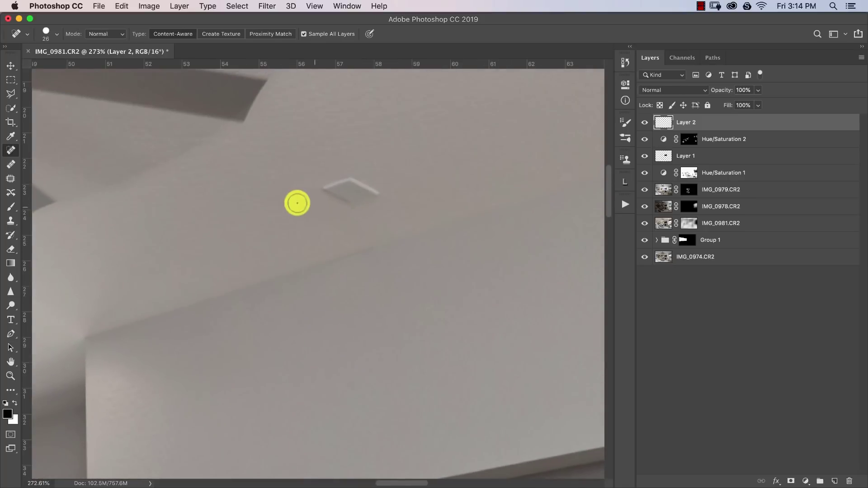
pyautogui.moveTo(319, 190)
pyautogui.mouseDown()
pyautogui.moveTo(364, 185)
pyautogui.moveTo(374, 197)
pyautogui.moveTo(340, 192)
pyautogui.mouseUp()
# Heal away the grey rectangular ceiling patch near the large recessed light above the wall corner
pyautogui.hscroll(5, 199, 259)
pyautogui.scroll(5, 378, 205)
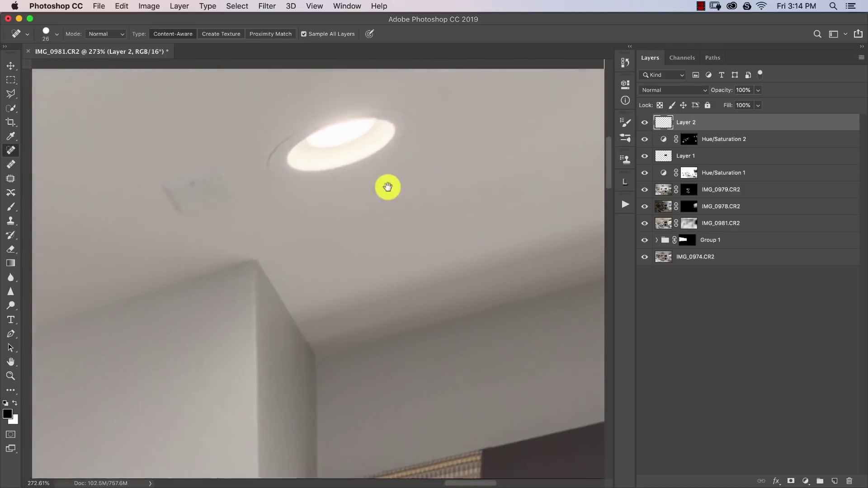
pyautogui.scroll(3, 370, 194)
pyautogui.hscroll(-1, 370, 194)
pyautogui.press('super+r')
pyautogui.moveTo(155, 231)
pyautogui.mouseDown()
pyautogui.moveTo(172, 226)
pyautogui.moveTo(159, 246)
pyautogui.moveTo(180, 237)
pyautogui.moveTo(174, 248)
pyautogui.moveTo(209, 241)
pyautogui.moveTo(191, 215)
pyautogui.moveTo(150, 250)
pyautogui.moveTo(167, 262)
pyautogui.moveTo(210, 240)
pyautogui.mouseUp()
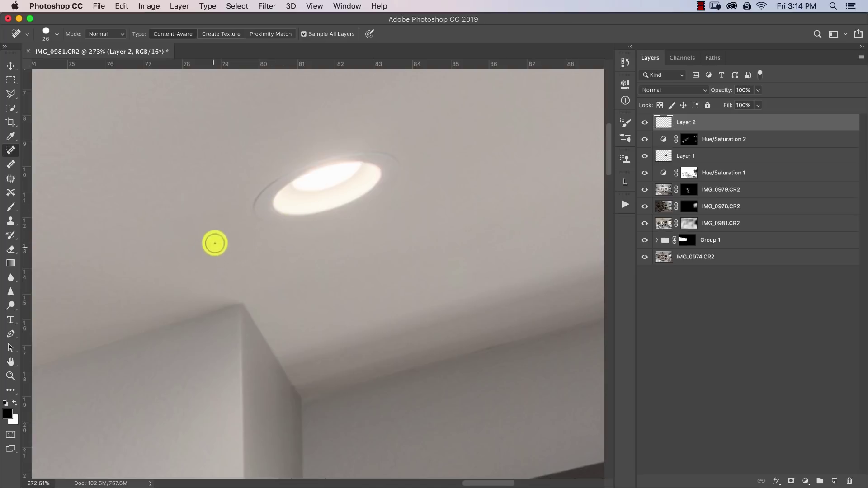
pyautogui.press('super+0')
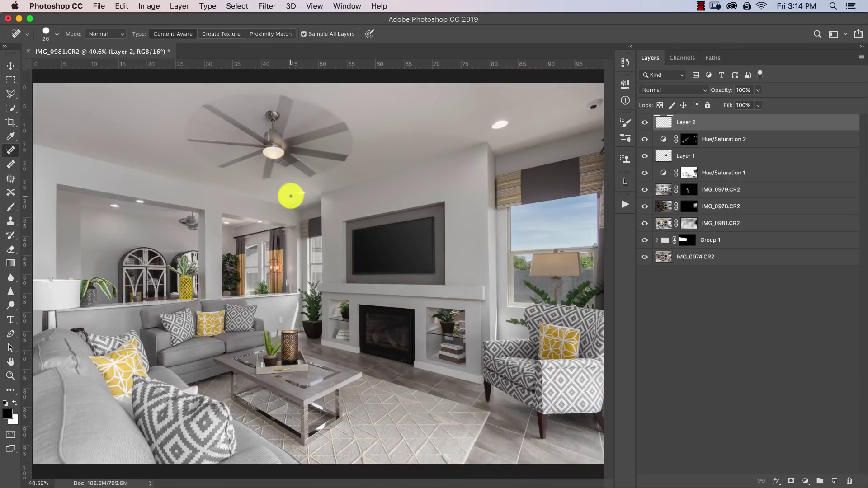
# Remove the security camera from the ceiling at the image's right edge with a larger Spot Healing Brush
pyautogui.press('z')
pyautogui.moveTo(549, 121); pyautogui.dragTo(602, 121)
pyautogui.moveTo(375, 163); pyautogui.dragTo(529, 180)
pyautogui.press('j')
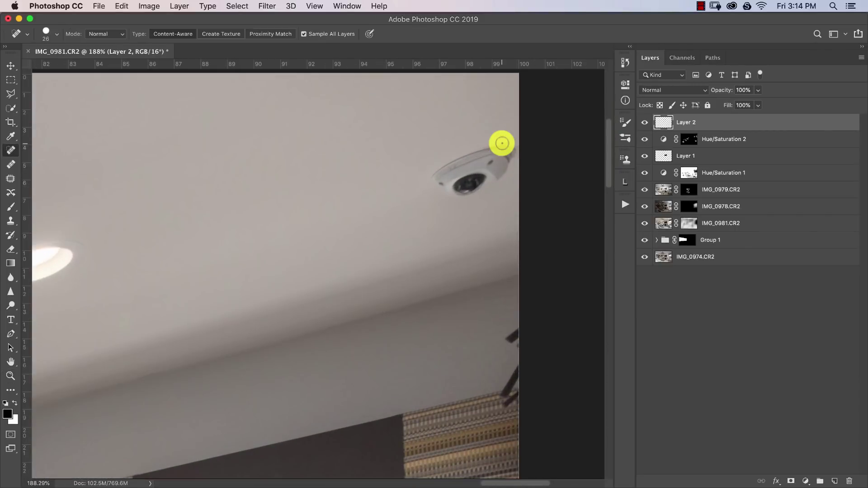
pyautogui.moveTo(458, 189); pyautogui.dragTo(500, 196)
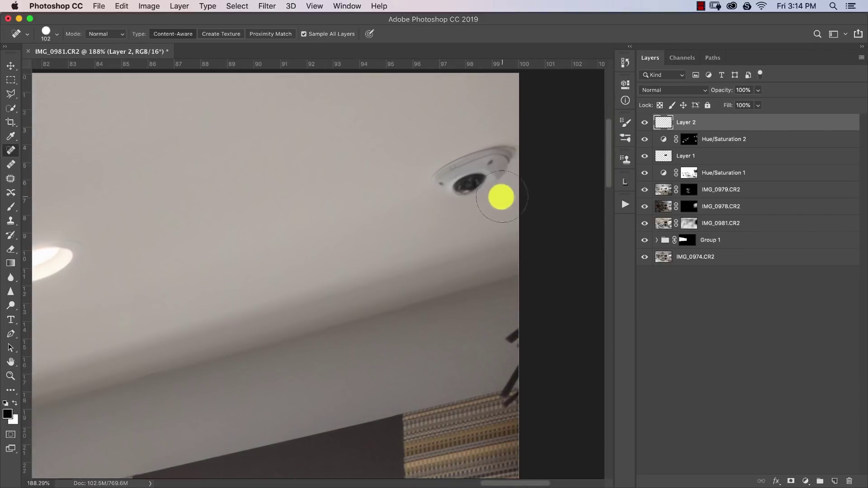
pyautogui.moveTo(467, 167); pyautogui.dragTo(441, 169)
pyautogui.moveTo(457, 157)
pyautogui.mouseDown()
pyautogui.moveTo(438, 168)
pyautogui.moveTo(484, 155)
pyautogui.moveTo(461, 180)
pyautogui.moveTo(494, 175)
pyautogui.moveTo(517, 149)
pyautogui.moveTo(470, 155)
pyautogui.moveTo(434, 183)
pyautogui.moveTo(453, 197)
pyautogui.moveTo(545, 188)
pyautogui.mouseUp()
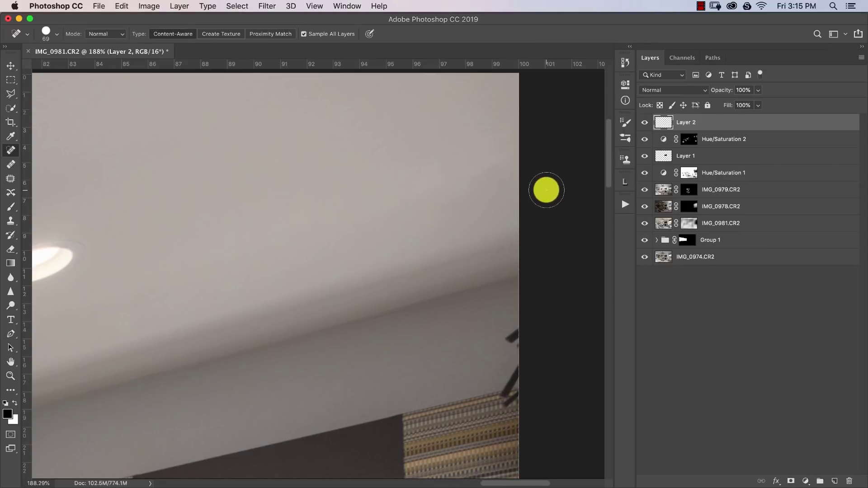
pyautogui.press('super+0')
pyautogui.press('z')
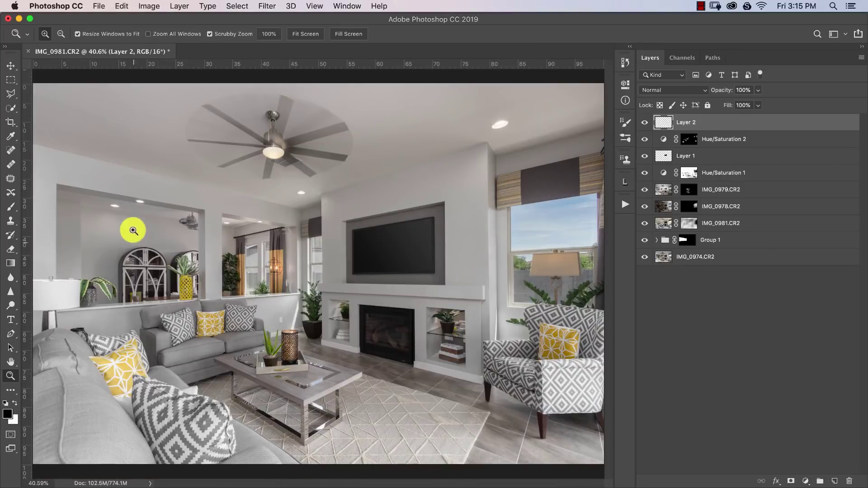
# Heal away the small white wall plate above the lampshade, beside the striped-leaf plant, with the Spot Healing Brush
pyautogui.moveTo(67, 277); pyautogui.dragTo(122, 288)
pyautogui.press('j')
pyautogui.hscroll(-5, 312, 261)
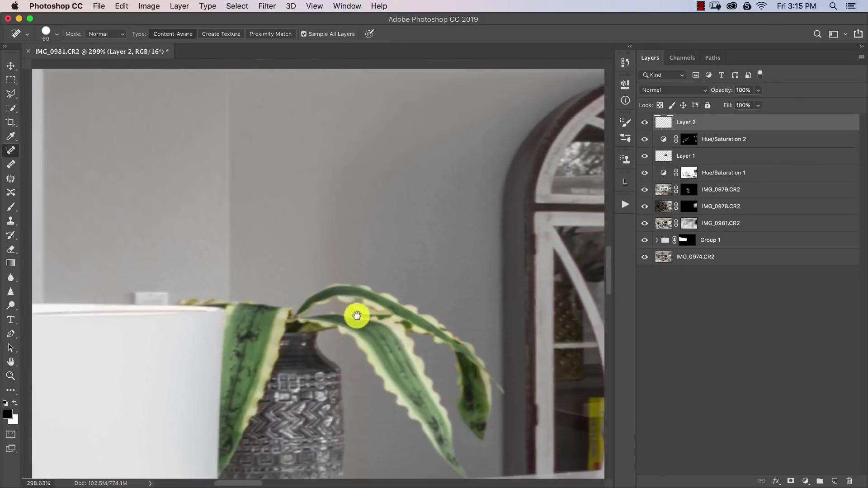
pyautogui.moveTo(274, 309); pyautogui.dragTo(291, 307)
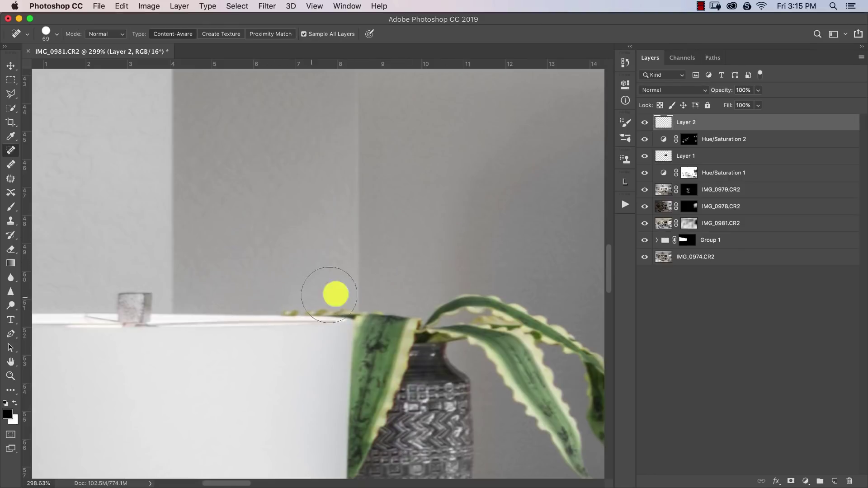
# Heal away the electrical outlet on the half wall beside the grey sofa
pyautogui.moveTo(410, 275); pyautogui.dragTo(272, 322)
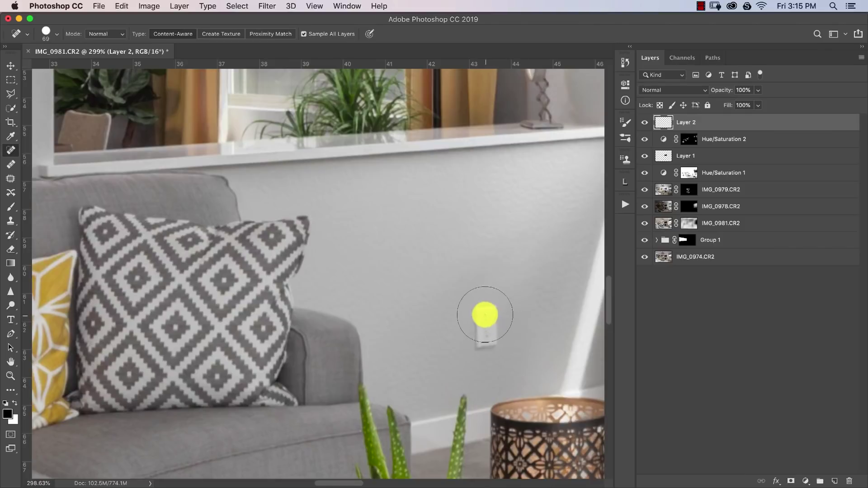
pyautogui.moveTo(484, 314)
pyautogui.mouseDown()
pyautogui.moveTo(485, 344)
pyautogui.moveTo(492, 310)
pyautogui.moveTo(501, 304)
pyautogui.moveTo(124, 271)
pyautogui.mouseUp()
pyautogui.moveTo(513, 285); pyautogui.dragTo(429, 264)
pyautogui.hscroll(15, 239, 252)
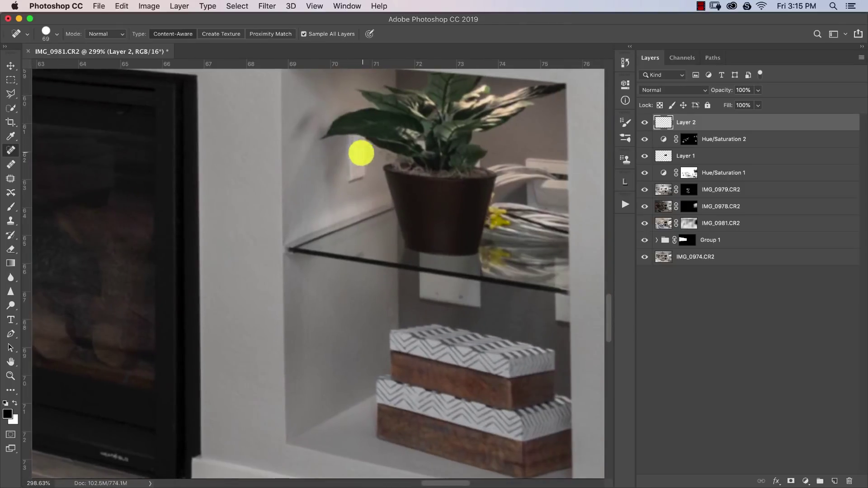
# Heal away the outlet beside the potted plant in the shelf niche right of the fireplace, using a Spot Healing Brush of size 43
pyautogui.moveTo(361, 154)
pyautogui.mouseDown()
pyautogui.moveTo(349, 164)
pyautogui.moveTo(360, 164)
pyautogui.mouseUp()
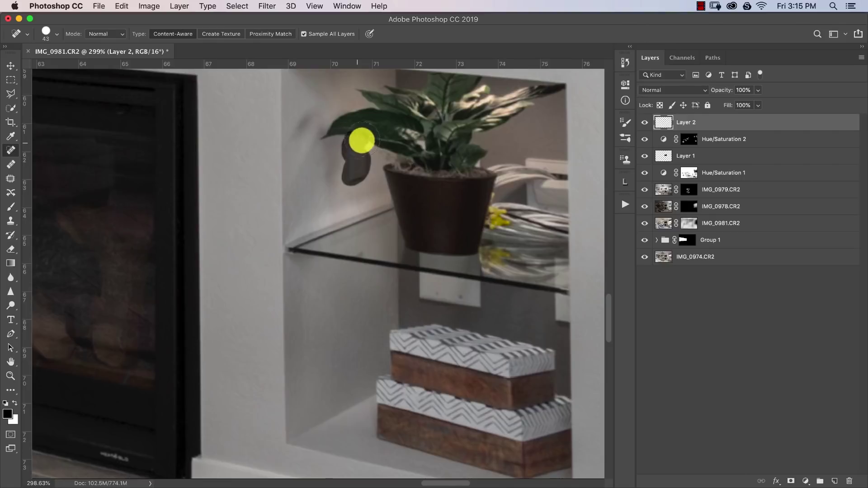
pyautogui.moveTo(347, 149); pyautogui.dragTo(348, 151)
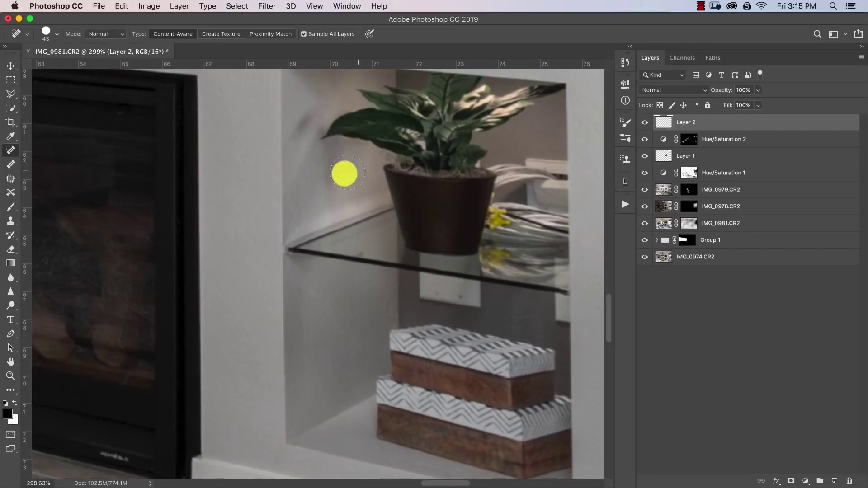
pyautogui.moveTo(478, 122); pyautogui.dragTo(442, 131)
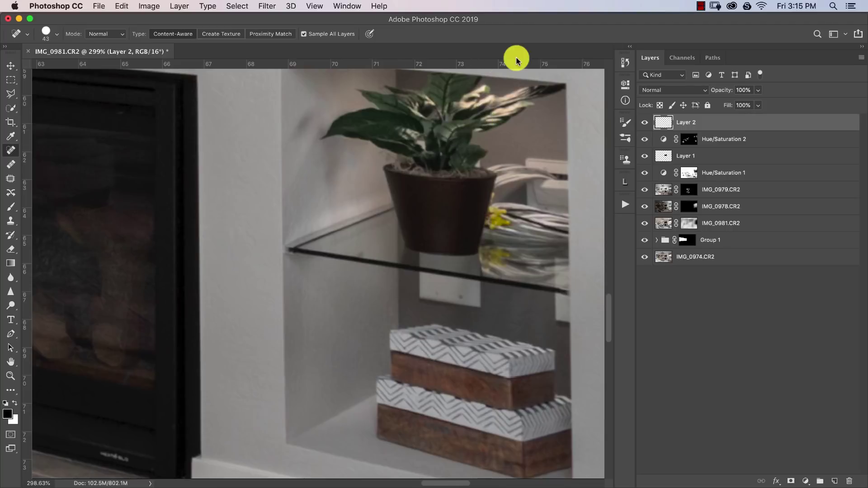
# Examine the shelf niche, the TV and its surrounding wall for remaining distractions
pyautogui.press('z')
pyautogui.hscroll(5, 452, 291)
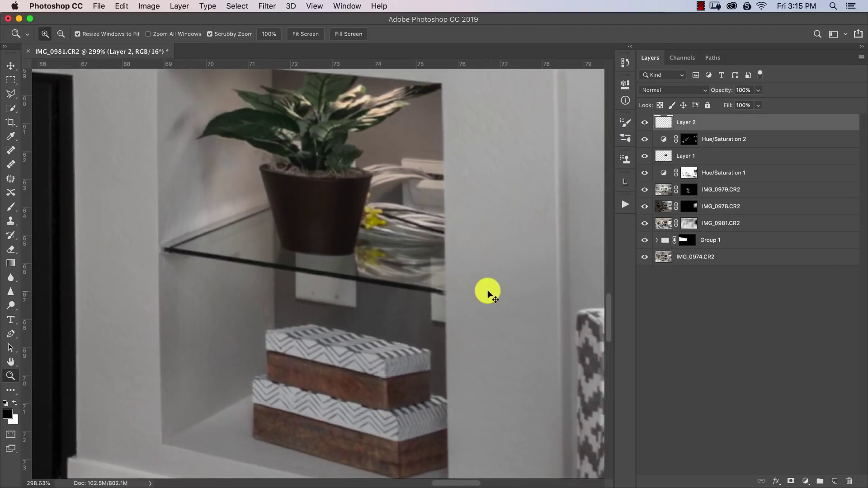
pyautogui.press('super+minus')
pyautogui.press('super+minus')
pyautogui.press('super+minus')
pyautogui.press('super+minus')
pyautogui.press('super+minus')
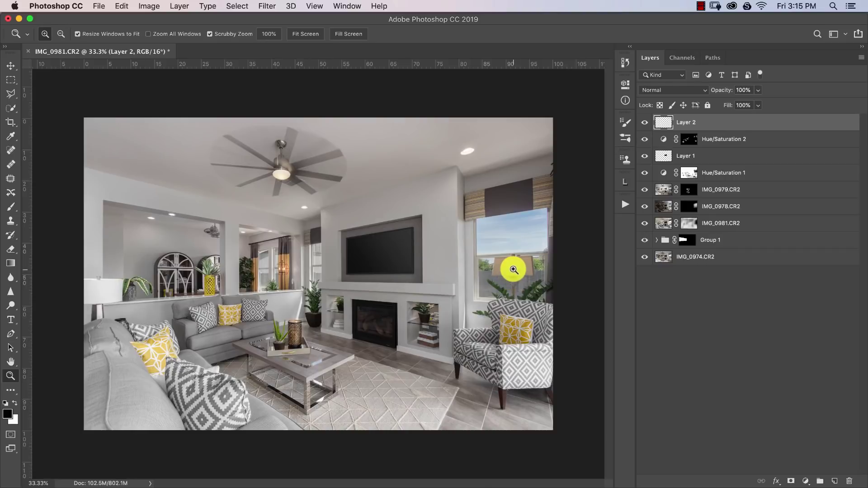
pyautogui.moveTo(345, 239); pyautogui.dragTo(415, 256)
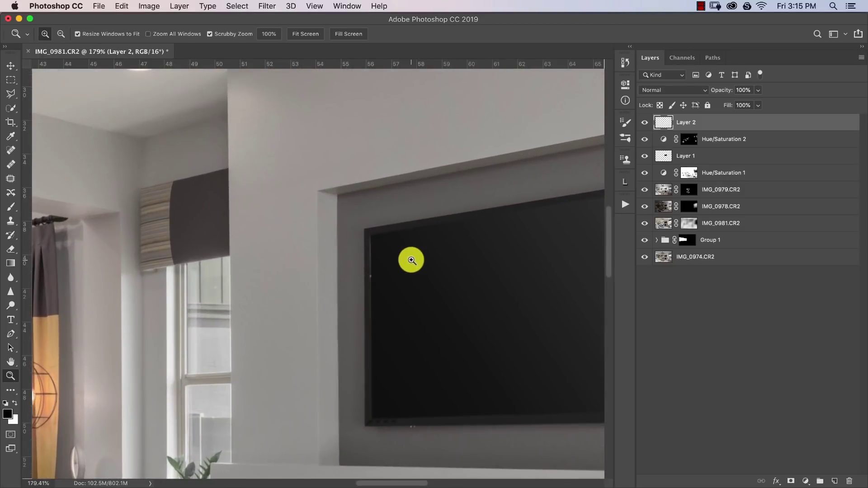
pyautogui.press('j')
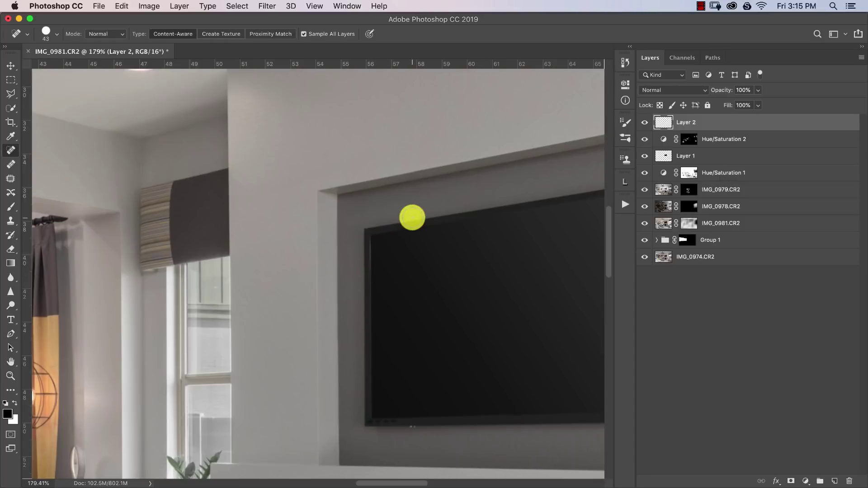
pyautogui.press('super+minus')
pyautogui.press('super+minus')
pyautogui.press('super+minus')
pyautogui.press('super+minus')
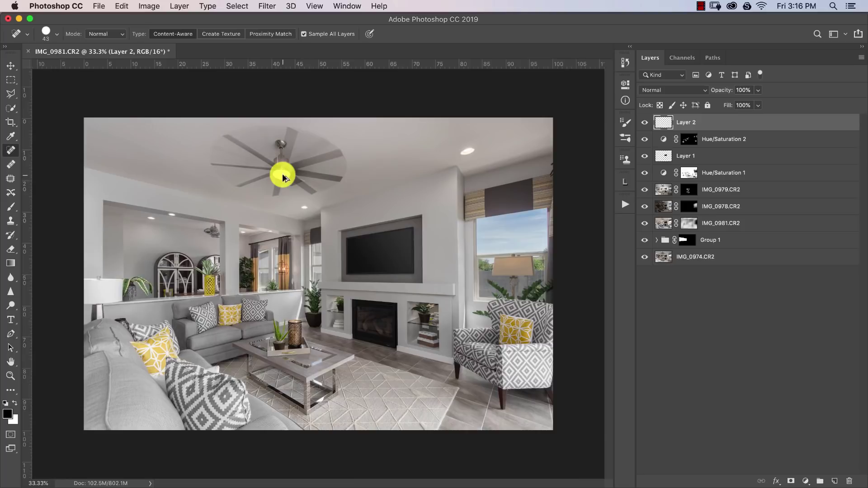
# Stamp all visible layers into a new top layer and remove the ceiling fan with the Patch tool in Source mode
pyautogui.press('super+alt+shift+e')
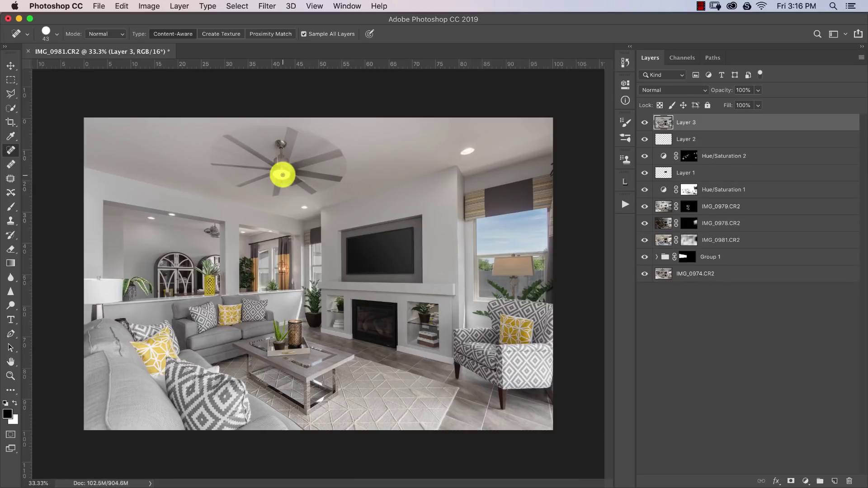
pyautogui.press('z')
pyautogui.moveTo(294, 132)
pyautogui.mouseDown()
pyautogui.moveTo(316, 150)
pyautogui.moveTo(386, 155)
pyautogui.mouseUp()
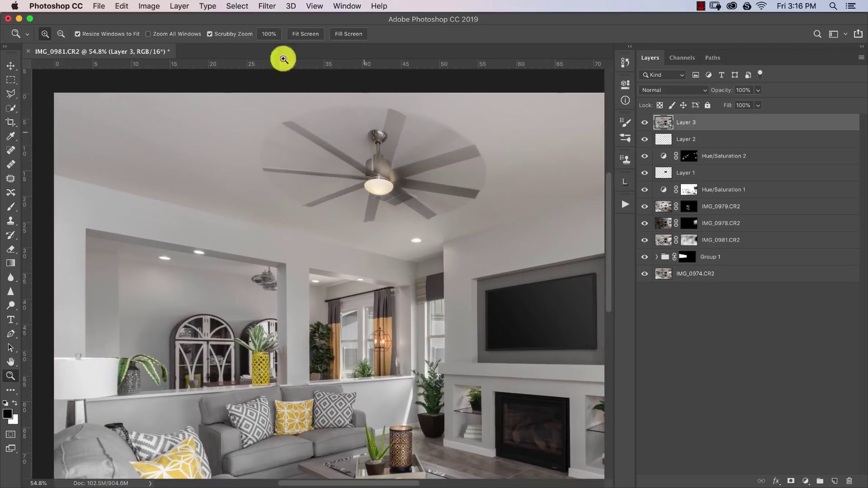
pyautogui.click(14, 179)
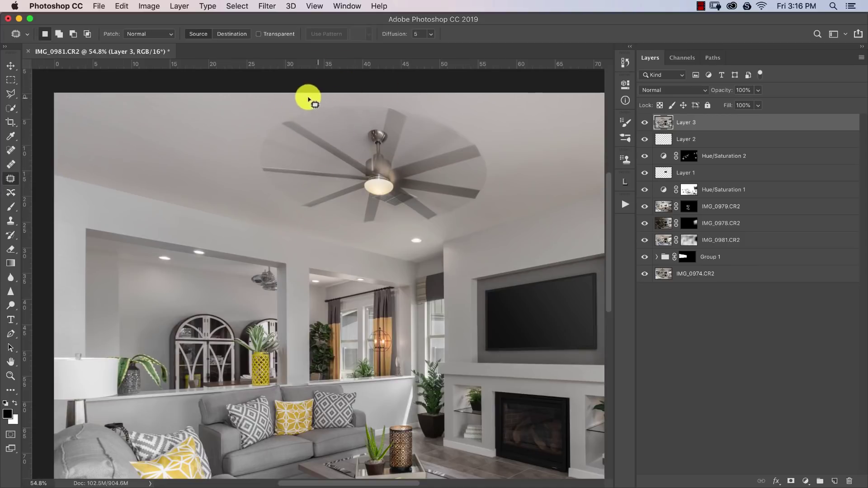
pyautogui.moveTo(306, 97)
pyautogui.mouseDown()
pyautogui.moveTo(272, 112)
pyautogui.moveTo(255, 196)
pyautogui.moveTo(327, 233)
pyautogui.moveTo(383, 235)
pyautogui.moveTo(489, 211)
pyautogui.moveTo(507, 162)
pyautogui.moveTo(430, 81)
pyautogui.moveTo(267, 81)
pyautogui.mouseUp()
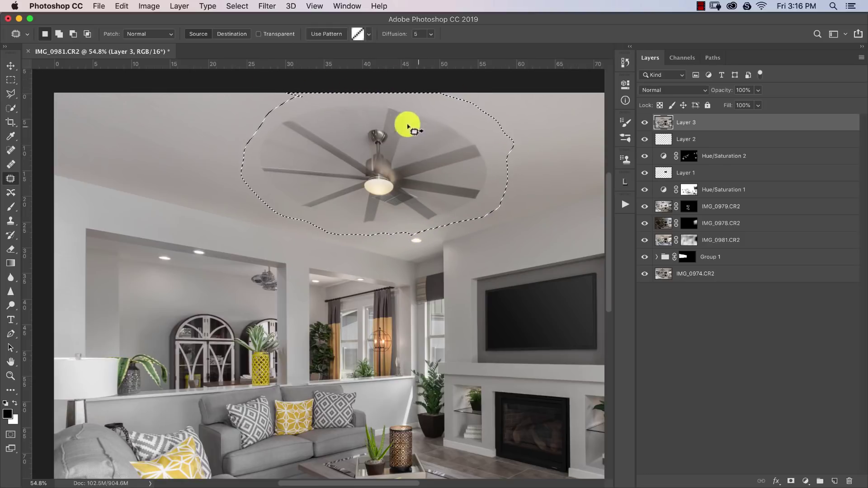
pyautogui.moveTo(392, 141); pyautogui.dragTo(420, 151)
pyautogui.hotkey('ctrl', 'd')
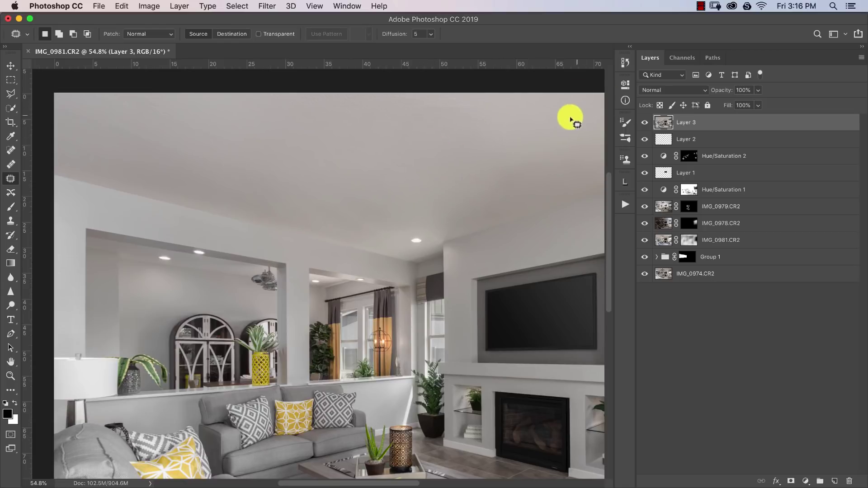
# Patch the uneven ceiling areas where the fan was, trying clean ceiling as the source and clearing the selection
pyautogui.moveTo(426, 93)
pyautogui.mouseDown()
pyautogui.moveTo(416, 116)
pyautogui.moveTo(467, 91)
pyautogui.moveTo(451, 102)
pyautogui.mouseUp()
pyautogui.press('super+d')
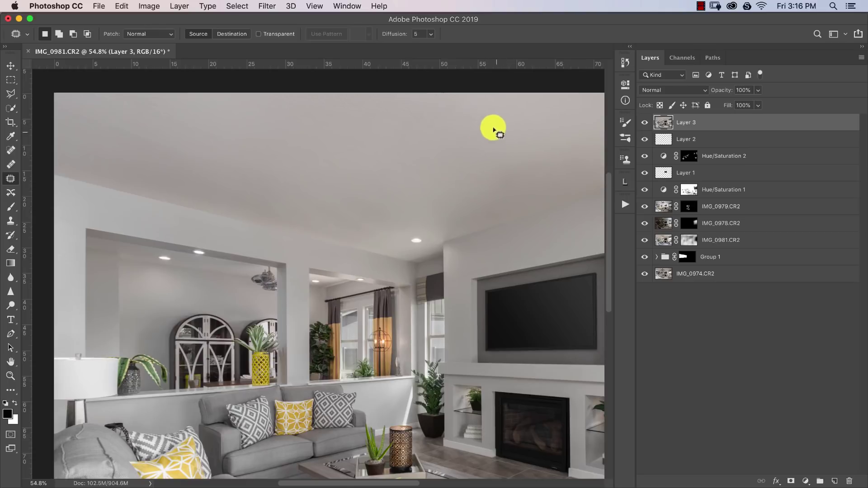
pyautogui.moveTo(332, 211)
pyautogui.mouseDown()
pyautogui.moveTo(365, 245)
pyautogui.moveTo(384, 235)
pyautogui.moveTo(354, 211)
pyautogui.moveTo(389, 155)
pyautogui.moveTo(398, 193)
pyautogui.mouseUp()
pyautogui.press('super+d')
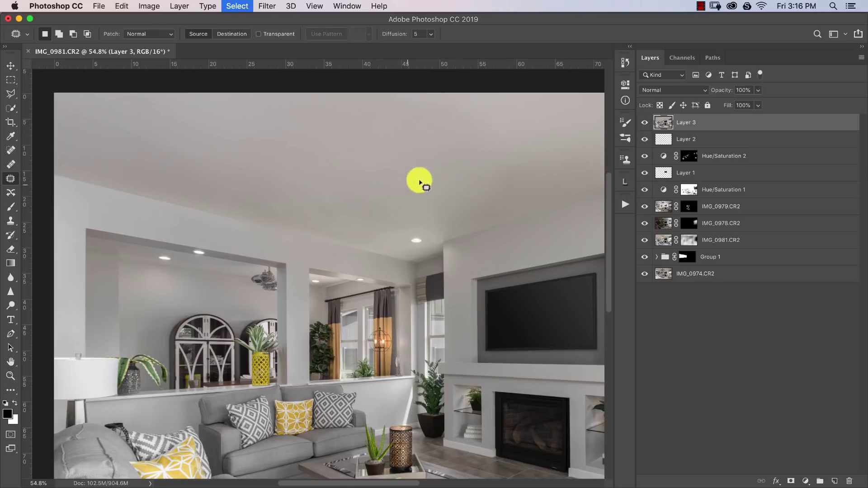
pyautogui.press('super+z')
pyautogui.press('super+d')
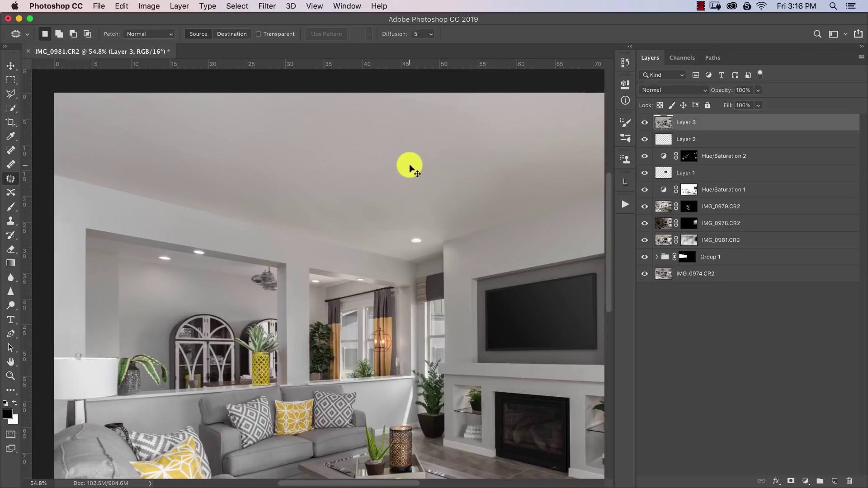
# Start a Pen tool path at the image's left edge, following the ceiling line above the openings to the room's far corner
pyautogui.press('z')
pyautogui.press('super+0')
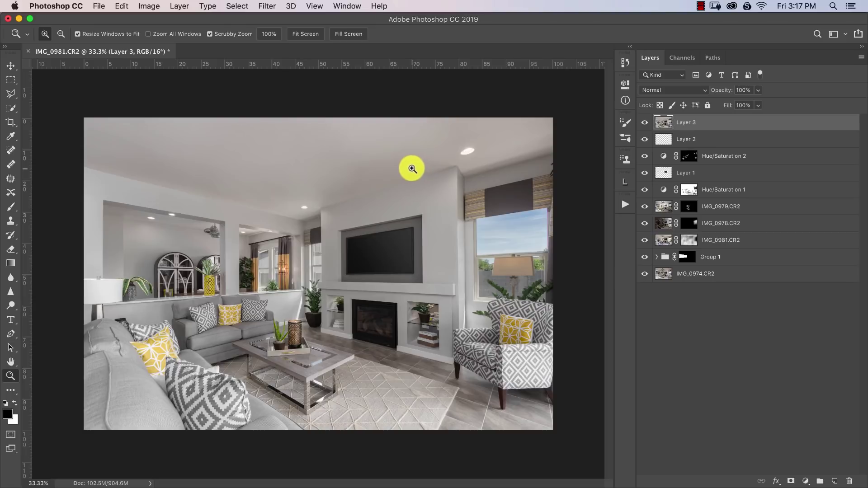
pyautogui.moveTo(171, 190); pyautogui.dragTo(190, 220)
pyautogui.press('p')
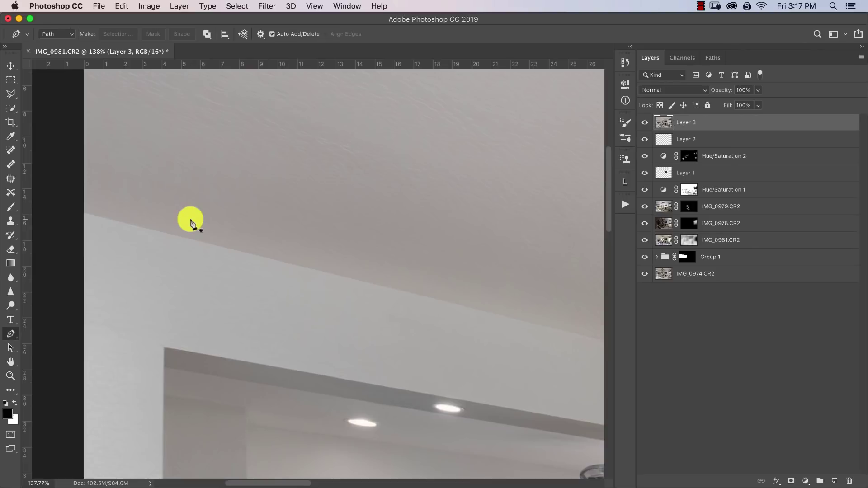
pyautogui.click(82, 213)
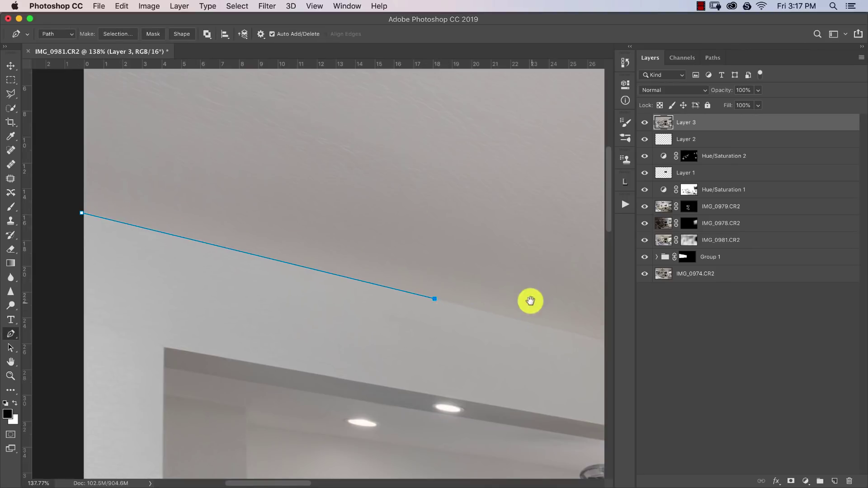
pyautogui.moveTo(529, 300); pyautogui.dragTo(135, 248)
pyautogui.click(336, 325)
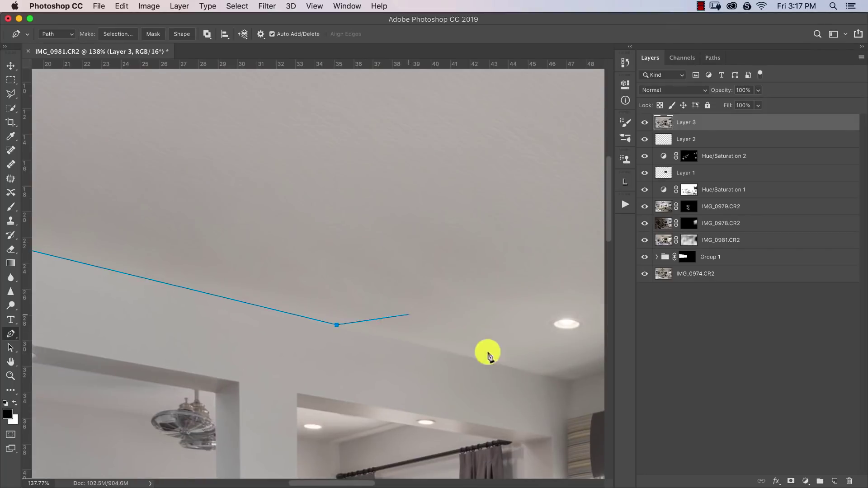
pyautogui.click(569, 383)
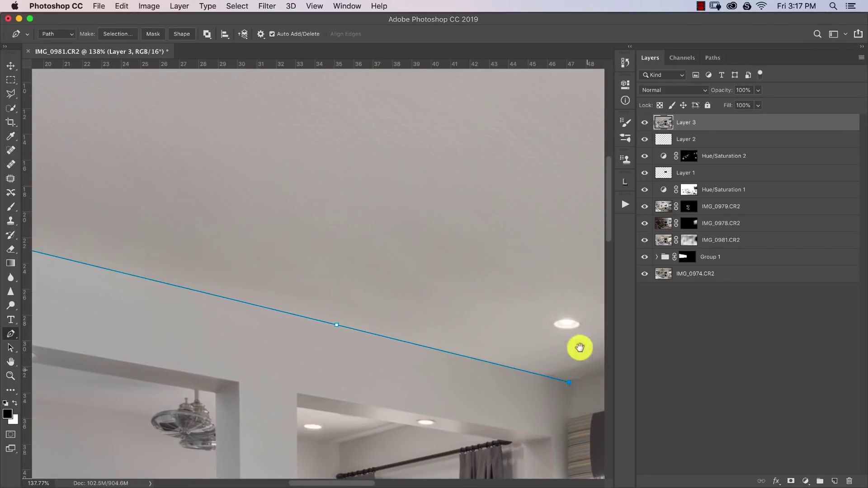
# Continue the path along the ceiling line around the TV wall to the inner corner beside the window valance
pyautogui.moveTo(577, 347); pyautogui.dragTo(158, 322)
pyautogui.click(207, 340)
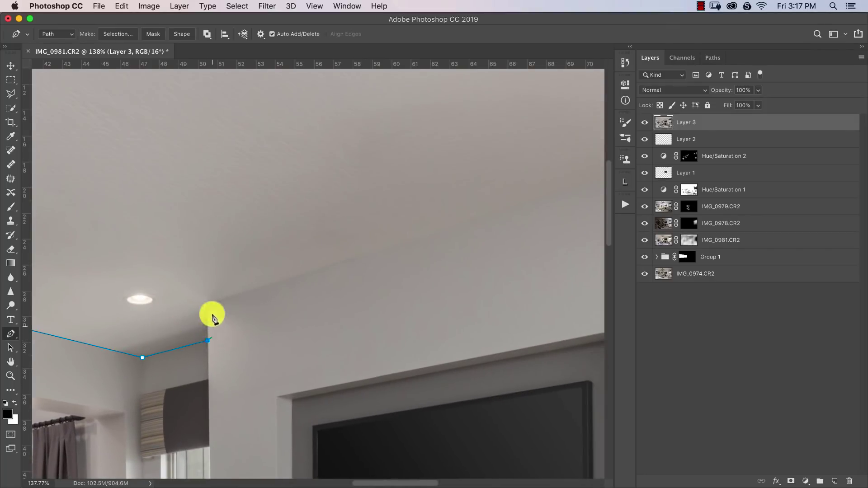
pyautogui.click(207, 303)
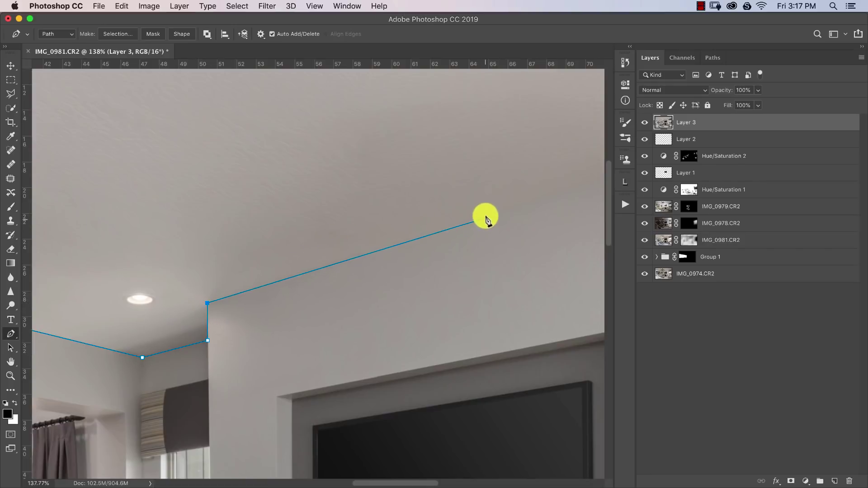
pyautogui.click(500, 213)
pyautogui.moveTo(529, 197); pyautogui.dragTo(319, 268)
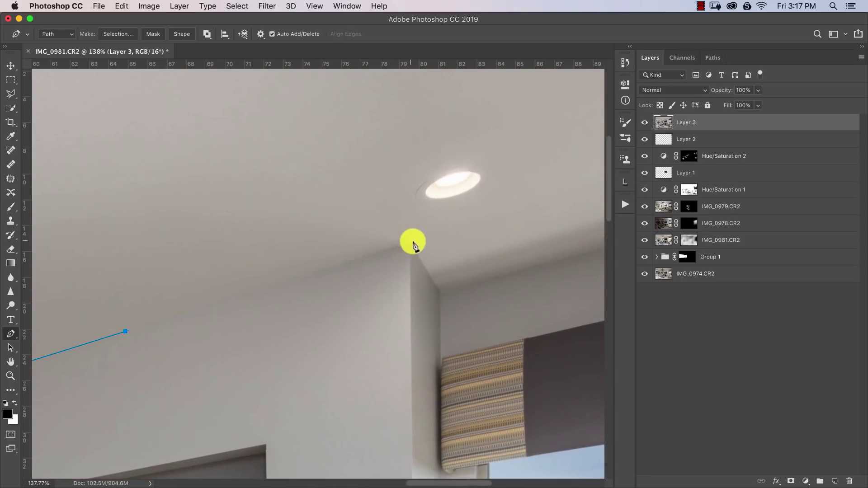
pyautogui.click(410, 243)
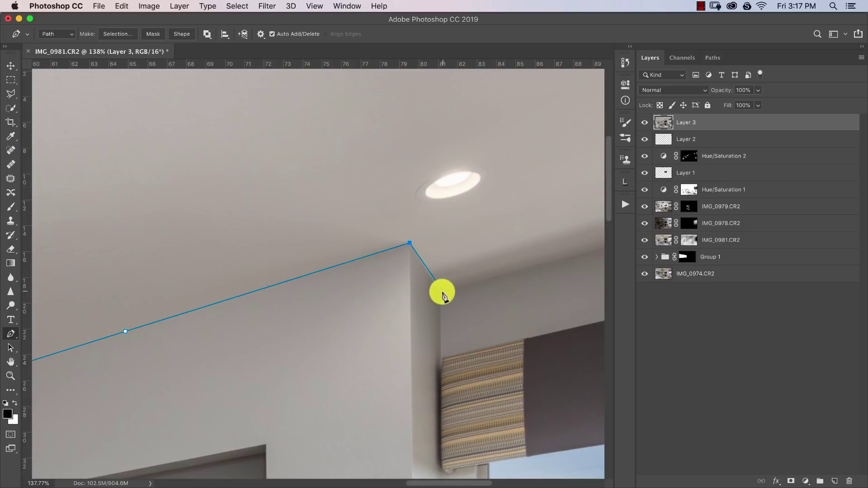
pyautogui.click(440, 292)
# Extend the path past the image's right edge and close it above the image so it encloses the whole ceiling
pyautogui.moveTo(519, 252); pyautogui.dragTo(240, 331)
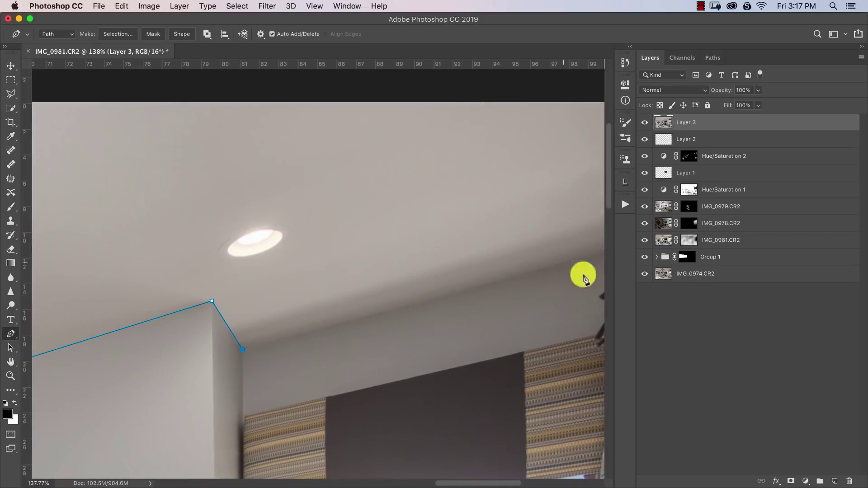
pyautogui.moveTo(582, 275); pyautogui.dragTo(385, 346)
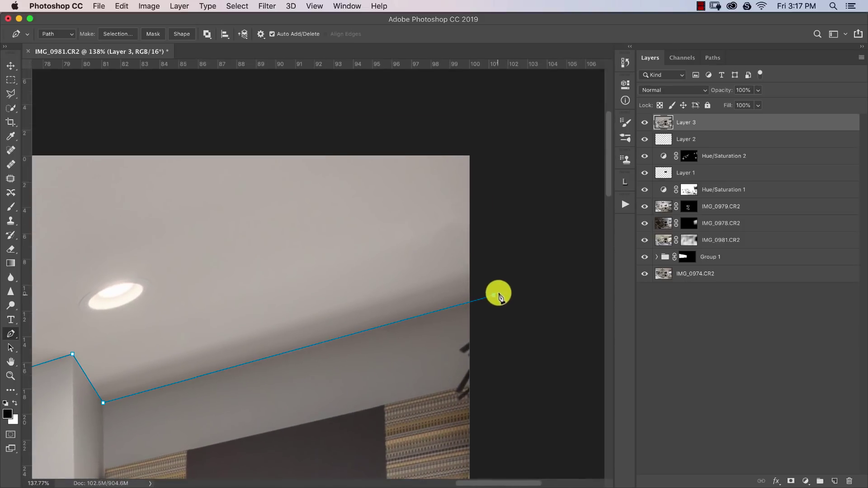
pyautogui.click(500, 293)
pyautogui.scroll(-5, 500, 293)
pyautogui.click(488, 107)
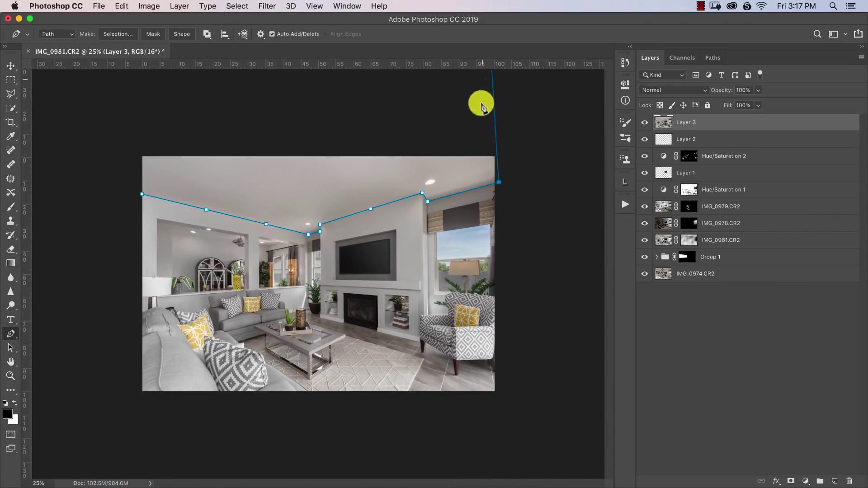
pyautogui.click(113, 141)
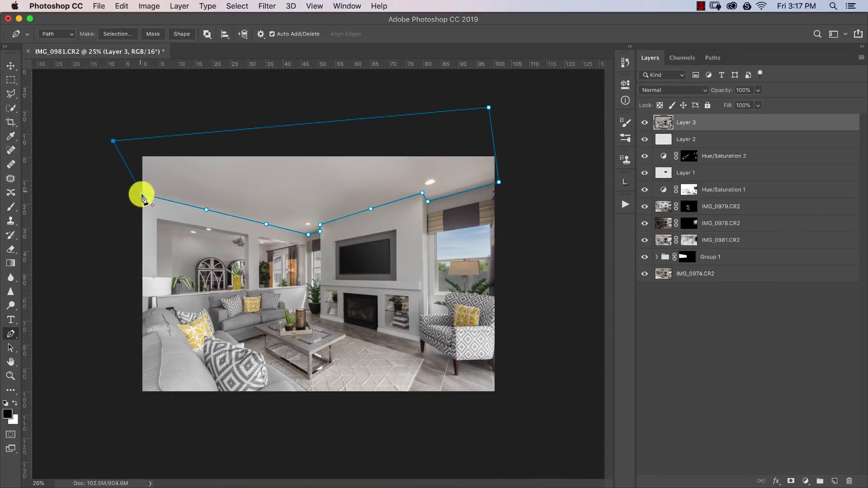
pyautogui.click(142, 195)
# Add a closed Pen tool subpath around the back-room ceiling strip visible through the large wall opening, following its stepped corner
pyautogui.press('z')
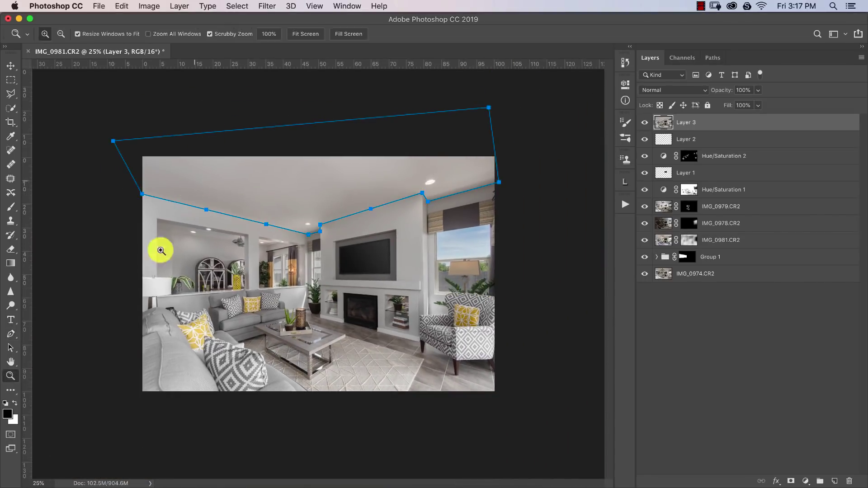
pyautogui.moveTo(151, 240); pyautogui.dragTo(210, 237)
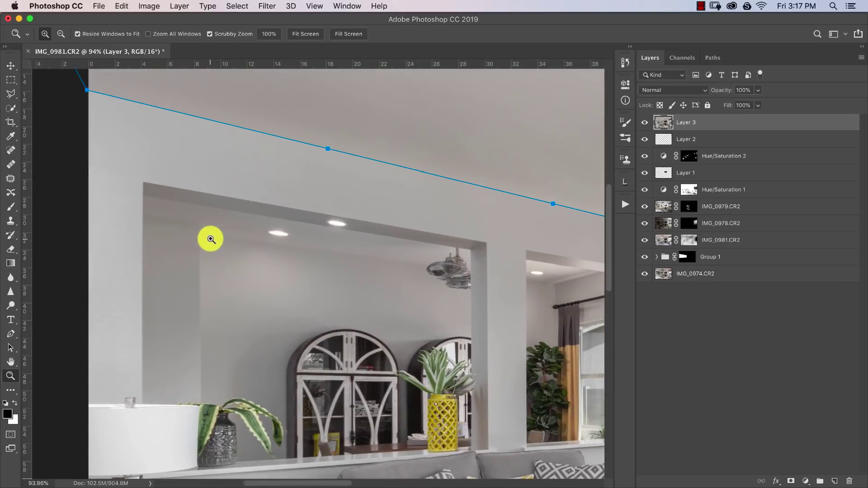
pyautogui.press('p')
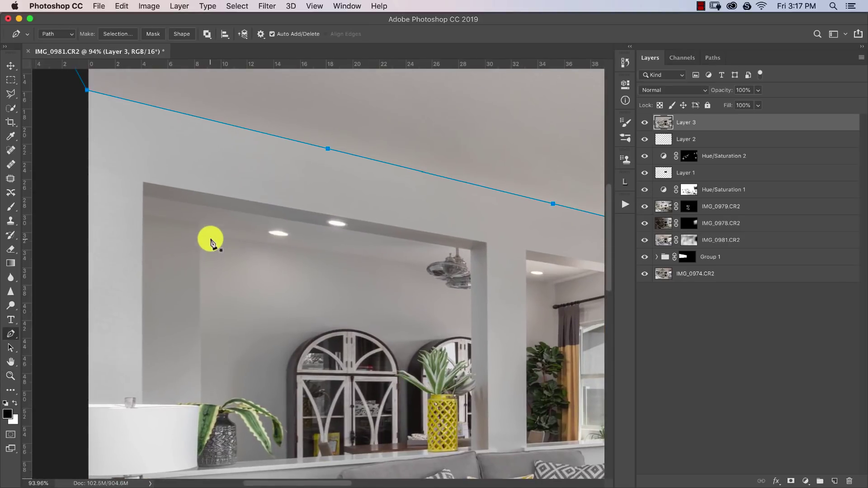
pyautogui.click(143, 197)
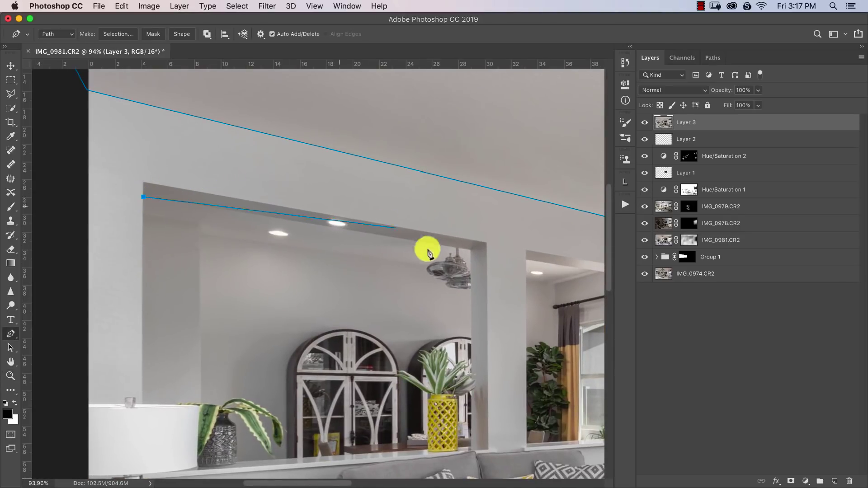
pyautogui.click(471, 250)
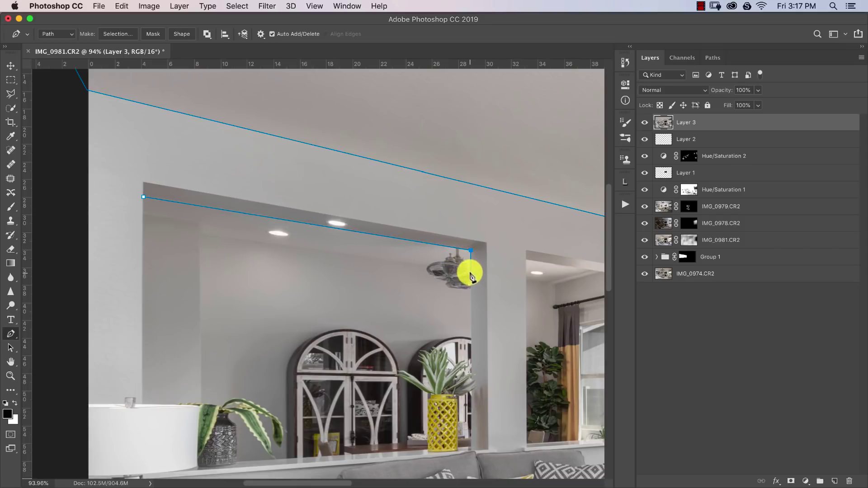
pyautogui.click(471, 272)
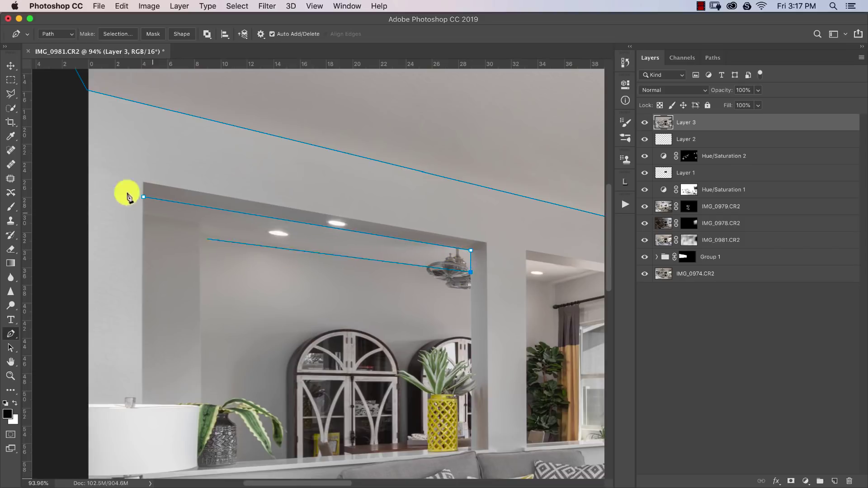
pyautogui.click(199, 234)
pyautogui.click(201, 223)
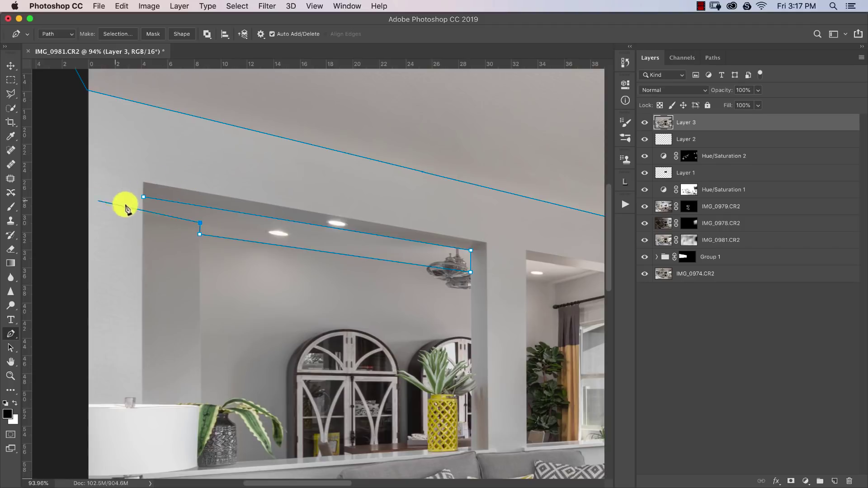
pyautogui.click(143, 215)
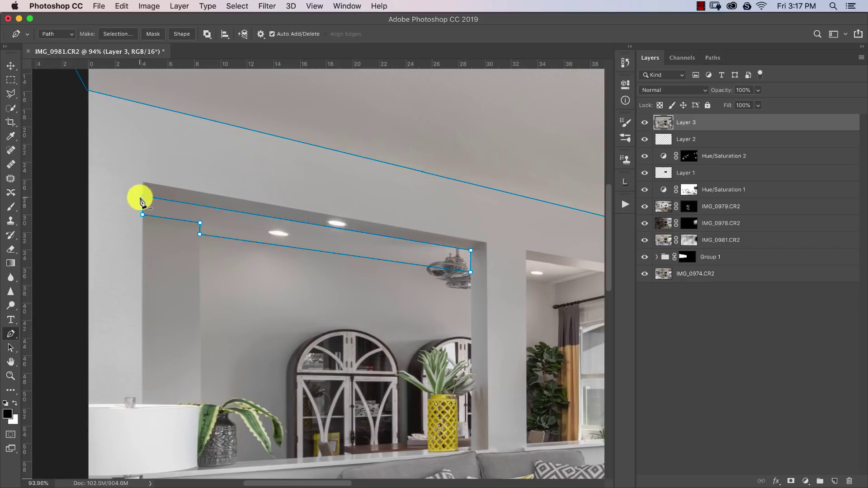
pyautogui.click(140, 201)
# Add another closed subpath around the ceiling patch visible through the smaller opening beside the curtains, adjusting its lower corner point
pyautogui.hscroll(10, 392, 238)
pyautogui.press('z')
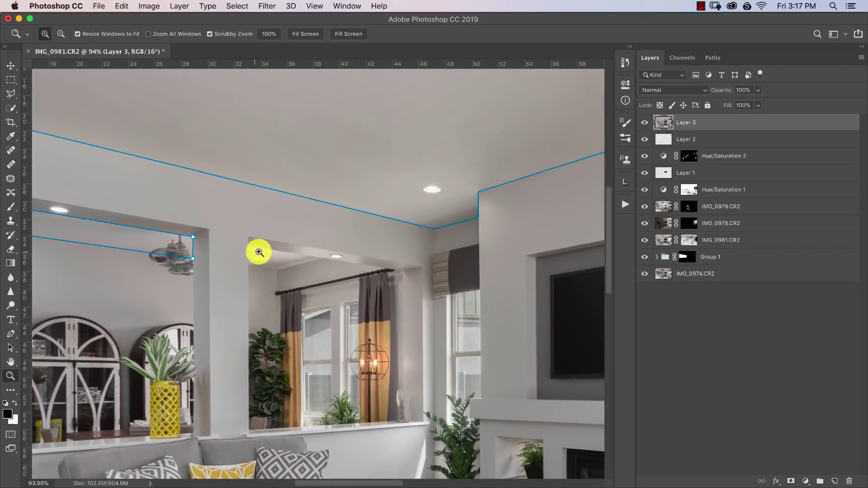
pyautogui.moveTo(259, 252); pyautogui.dragTo(343, 202)
pyautogui.press('p')
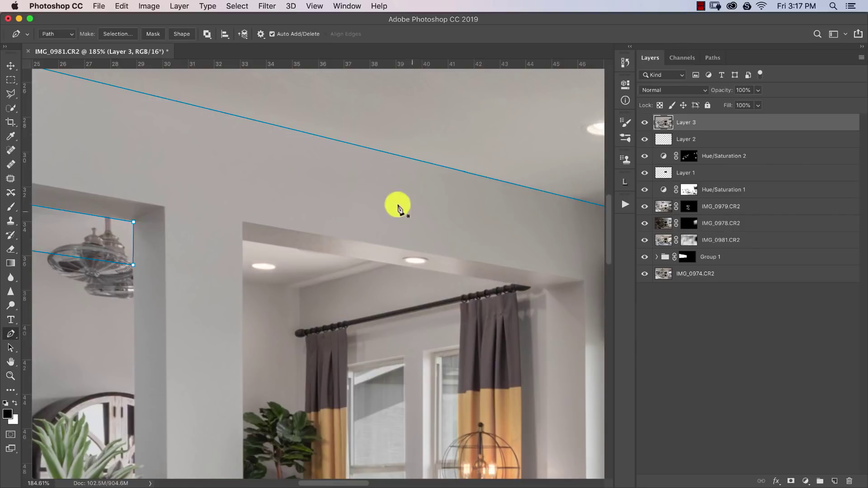
pyautogui.click(242, 242)
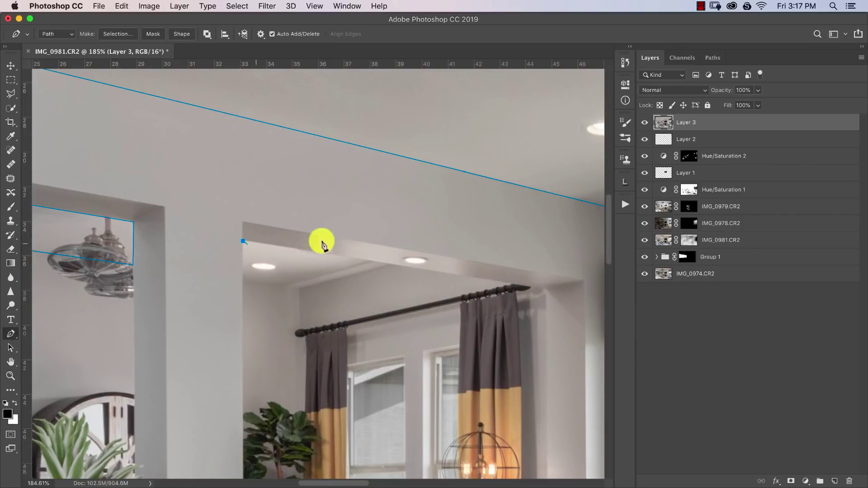
pyautogui.click(391, 264)
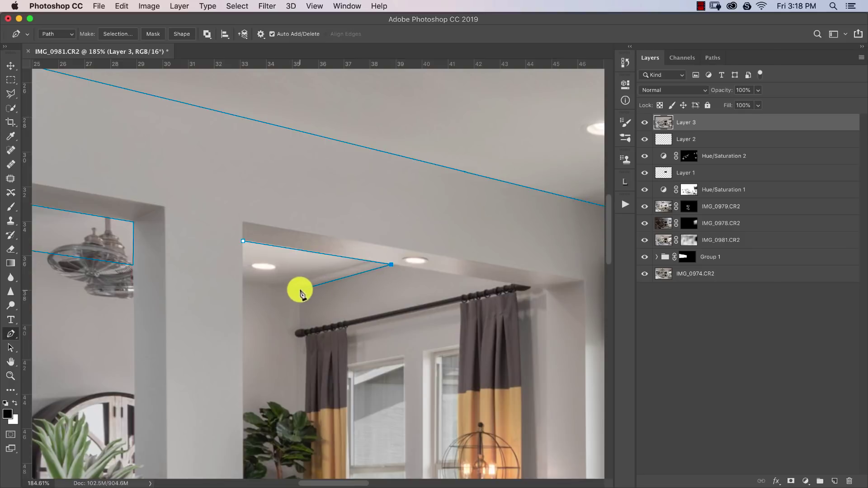
pyautogui.click(301, 289)
pyautogui.click(243, 281)
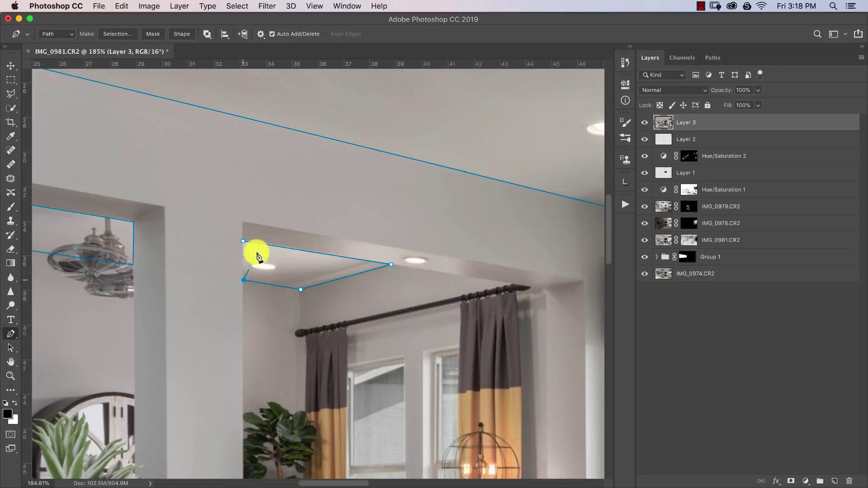
pyautogui.click(242, 244)
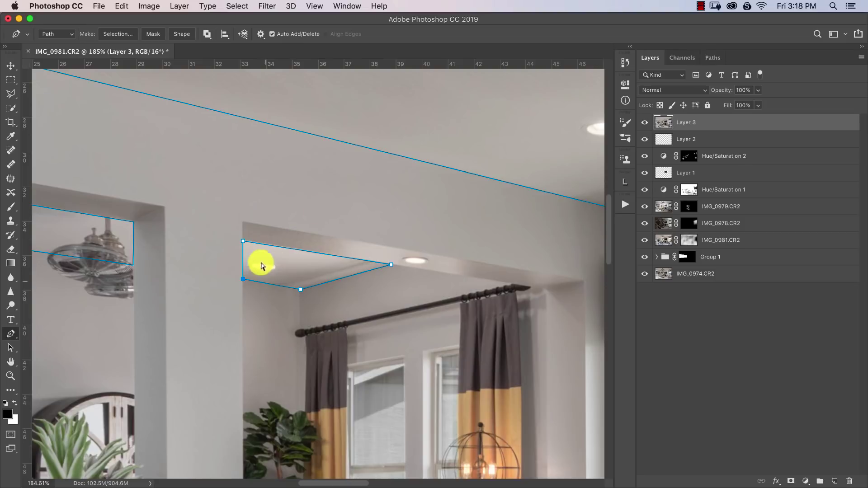
pyautogui.moveTo(246, 283)
pyautogui.mouseDown()
pyautogui.moveTo(258, 274)
pyautogui.moveTo(248, 280)
pyautogui.mouseUp()
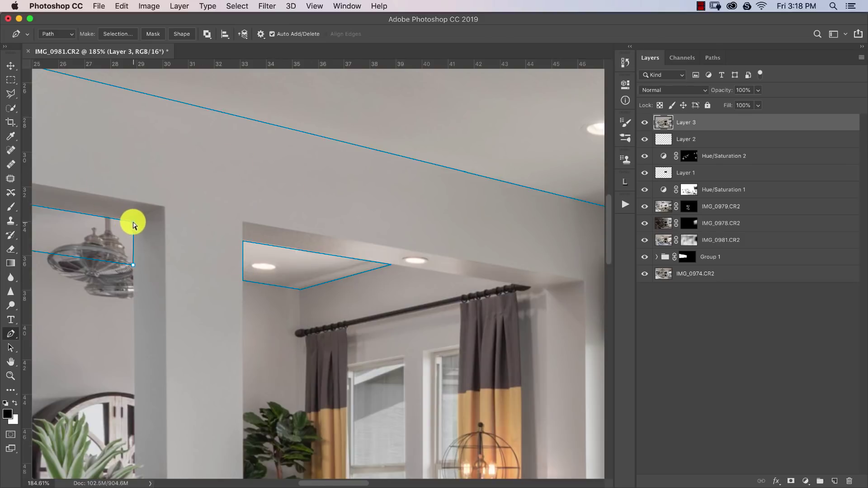
# Save the work path as Path 1
pyautogui.press('super+minus')
pyautogui.press('super+minus')
pyautogui.press('super+minus')
pyautogui.press('super+minus')
pyautogui.press('super+minus')
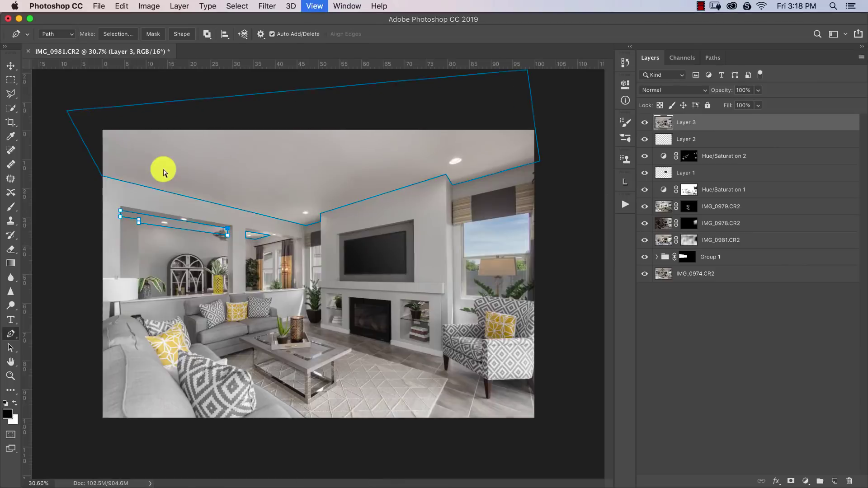
pyautogui.click(712, 58)
pyautogui.doubleClick(695, 79)
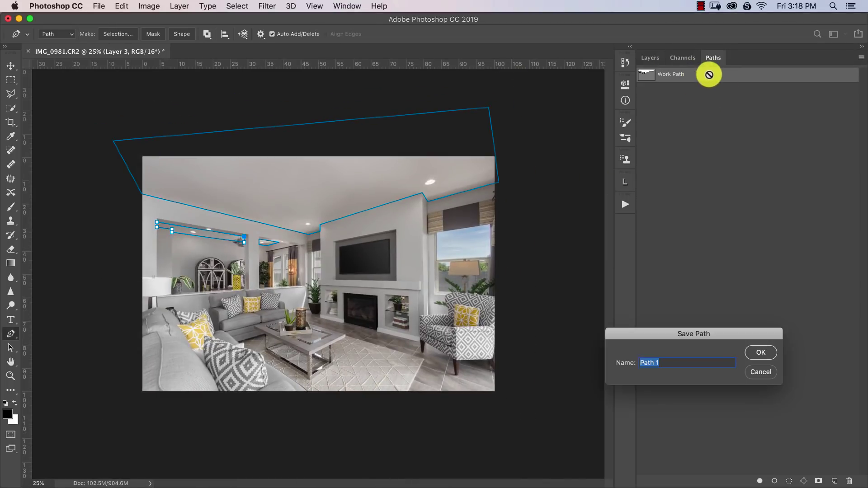
pyautogui.press('Return')
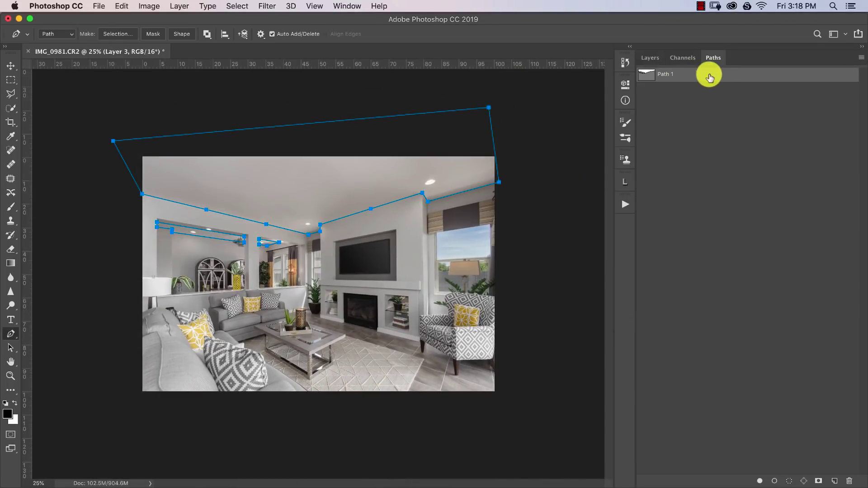
# Load Path 1 as a selection, make Layer 3 the working target and feather the selection by 1 pixel
pyautogui.click(786, 482)
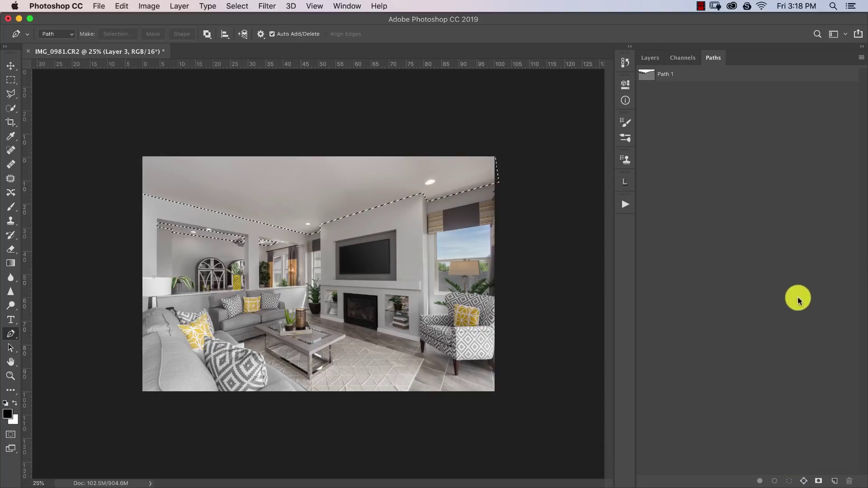
pyautogui.click(664, 73)
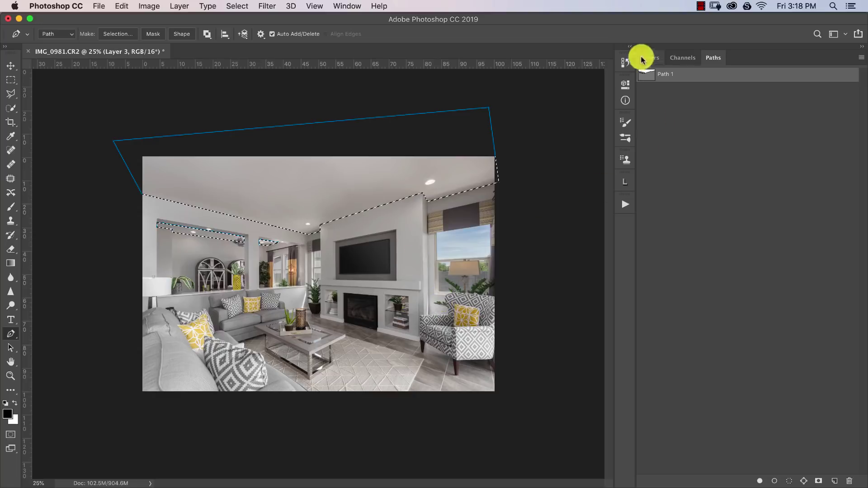
pyautogui.click(676, 140)
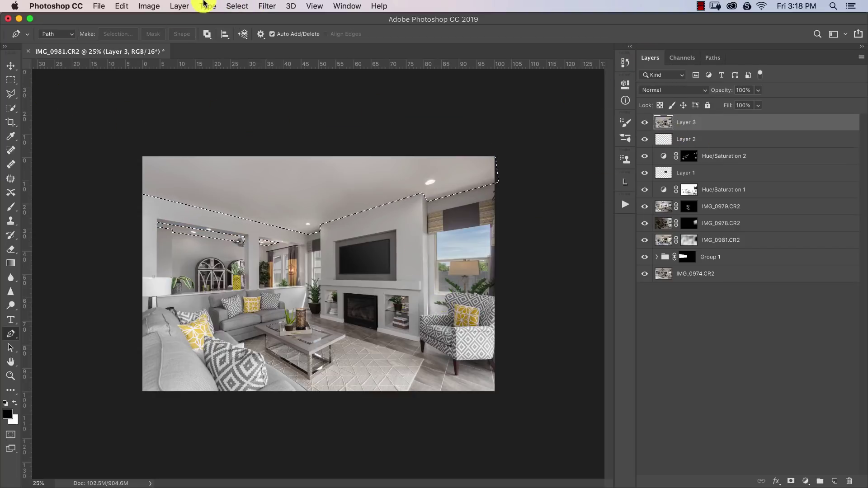
pyautogui.hotkey('shift', 'F6')
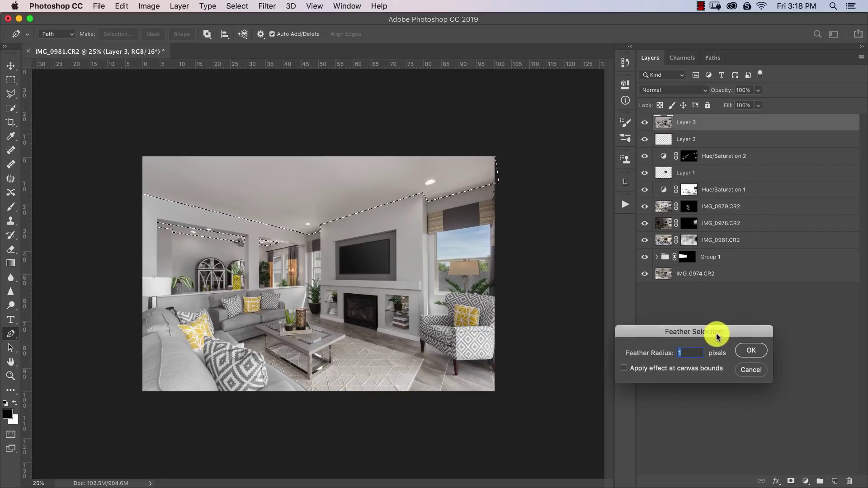
pyautogui.moveTo(717, 335); pyautogui.dragTo(425, 261)
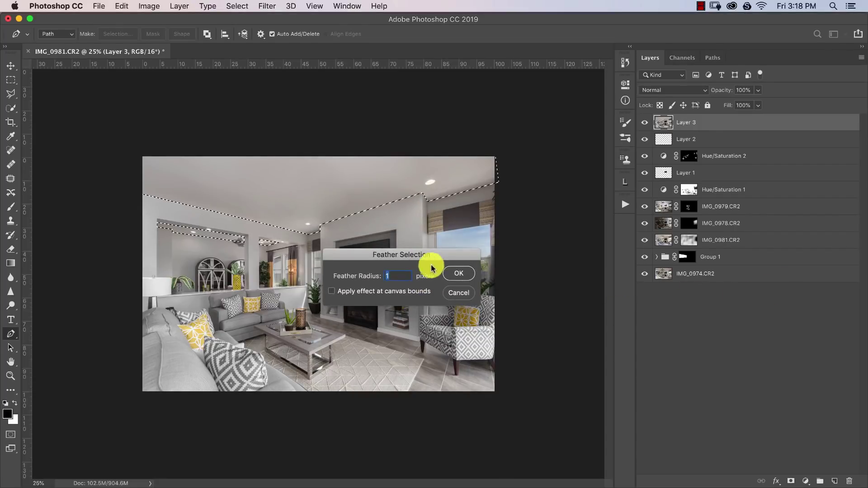
pyautogui.click(457, 274)
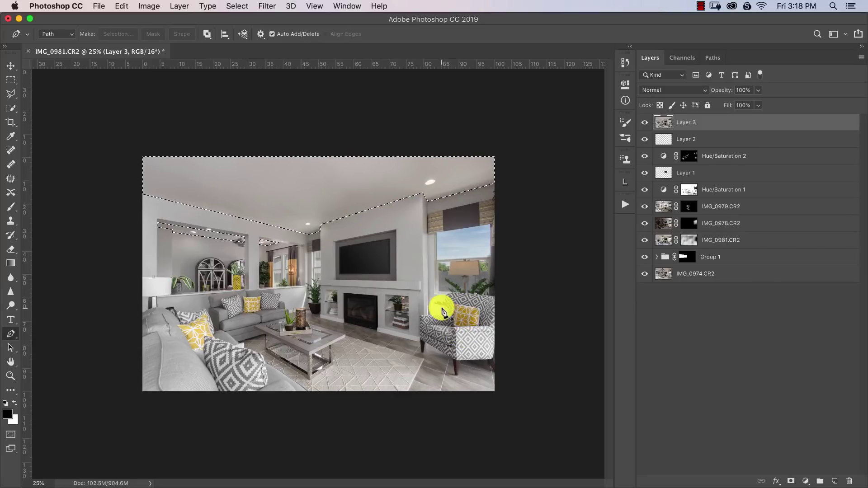
# Brighten the selected ceiling with the Dodge tool, using a soft 1805 px brush, Midtones range and 30% exposure
pyautogui.press('o')
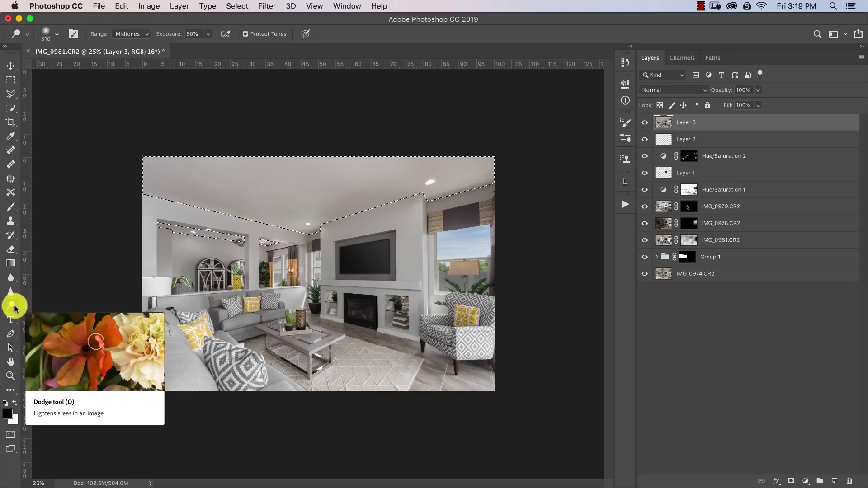
pyautogui.moveTo(232, 212); pyautogui.dragTo(357, 212)
pyautogui.click(199, 33)
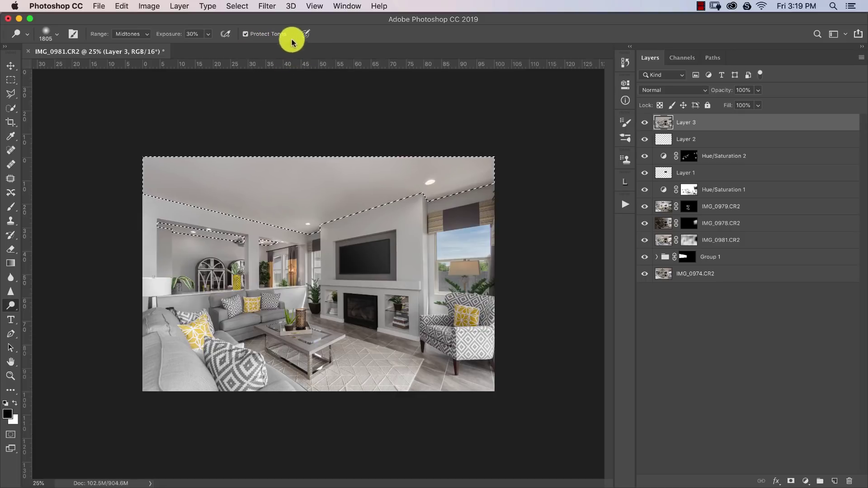
pyautogui.click(51, 34)
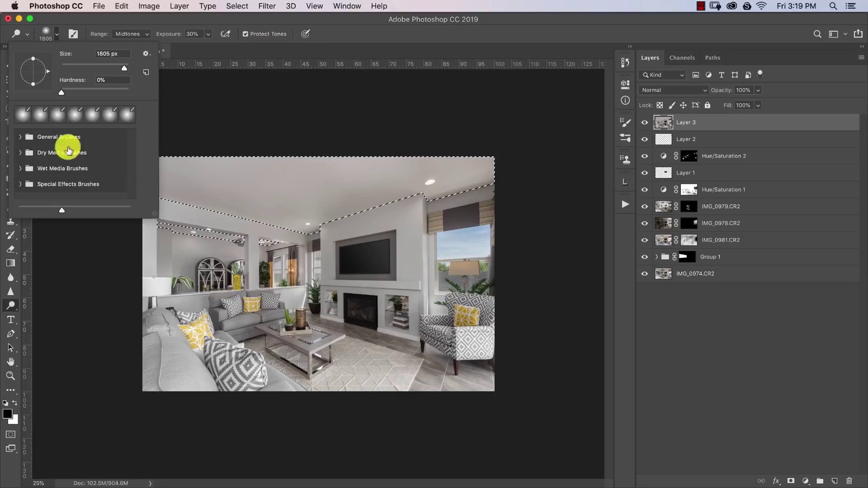
pyautogui.click(73, 33)
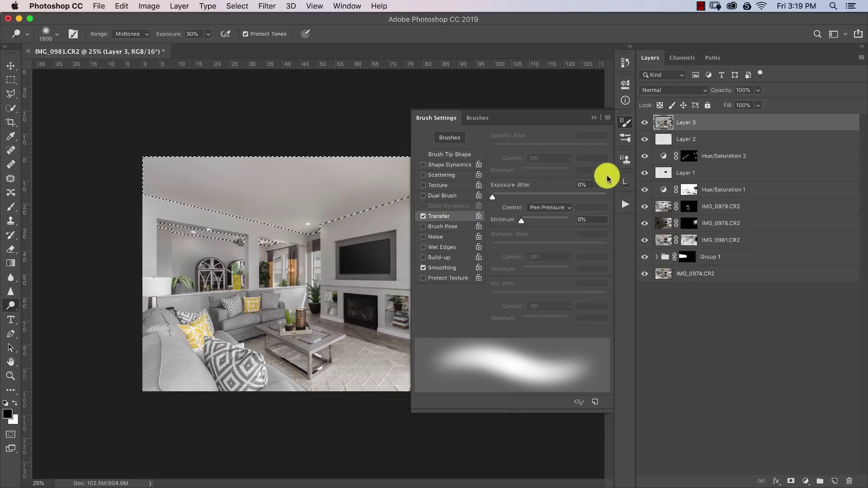
pyautogui.click(624, 123)
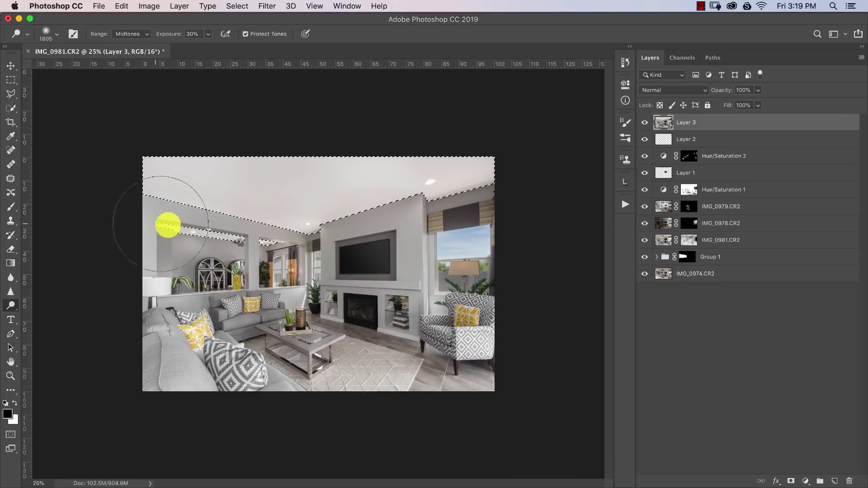
# Dodge the selected ceiling areas seen through the two wall openings, reducing the brush to 313 px and enlarging it to 708 px
pyautogui.press('z')
pyautogui.moveTo(178, 240); pyautogui.dragTo(279, 225)
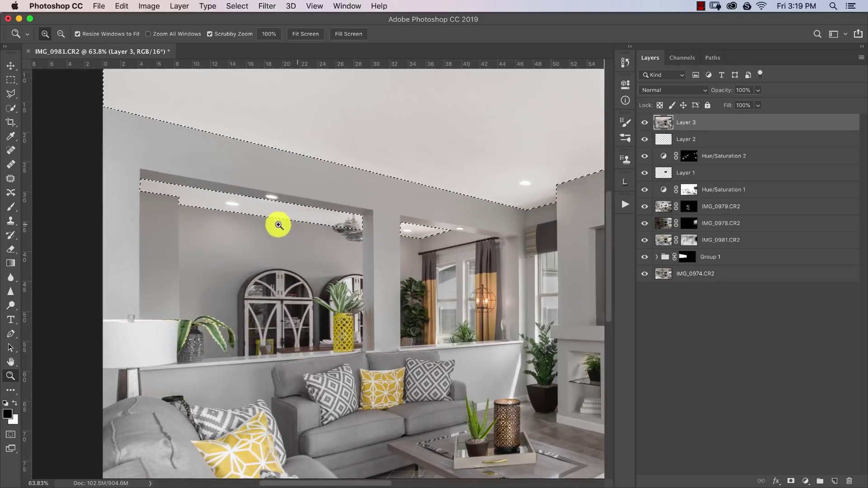
pyautogui.press('b')
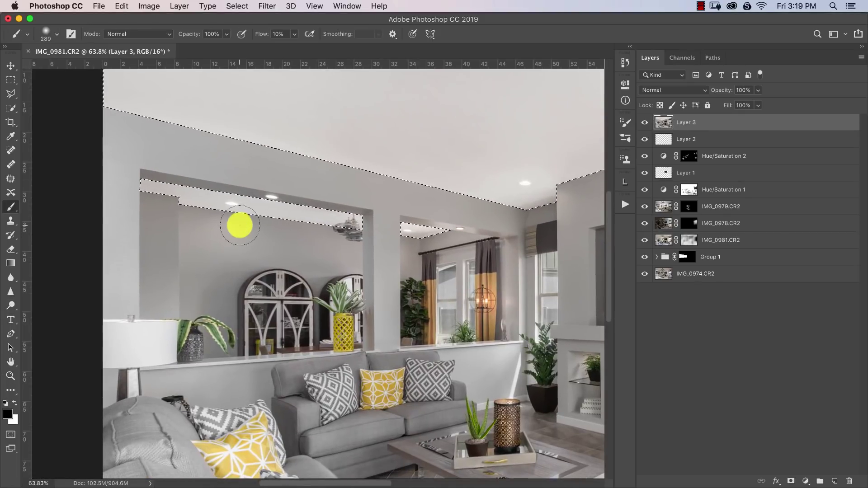
pyautogui.press('o')
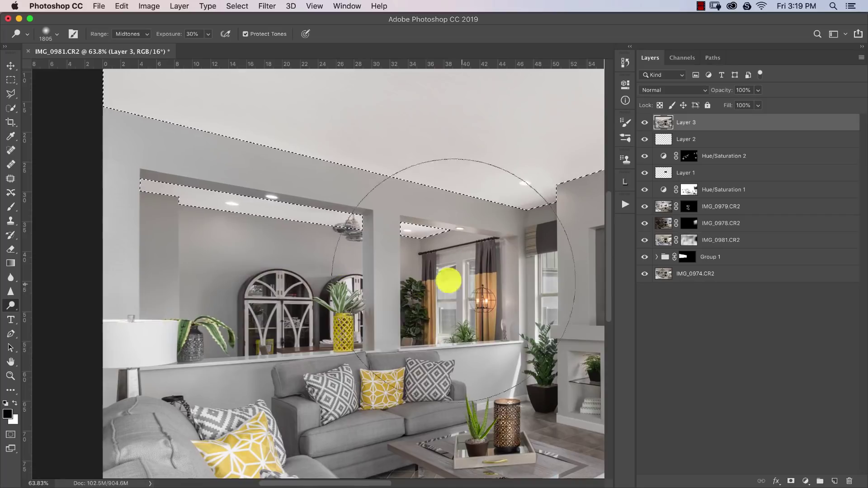
pyautogui.press('[')
pyautogui.press('[')
pyautogui.press('[')
pyautogui.press('[')
pyautogui.press('[')
pyautogui.press('[')
pyautogui.press('[')
pyautogui.press('[')
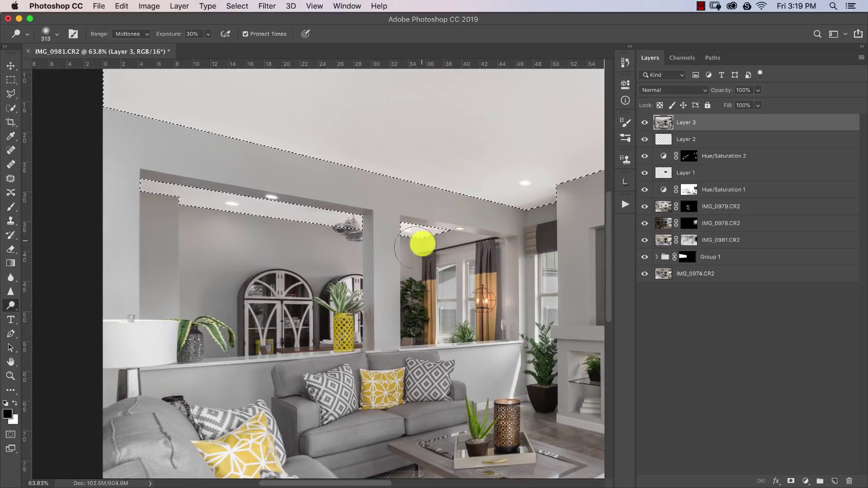
pyautogui.press(']')
pyautogui.press(']')
pyautogui.press(']')
pyautogui.press(']')
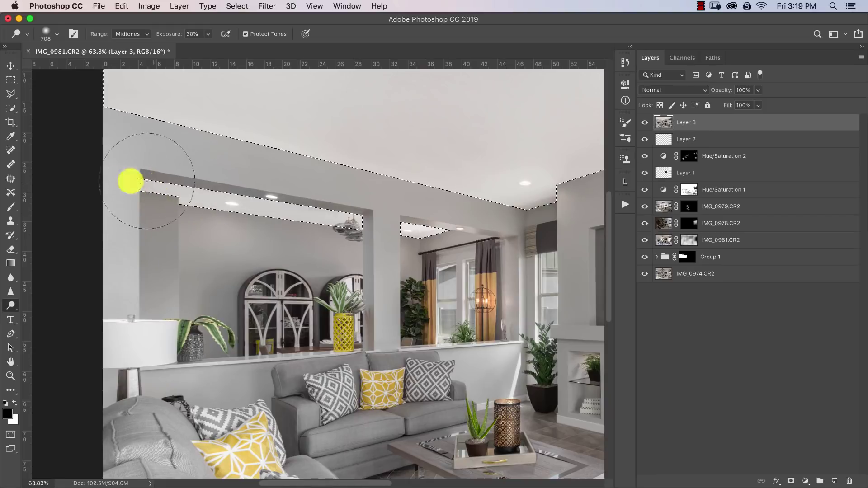
pyautogui.press('super+minus')
pyautogui.press('super+minus')
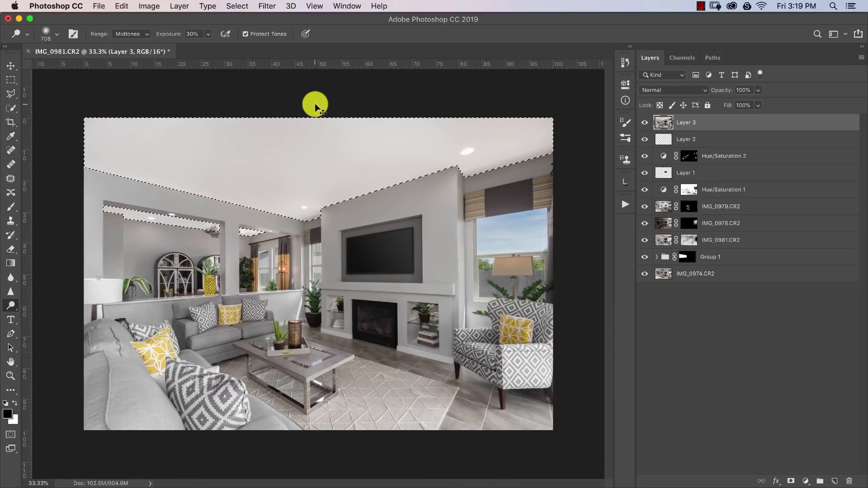
# Adjust the selected ceiling with Levels, setting the white input level to 247 and the white output level to 243, and clear the selection
pyautogui.press('super+l')
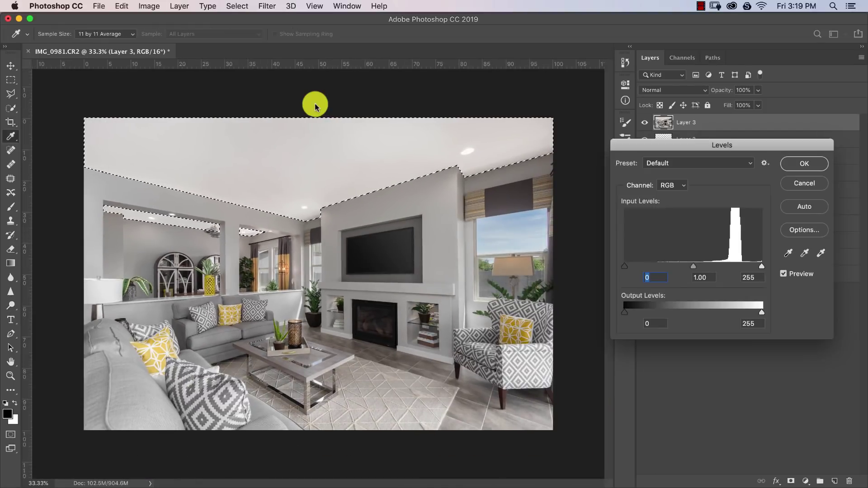
pyautogui.moveTo(761, 312); pyautogui.dragTo(755, 313)
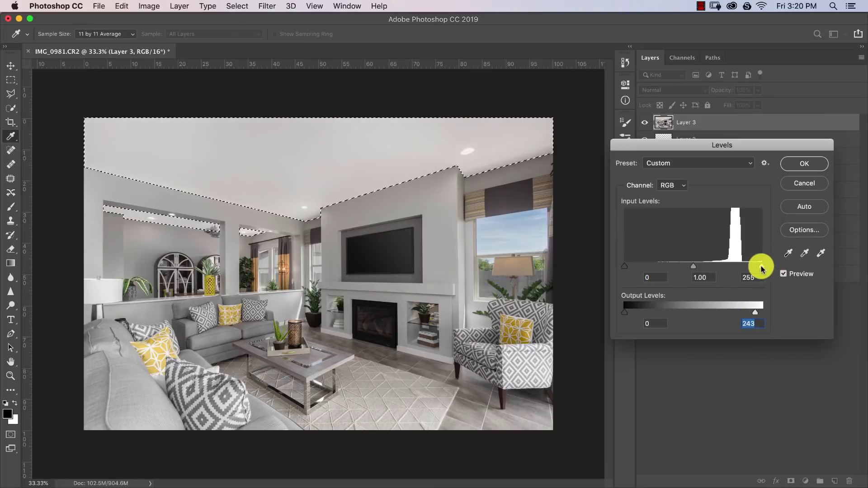
pyautogui.moveTo(761, 267); pyautogui.dragTo(754, 267)
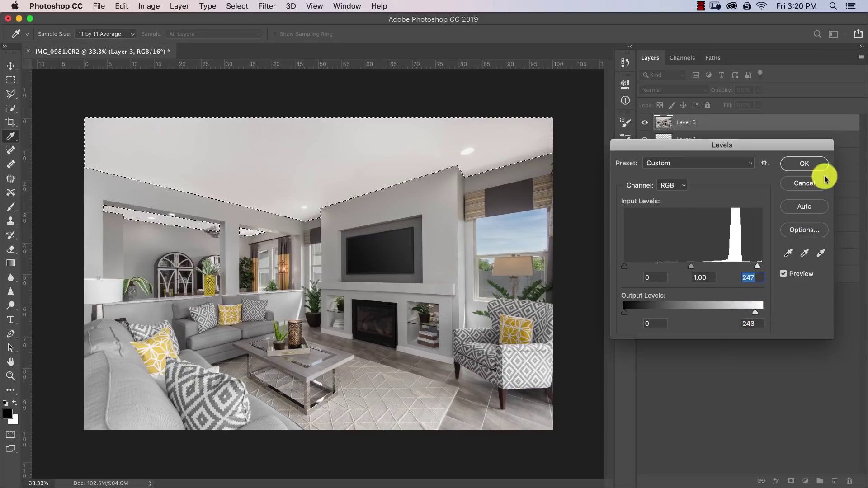
pyautogui.click(805, 161)
pyautogui.press('super+d')
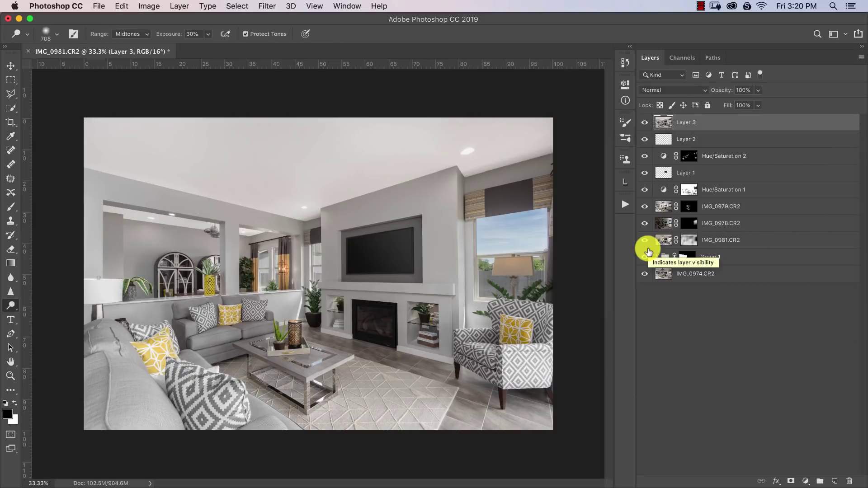
pyautogui.press('z')
pyautogui.moveTo(489, 151); pyautogui.dragTo(532, 185)
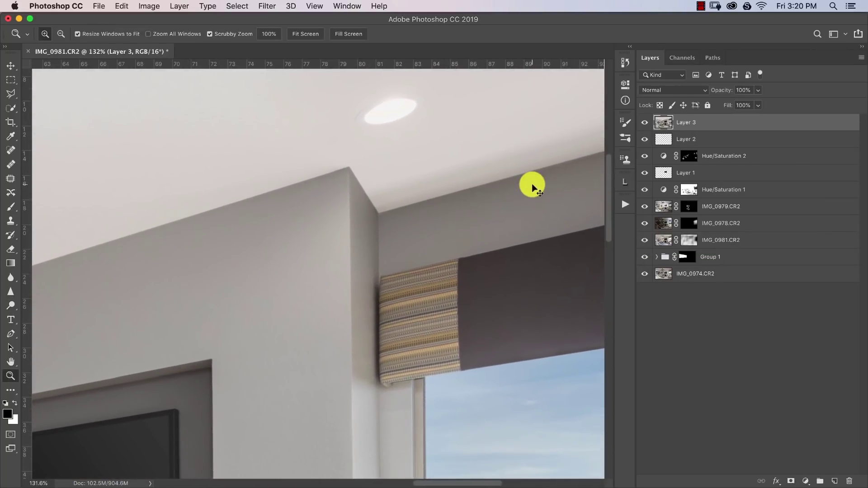
pyautogui.press('super+0')
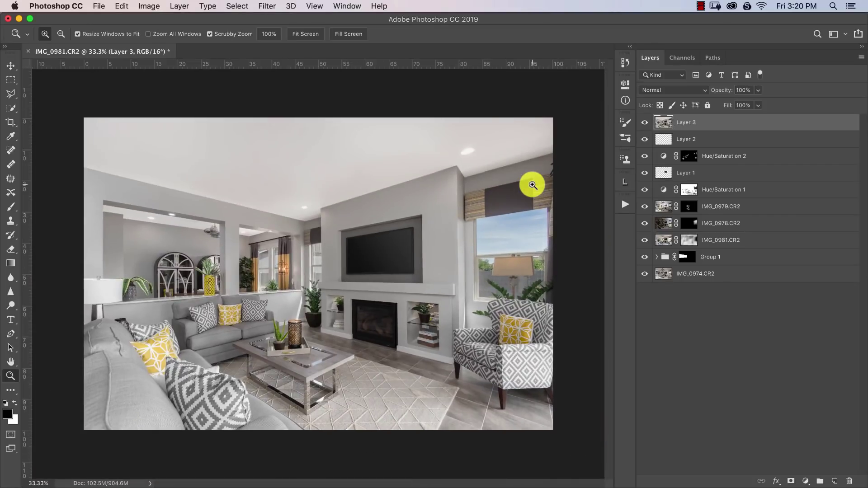
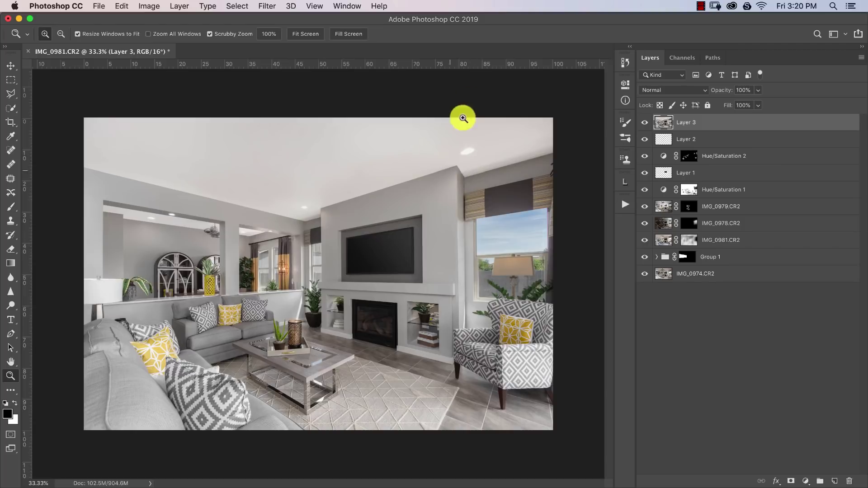
# Start the Camera Raw Filter on Layer 3 and set Contrast +54, Highlights -17, Shadows +22 and Whites +9
pyautogui.click(268, 6)
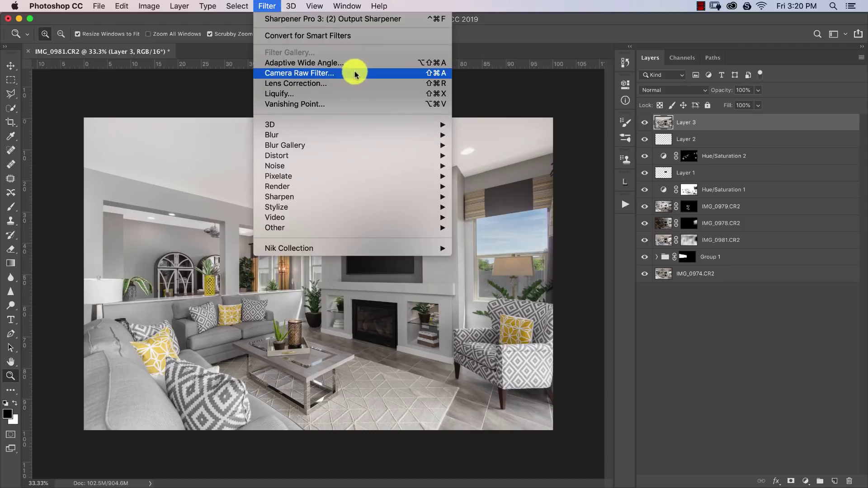
pyautogui.press('Escape')
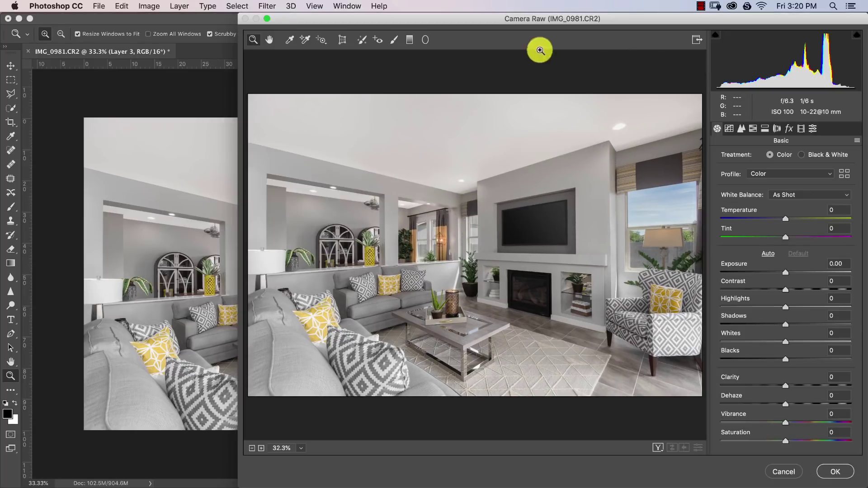
pyautogui.moveTo(653, 33); pyautogui.dragTo(551, 18)
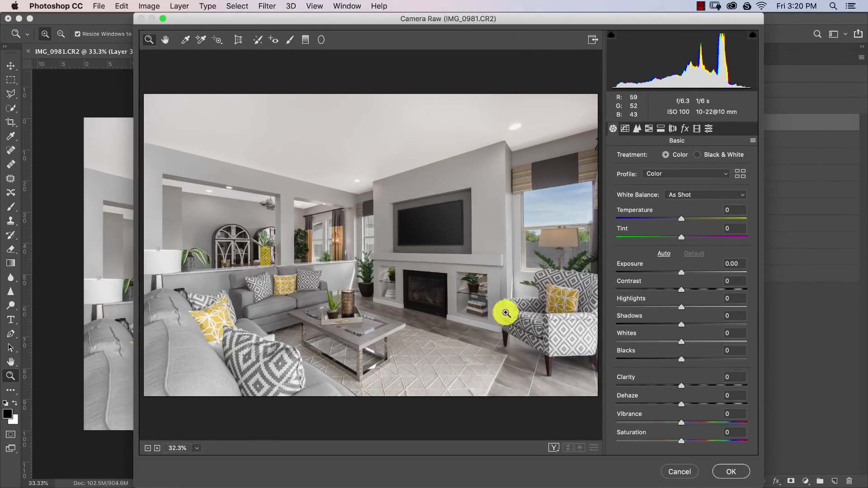
pyautogui.moveTo(684, 291); pyautogui.dragTo(707, 295)
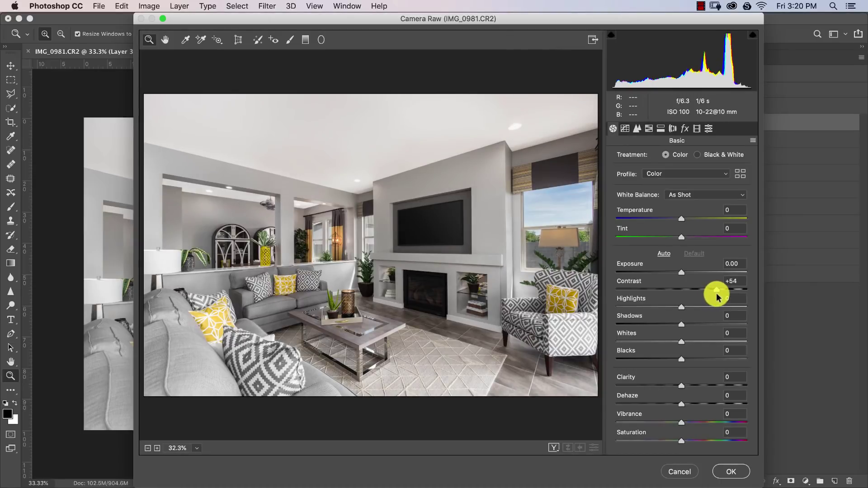
pyautogui.moveTo(716, 292); pyautogui.dragTo(687, 342)
# Raise the Camera Raw Whites to +19, checking the highlights with the clipping preview
pyautogui.press('alt')
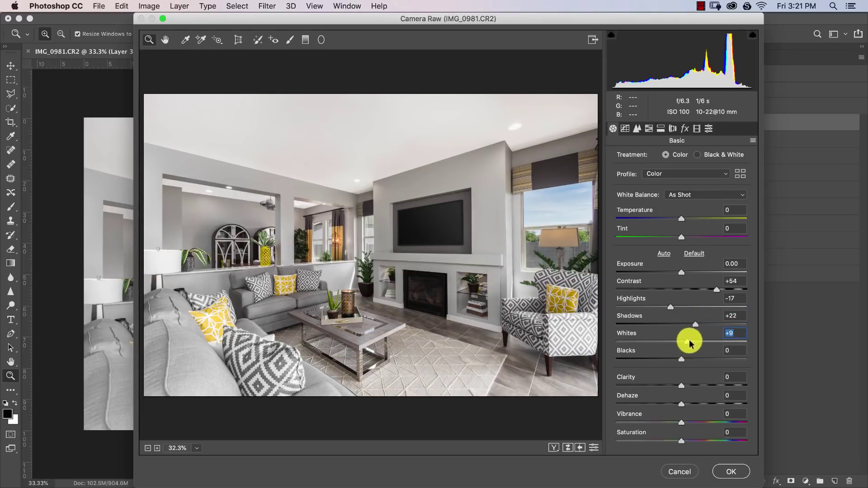
pyautogui.moveTo(691, 343); pyautogui.dragTo(681, 360)
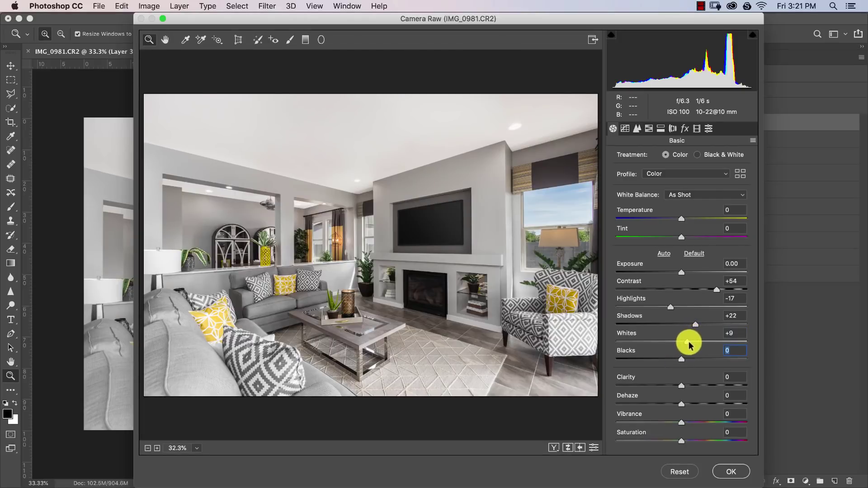
pyautogui.moveTo(687, 344); pyautogui.dragTo(698, 343)
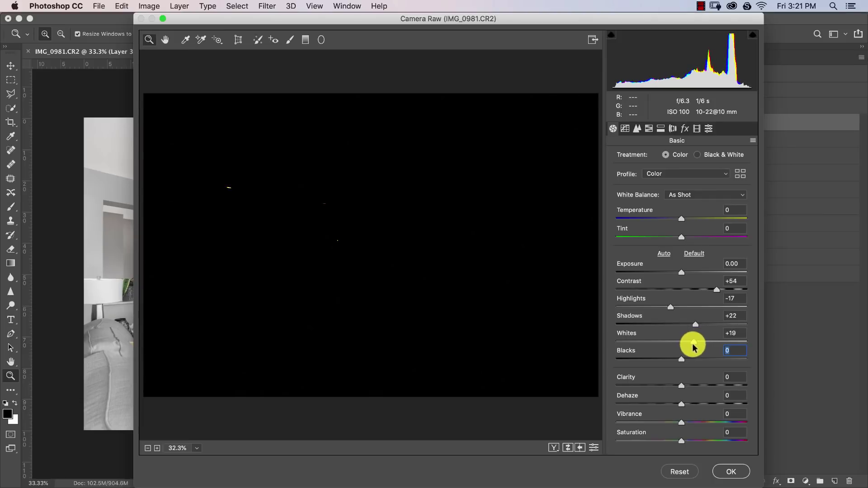
pyautogui.moveTo(693, 345); pyautogui.dragTo(693, 344)
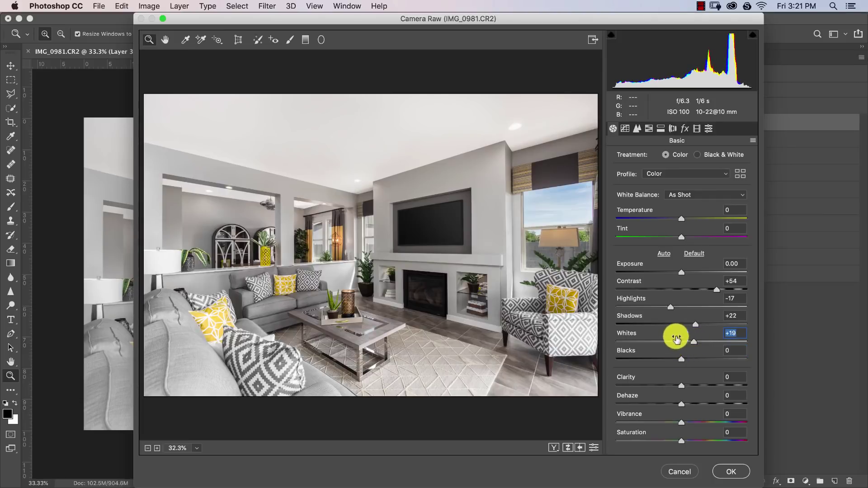
# Set the Camera Raw Blacks to +4, Clarity to +8, Vibrance to +4 and Saturation to +3
pyautogui.click(699, 6)
pyautogui.click(494, 197)
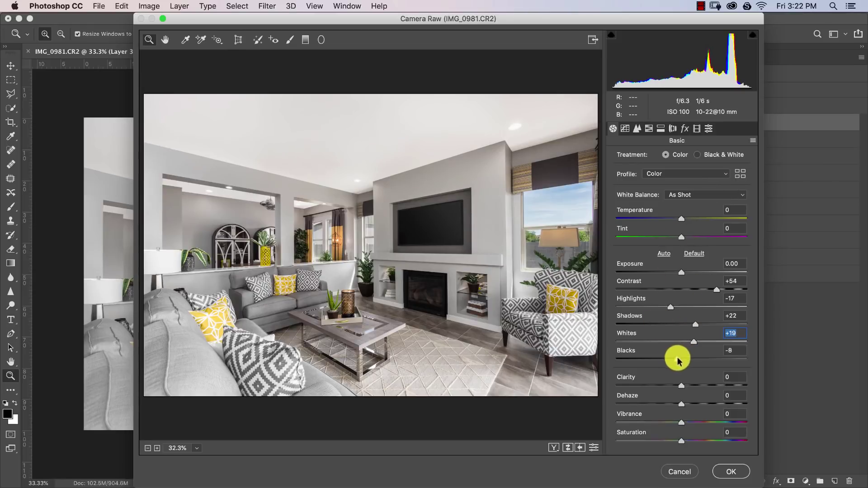
pyautogui.moveTo(678, 361); pyautogui.dragTo(684, 360)
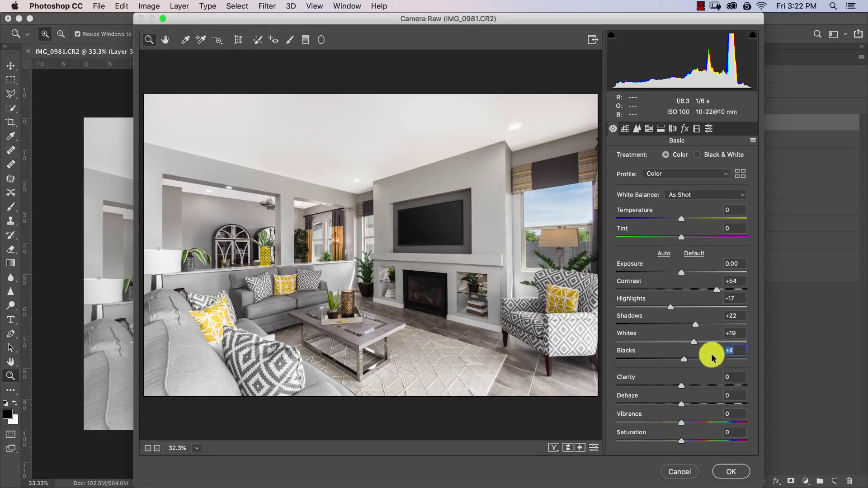
pyautogui.click(685, 386)
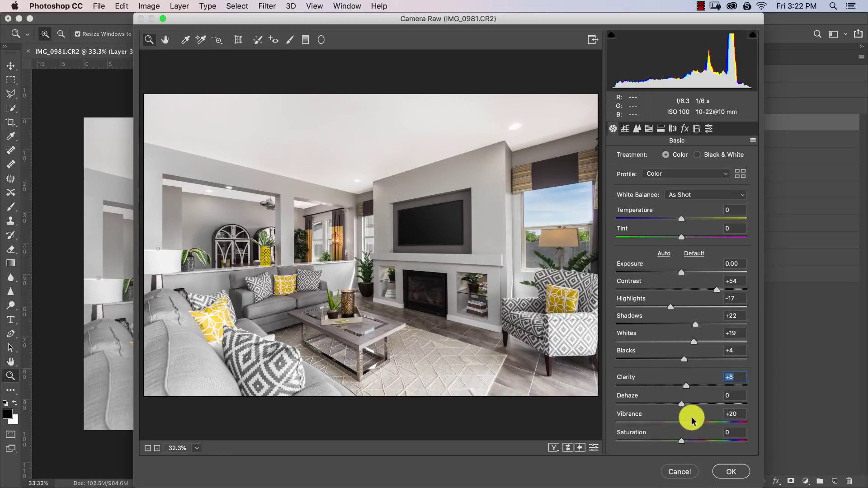
pyautogui.moveTo(685, 424); pyautogui.dragTo(683, 424)
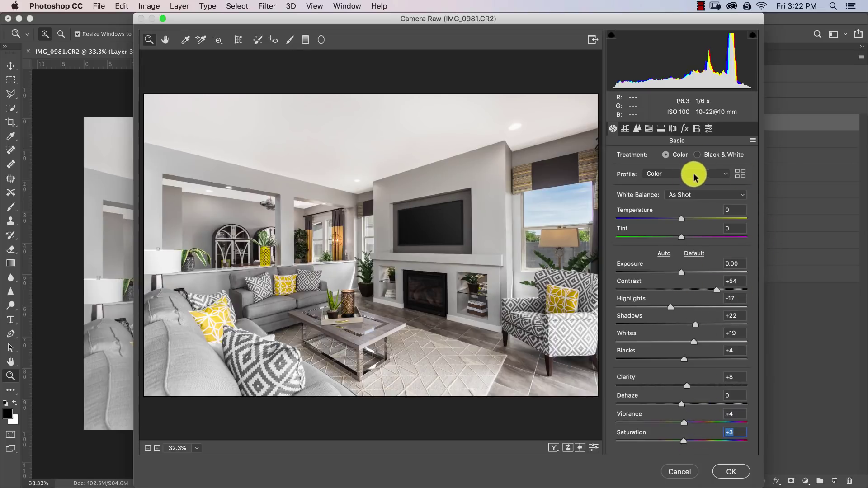
# Reduce luminance noise in the Camera Raw detail settings to 28, judging the effect around the caged lamp and curtain
pyautogui.click(639, 130)
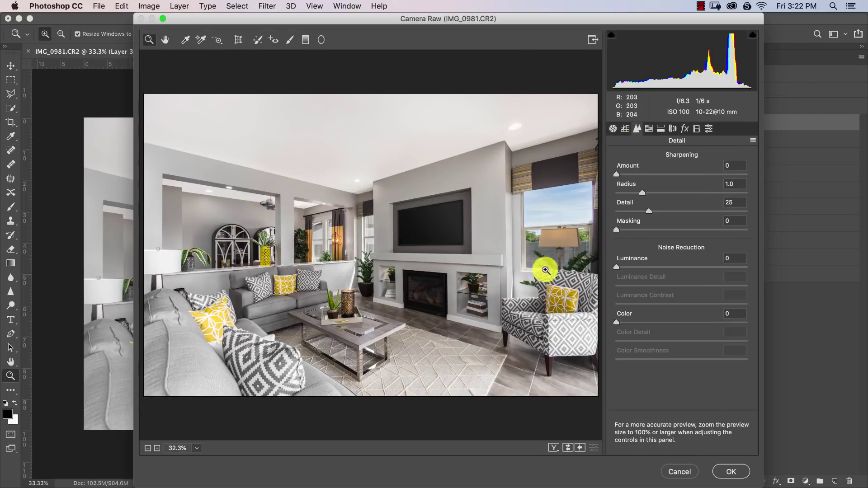
pyautogui.moveTo(364, 246); pyautogui.dragTo(429, 269)
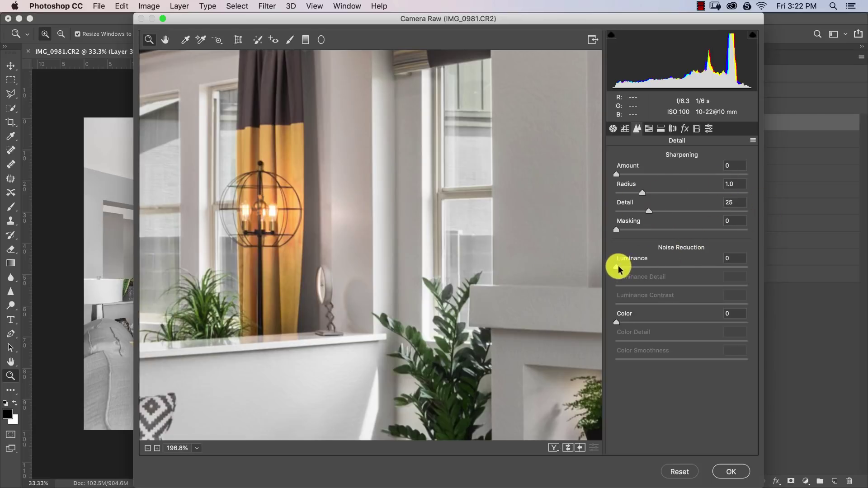
pyautogui.moveTo(617, 266); pyautogui.dragTo(620, 268)
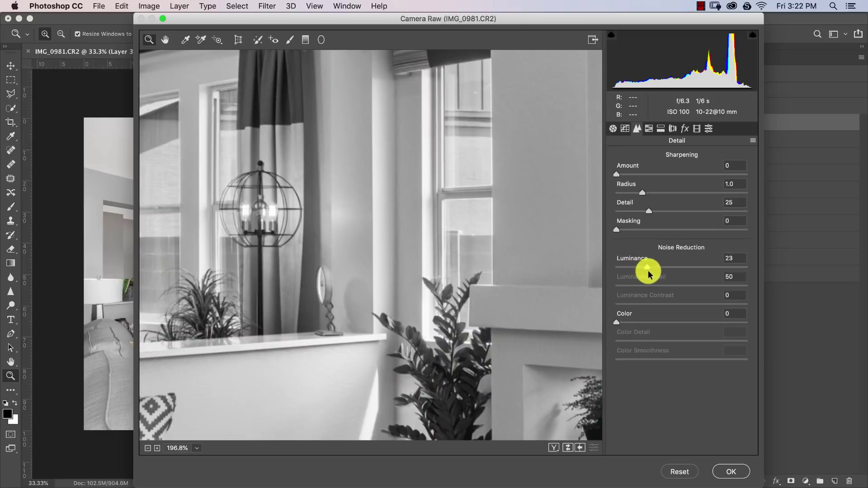
pyautogui.moveTo(654, 270)
pyautogui.mouseDown()
pyautogui.moveTo(653, 278)
pyautogui.moveTo(652, 268)
pyautogui.mouseUp()
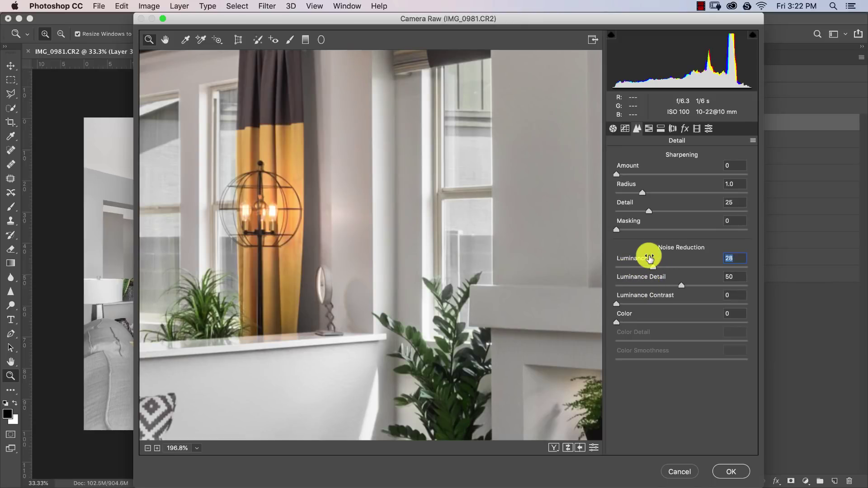
pyautogui.press('super+0')
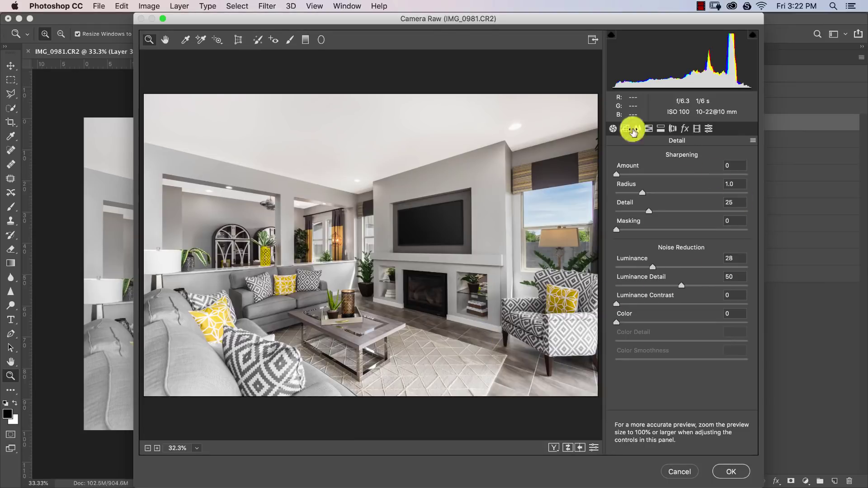
# Increase the saturation of the Blues, set their HSL luminance to -13, and apply the Camera Raw adjustments
pyautogui.click(648, 128)
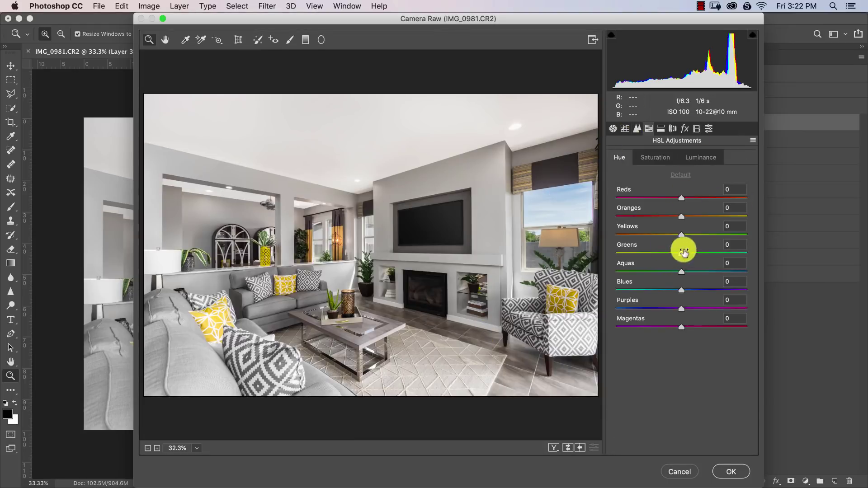
pyautogui.click(658, 158)
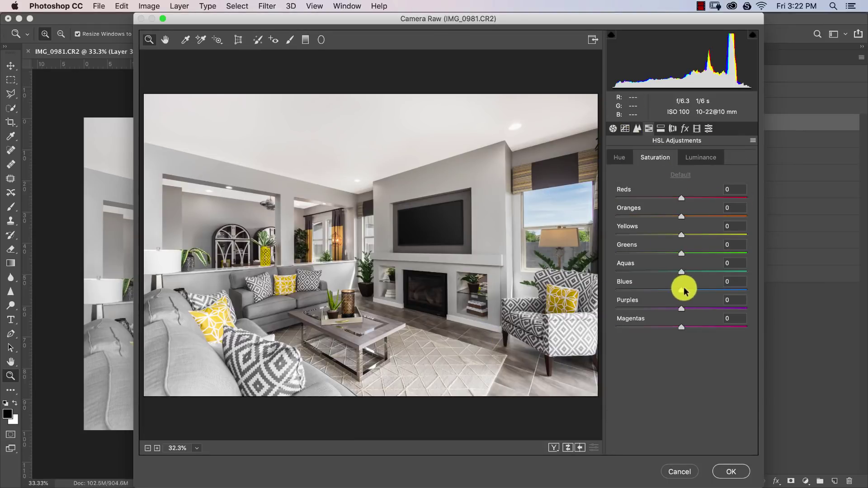
pyautogui.moveTo(684, 290); pyautogui.dragTo(698, 292)
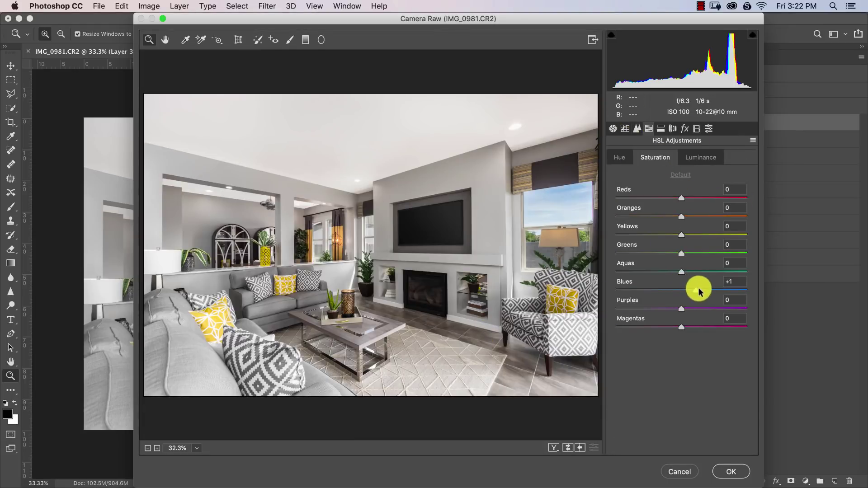
pyautogui.click(705, 159)
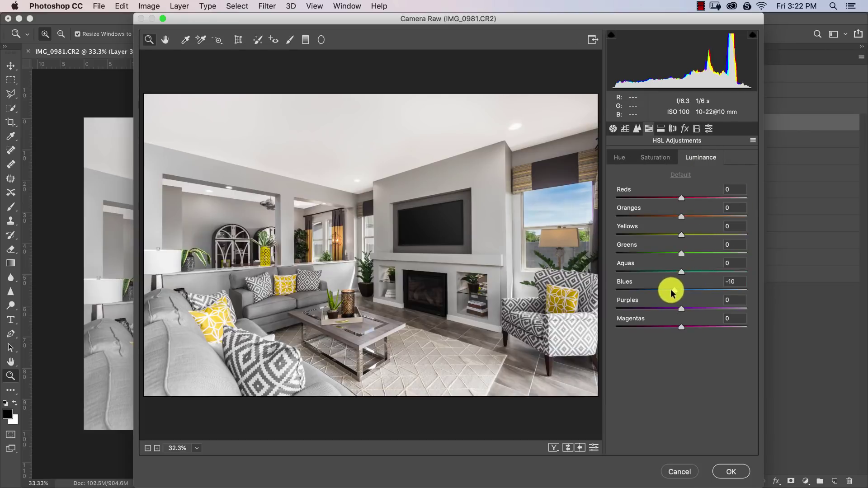
pyautogui.moveTo(672, 293); pyautogui.dragTo(672, 292)
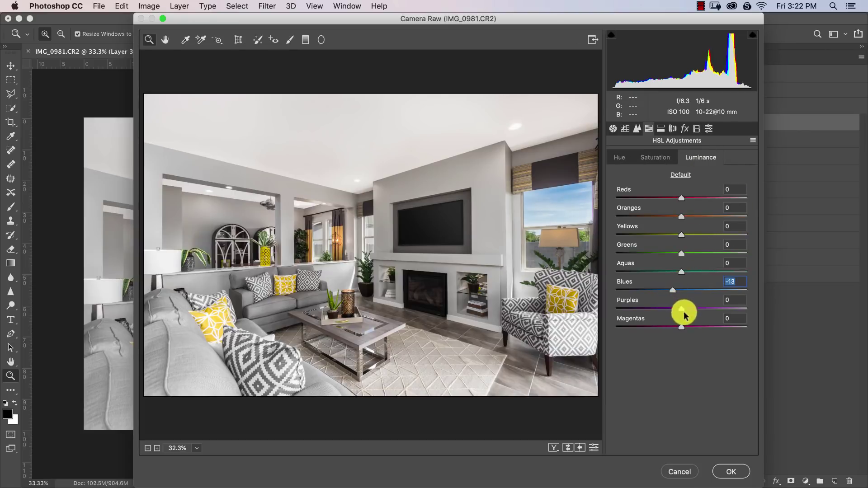
pyautogui.click(725, 470)
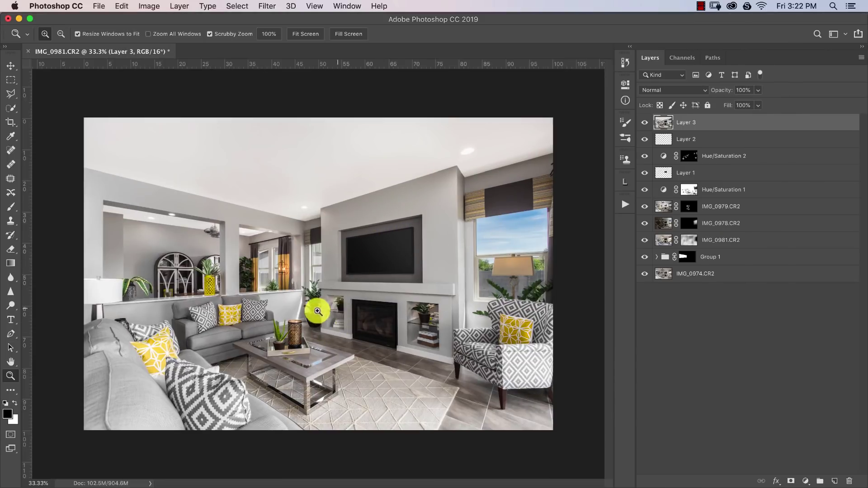
# Apply Smart Sharpen to Layer 3 with Amount 200%, Radius 3.0 px and Reduce Noise 0%, comparing the image with the layer hidden
pyautogui.moveTo(317, 311); pyautogui.dragTo(335, 349)
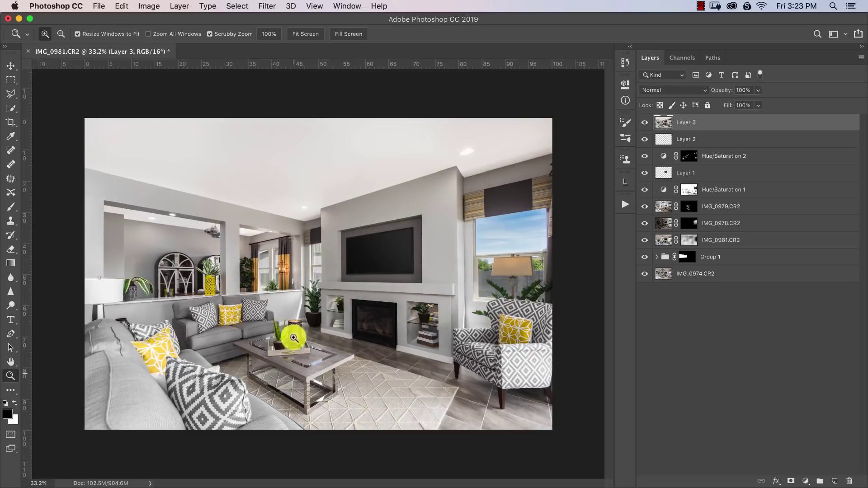
pyautogui.moveTo(291, 333); pyautogui.dragTo(353, 333)
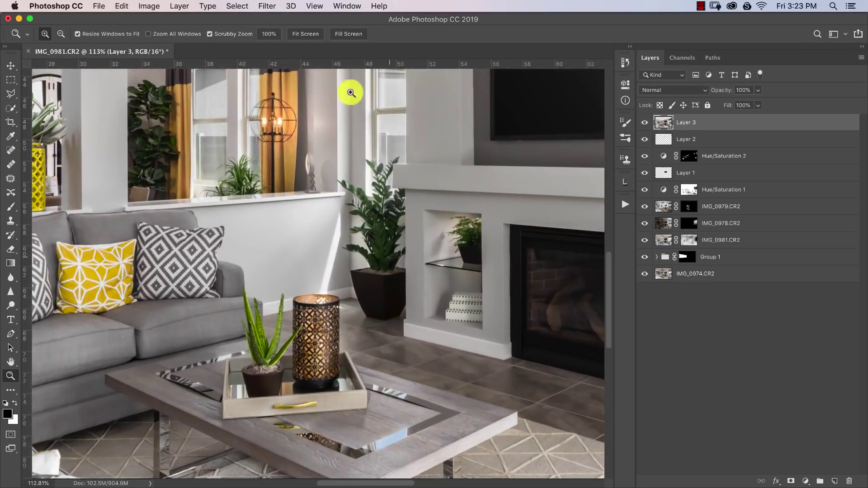
pyautogui.click(268, 5)
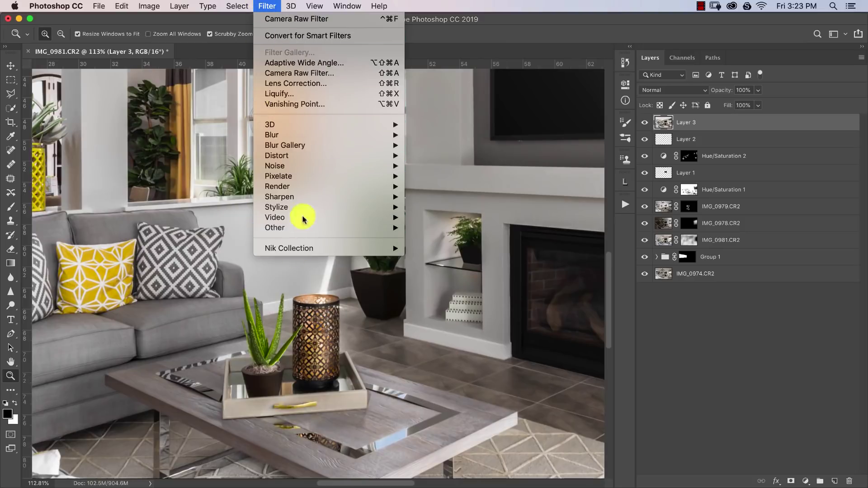
pyautogui.moveTo(333, 197)
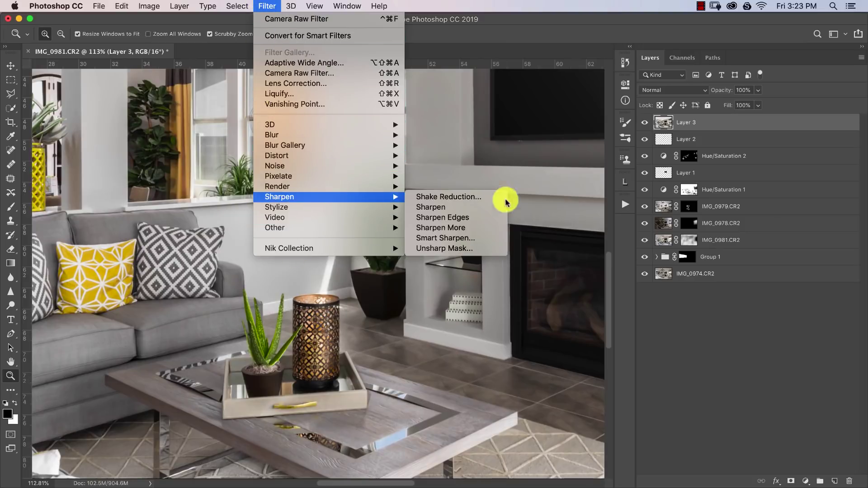
pyautogui.click(473, 237)
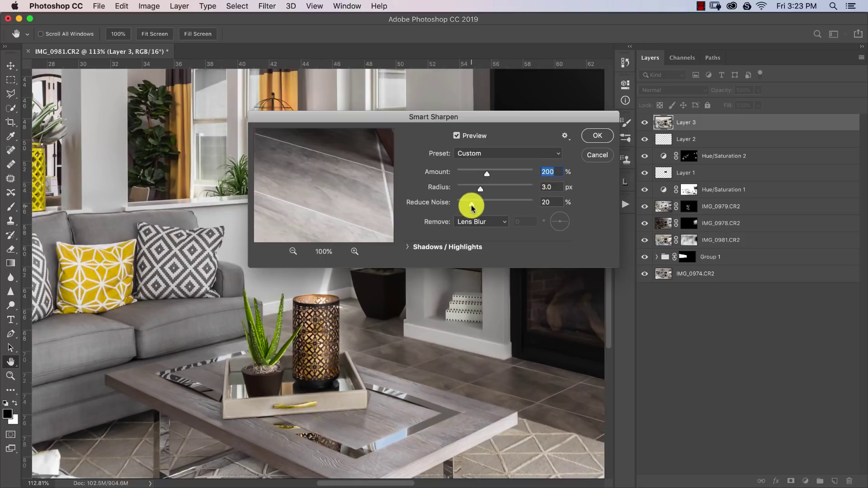
pyautogui.moveTo(471, 208); pyautogui.dragTo(458, 207)
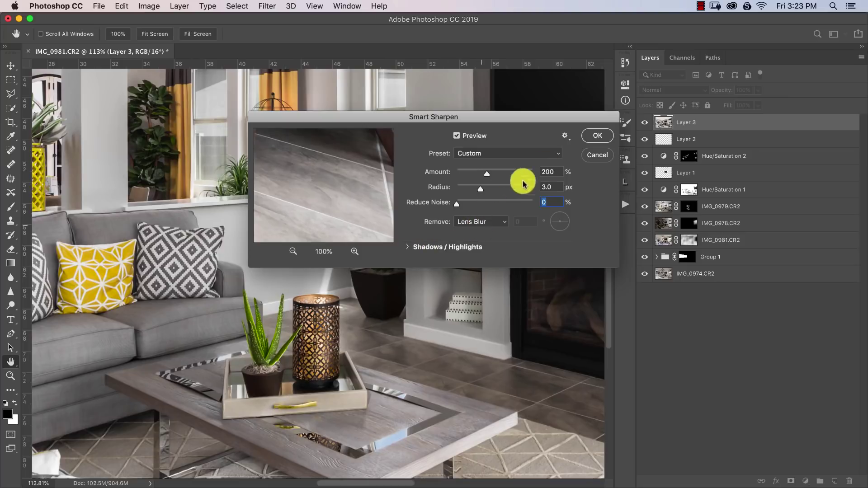
pyautogui.click(590, 135)
pyautogui.press('z')
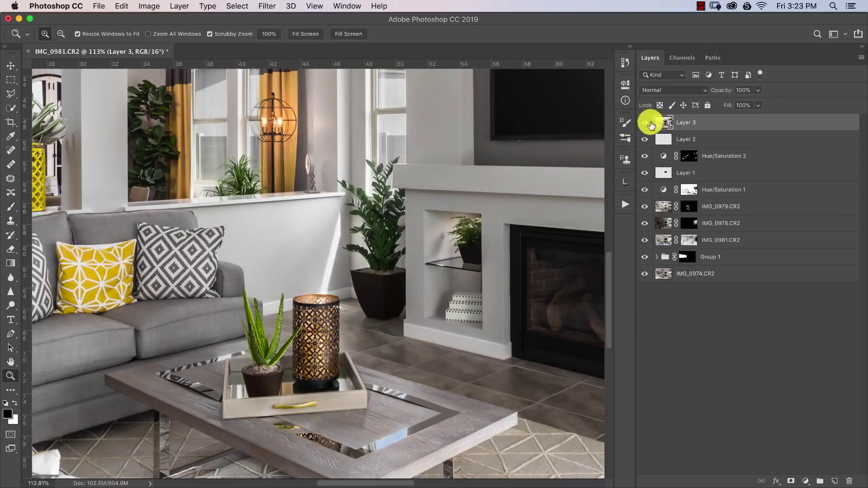
pyautogui.click(645, 123)
pyautogui.click(645, 123)
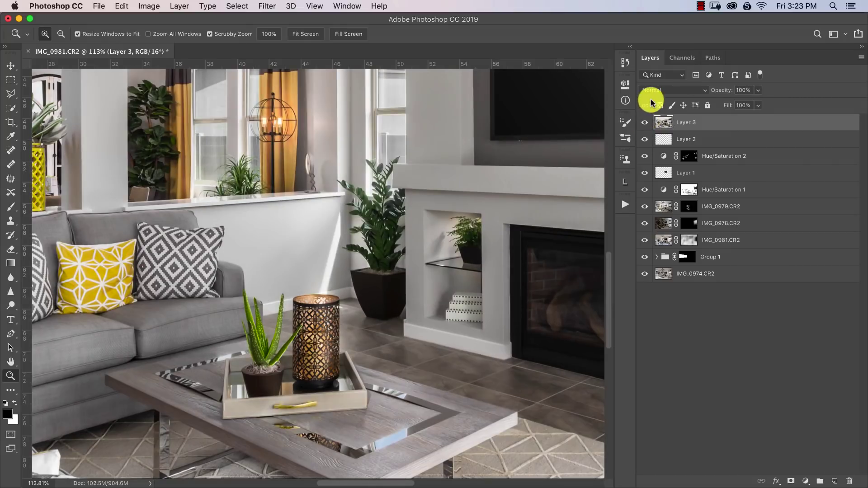
# Flatten the layered living-room image and save it, switching to Lightroom Classic to view the saved TIFF
pyautogui.press('super+0')
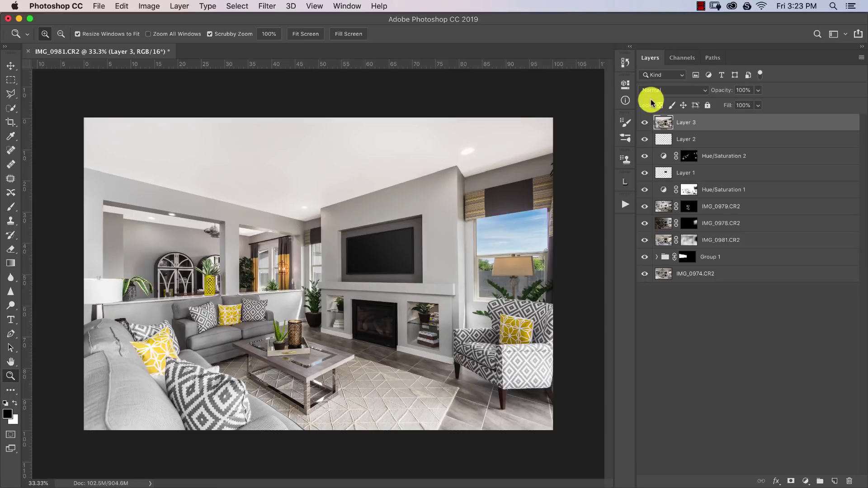
pyautogui.rightClick(744, 118)
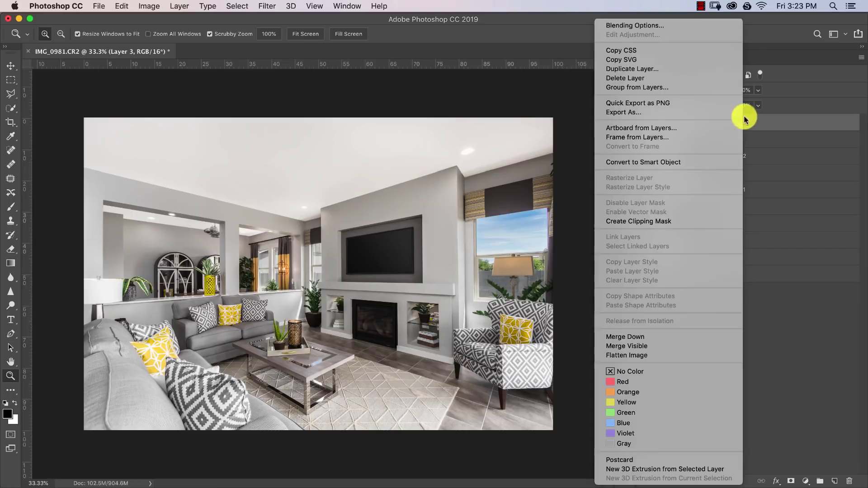
pyautogui.click(669, 356)
pyautogui.press('super+s')
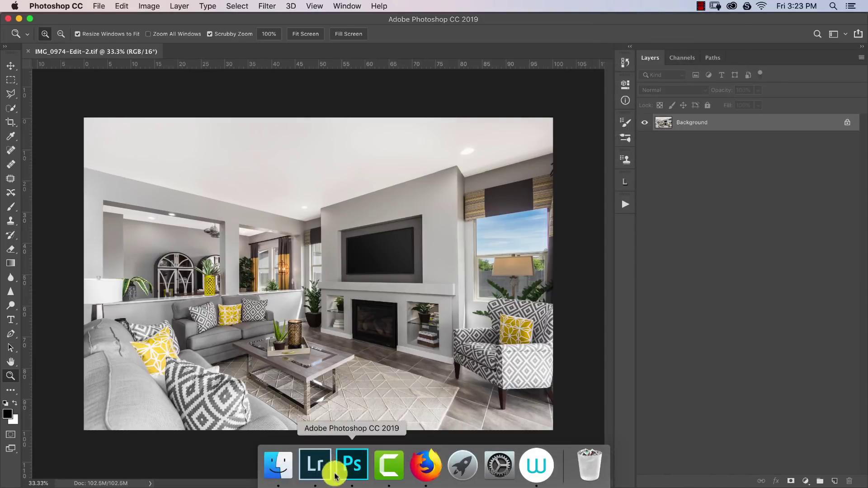
pyautogui.click(328, 465)
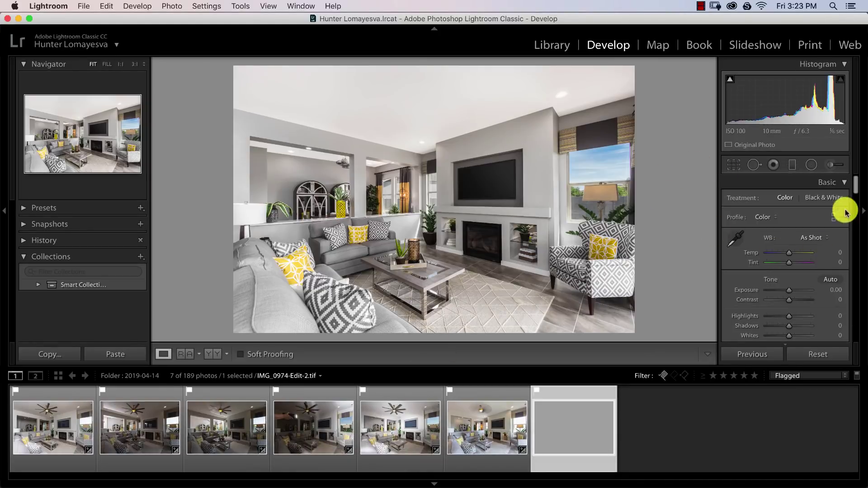
pyautogui.moveTo(854, 185); pyautogui.dragTo(843, 209)
pyautogui.click(813, 271)
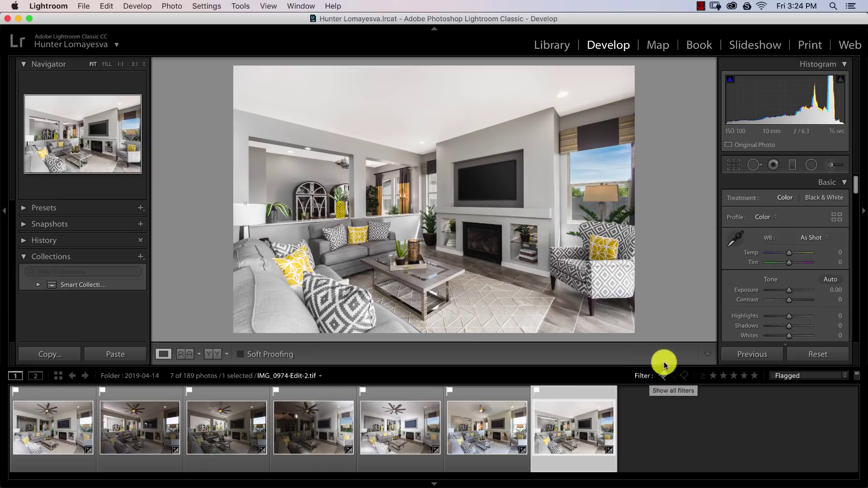
pyautogui.click(701, 6)
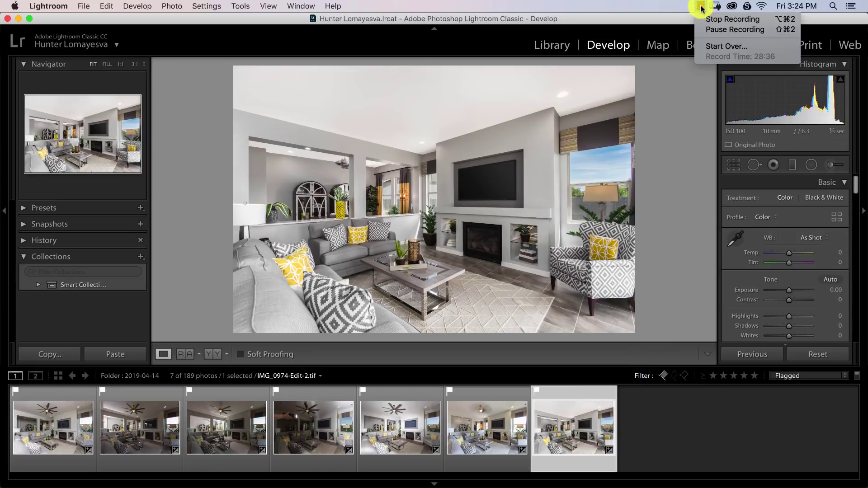